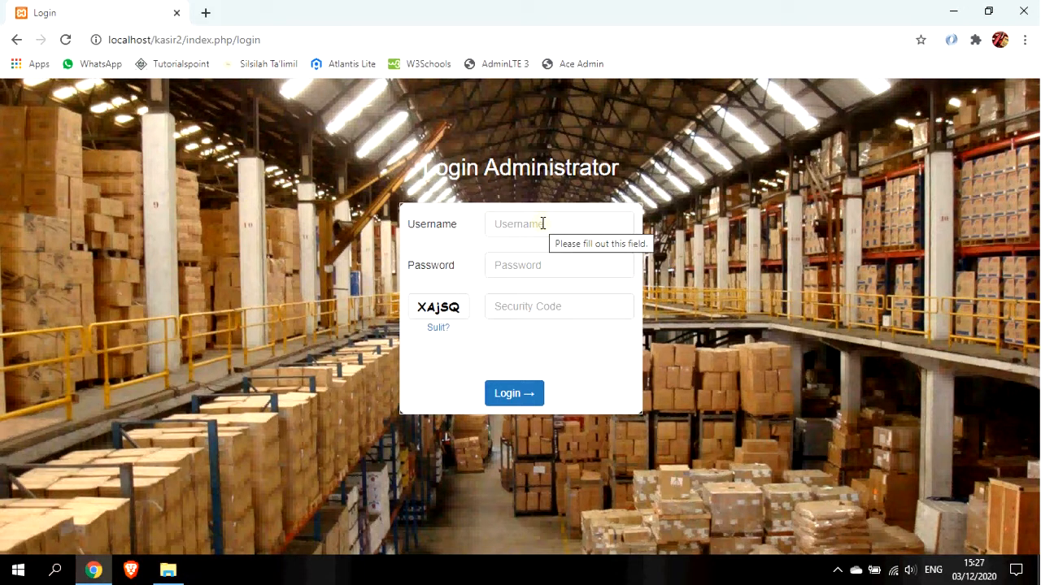
Log in as administrator with the username, password and displayed security code.
click(542, 224)
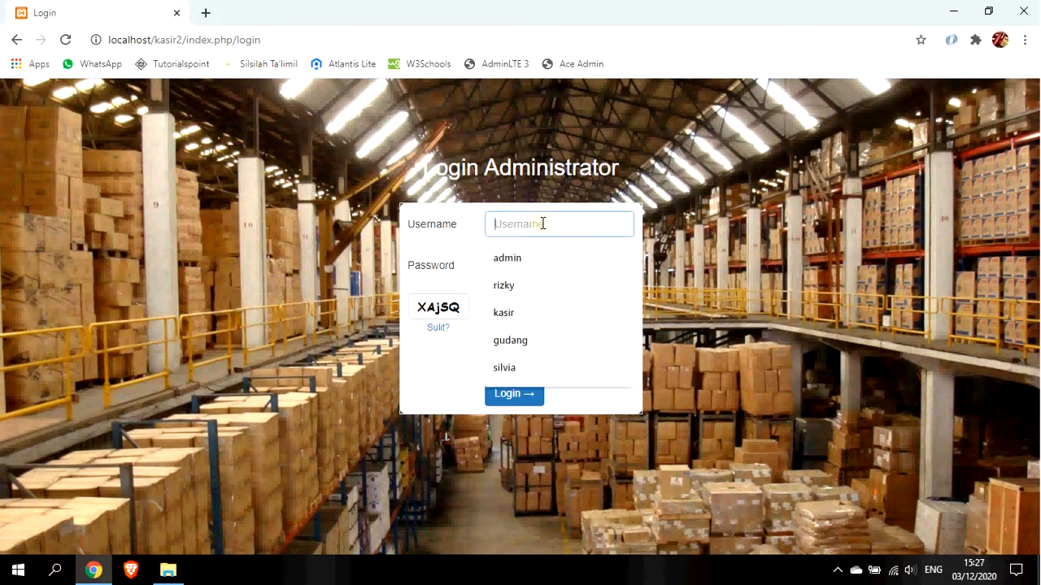
text(admin)
key(Tab)
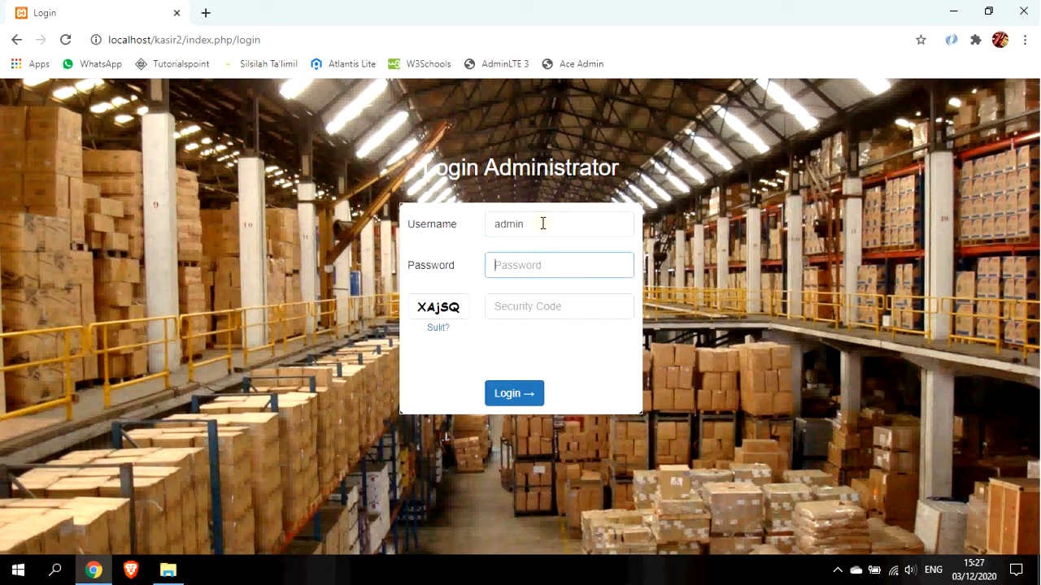
text(1234)
key(Tab)
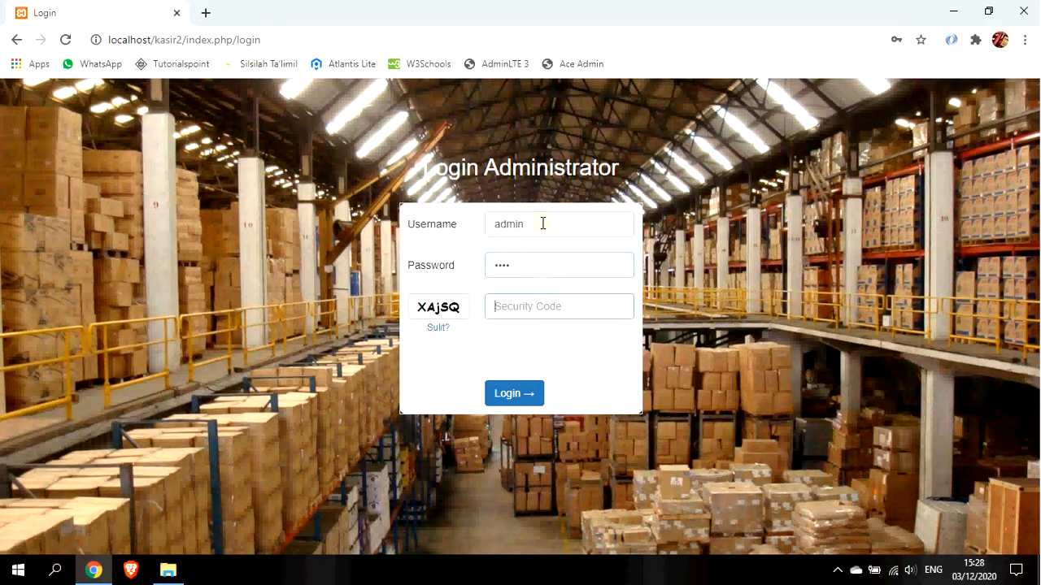
text(XAj)
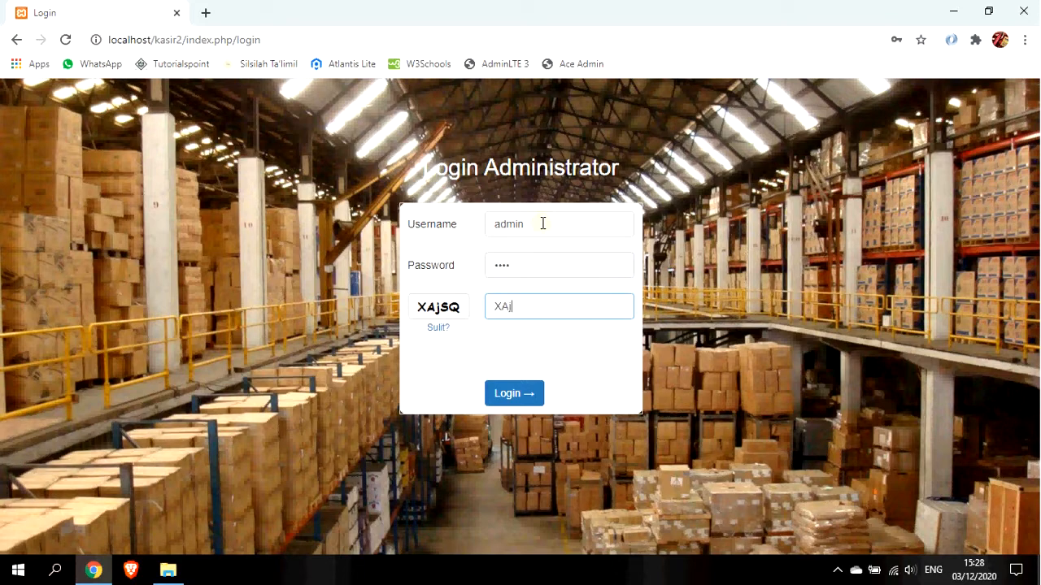
text(SQ)
key(Return)
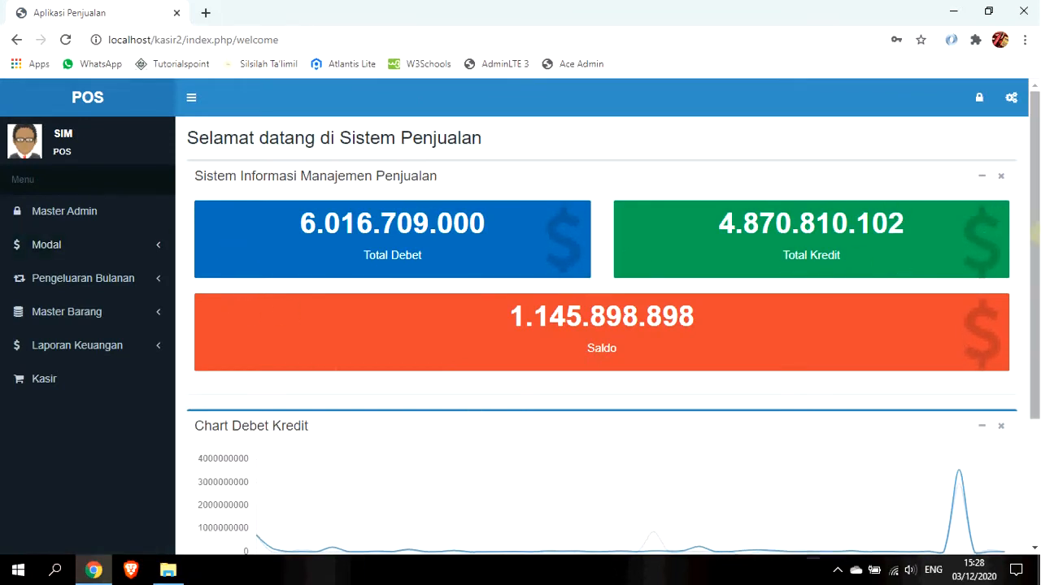
Expand the Modal menu, then review the Saldo 1.145.898.898 figure and the debit-credit chart.
scroll(406, 252, down, 1)
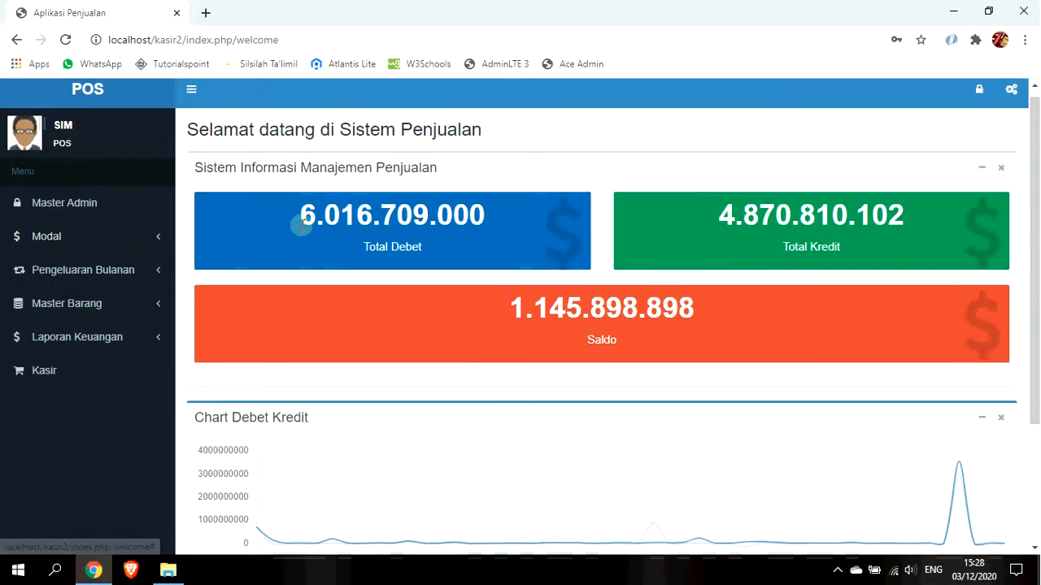
click(88, 237)
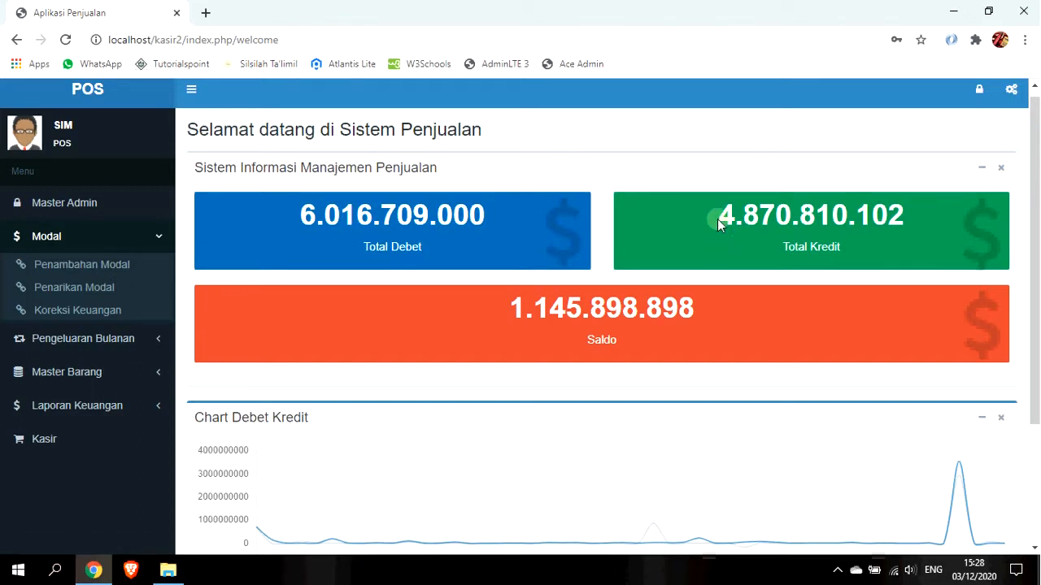
drag(506, 309, 687, 311)
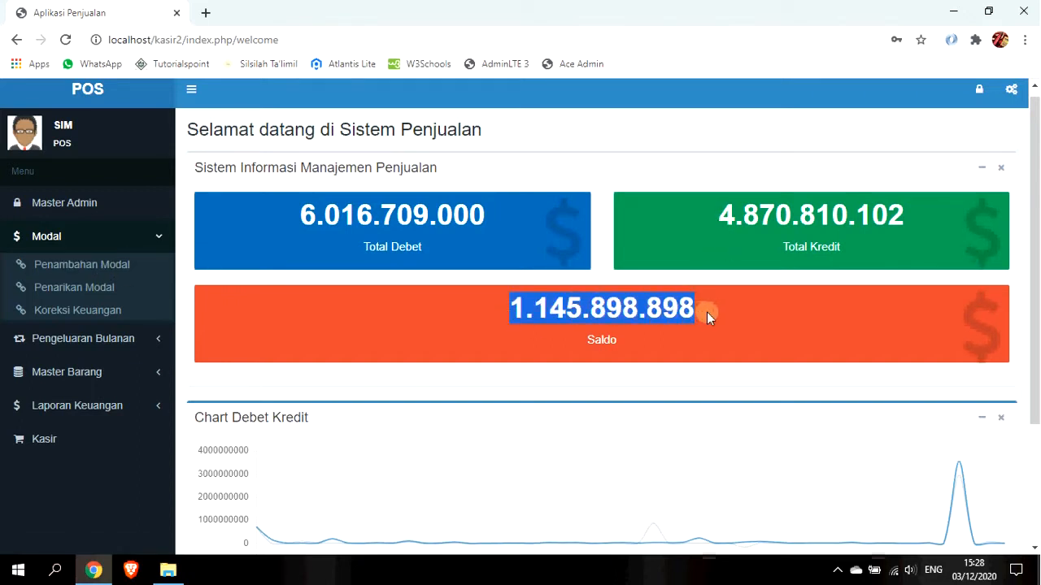
scroll(863, 280, down, 1)
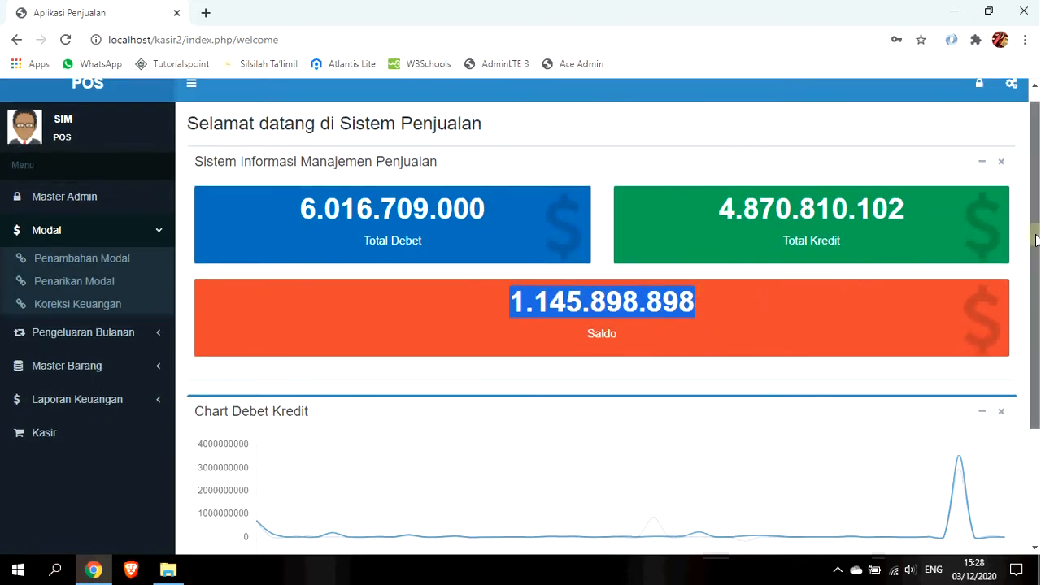
scroll(723, 289, down, 2)
scroll(679, 283, down, 2)
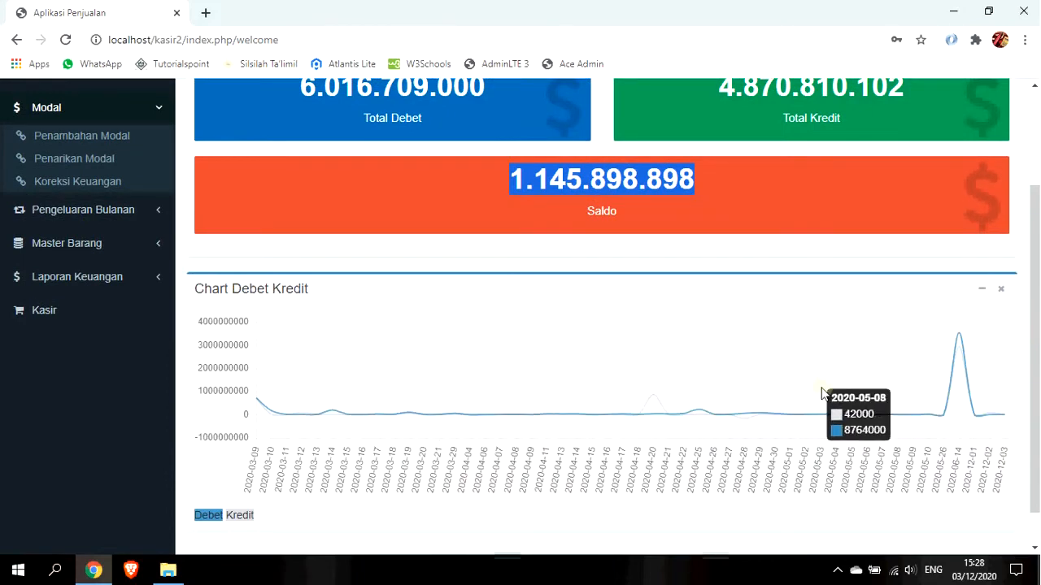
scroll(83, 359, up, 1)
scroll(83, 358, up, 2)
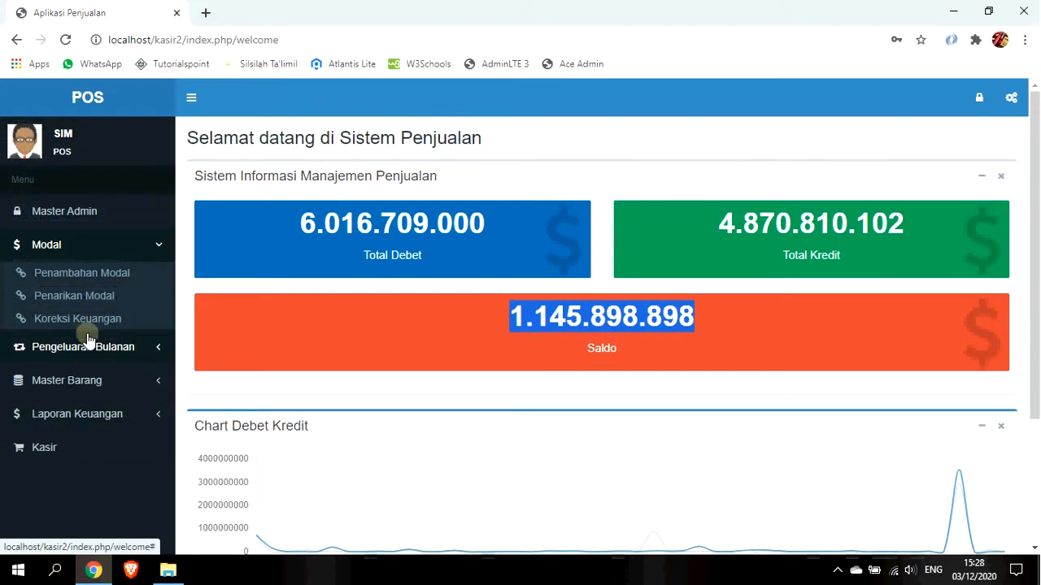
Look over the Penambahan Modal and Penarikan Modal forms' amount and description fields.
click(86, 277)
click(424, 228)
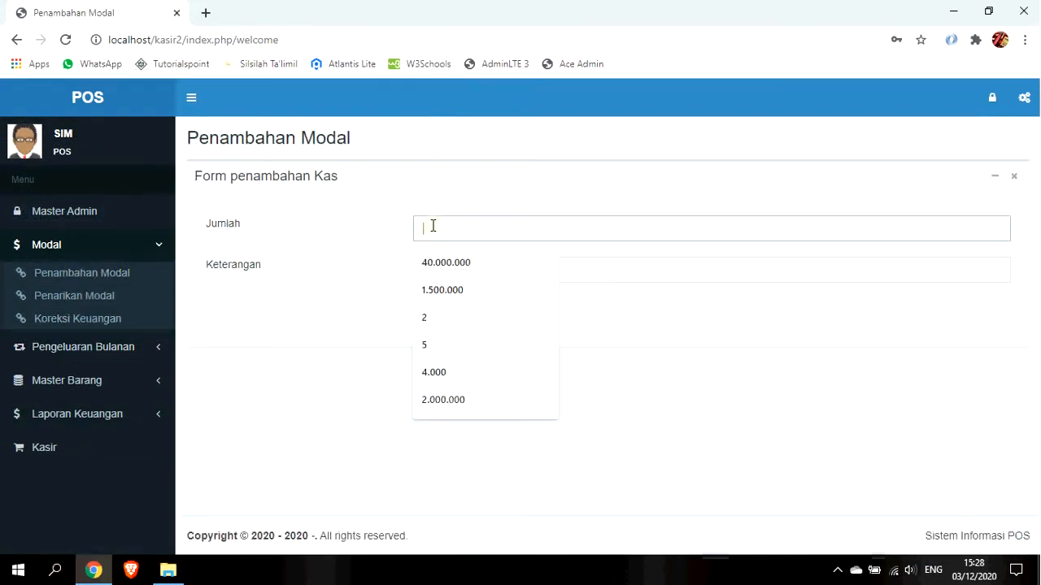
click(688, 309)
click(587, 269)
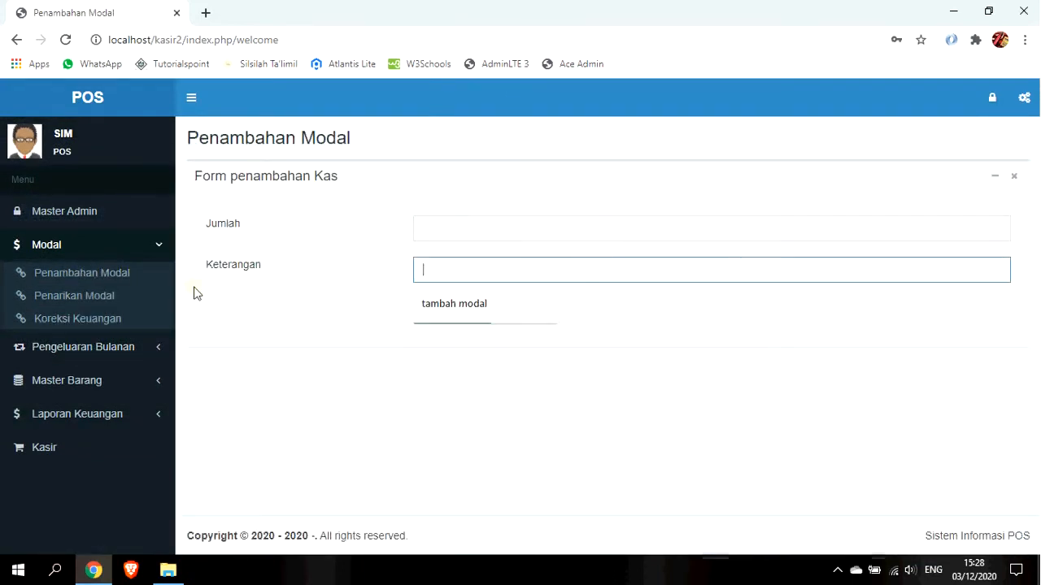
click(118, 297)
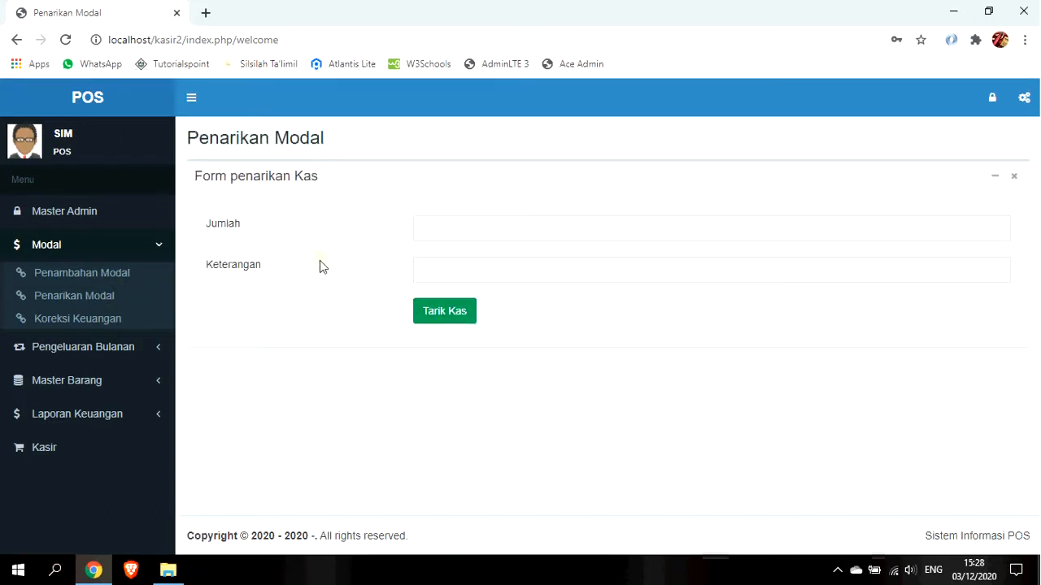
click(465, 233)
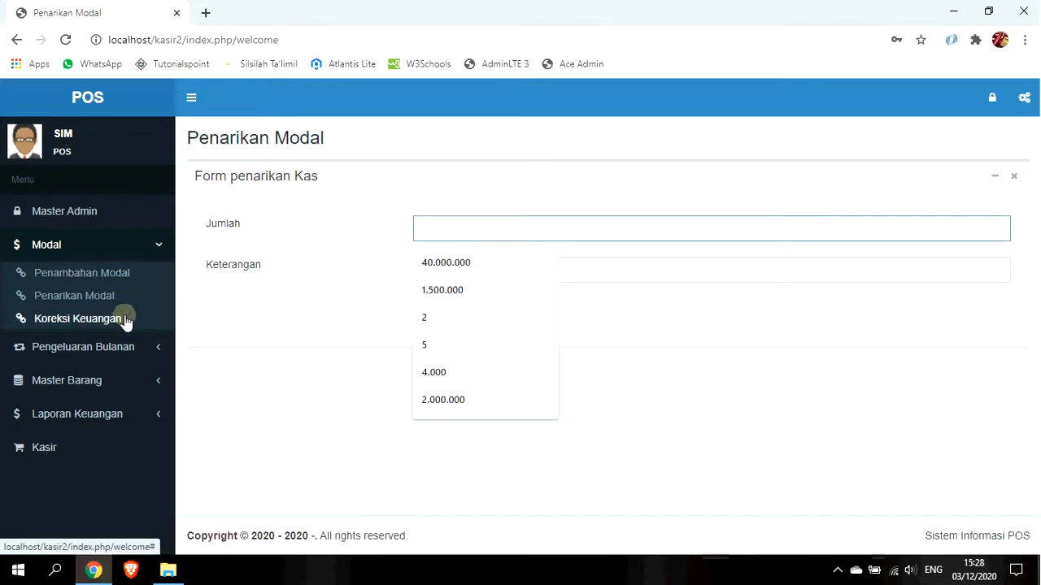
Bring up the Koreksi Keuangan form, leaving the Tanggal date empty.
click(126, 320)
click(499, 226)
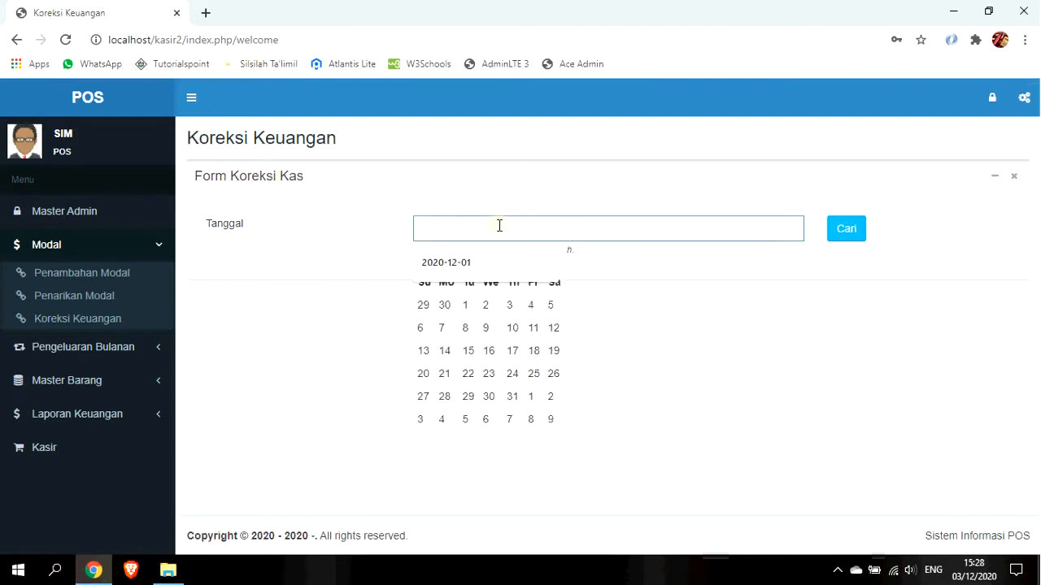
click(317, 323)
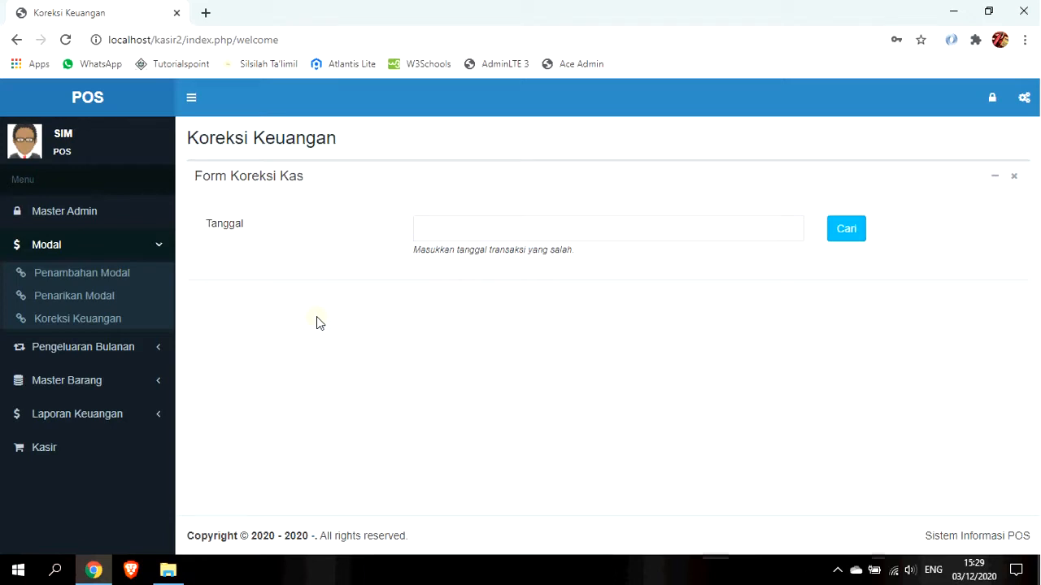
click(113, 350)
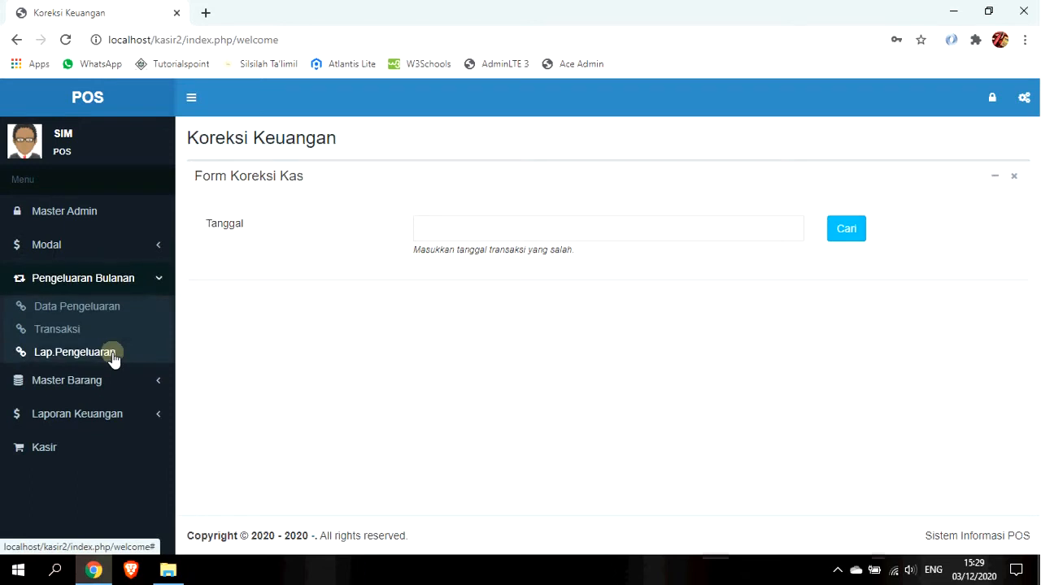
Review the Data Pengeluaran expense list, including the Gaji karyawan entry.
click(114, 306)
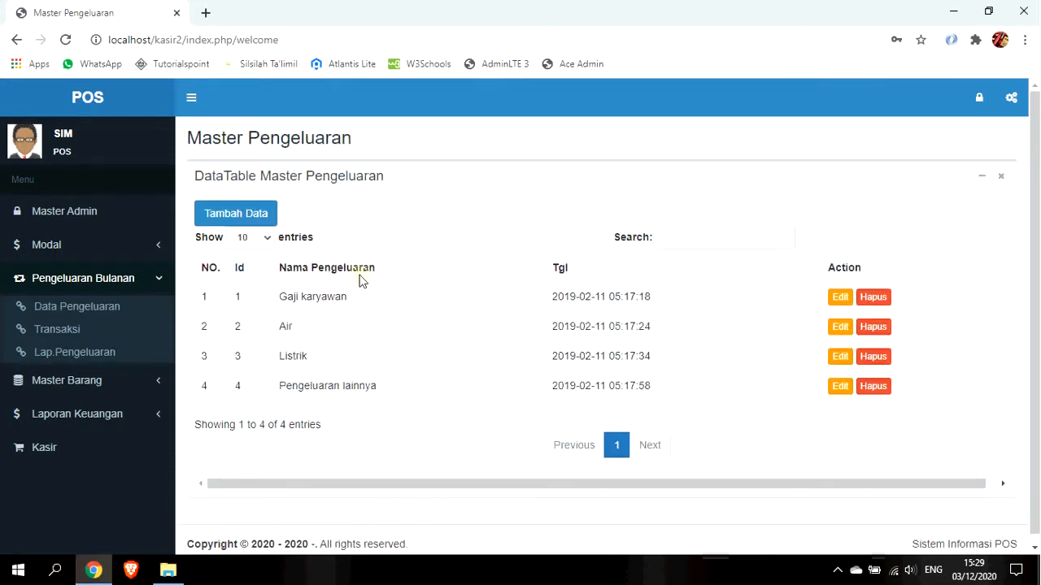
drag(373, 295, 276, 294)
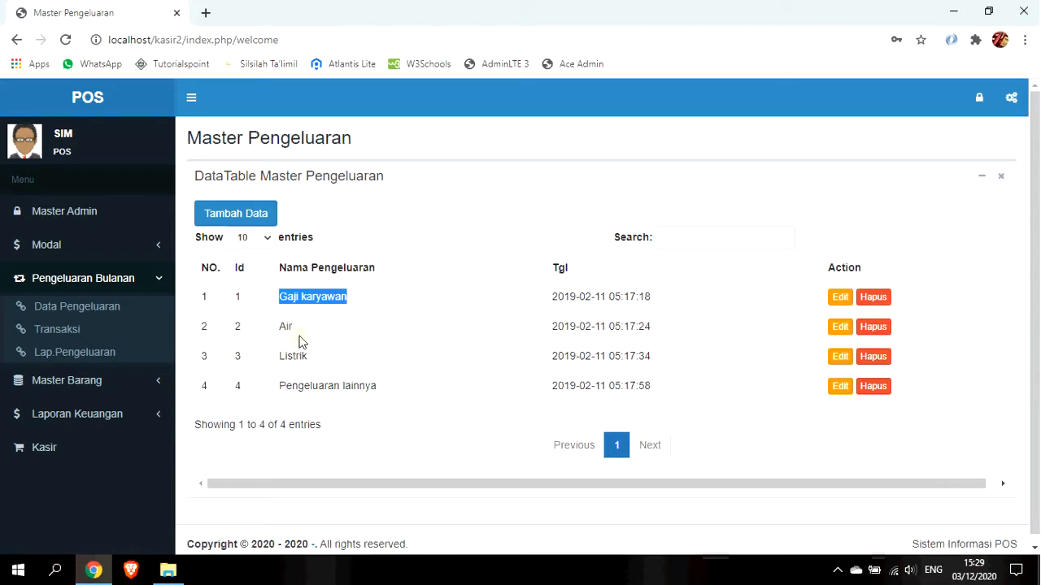
drag(385, 182, 309, 203)
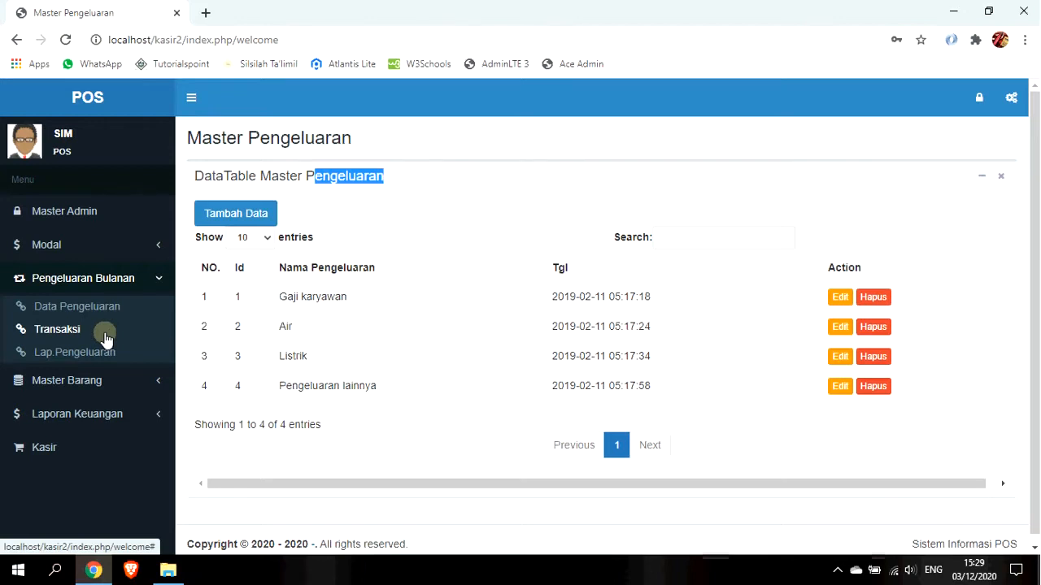
Open the Master Barang Data Barang product table and scroll through it.
click(121, 382)
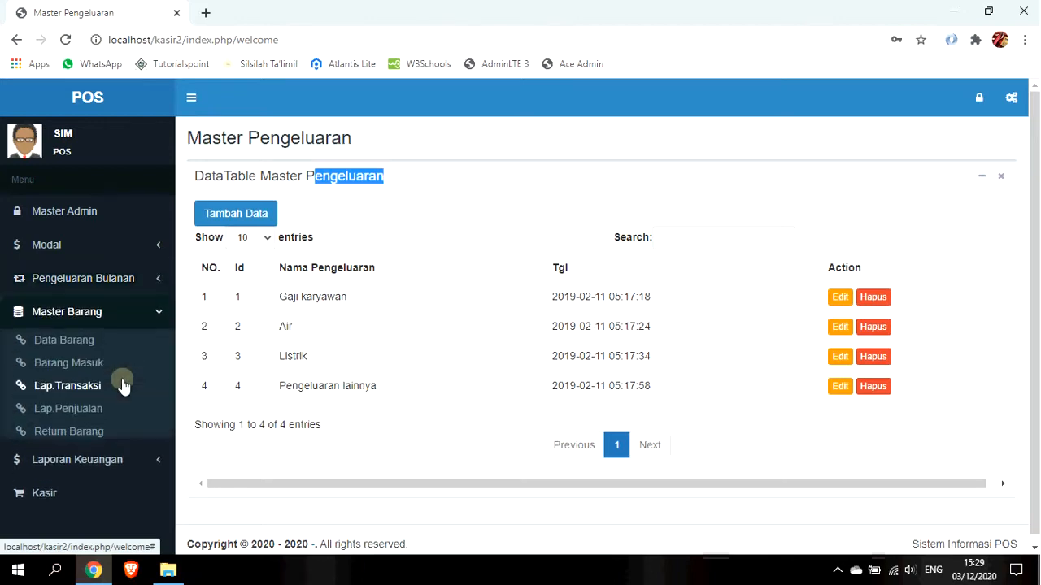
click(121, 339)
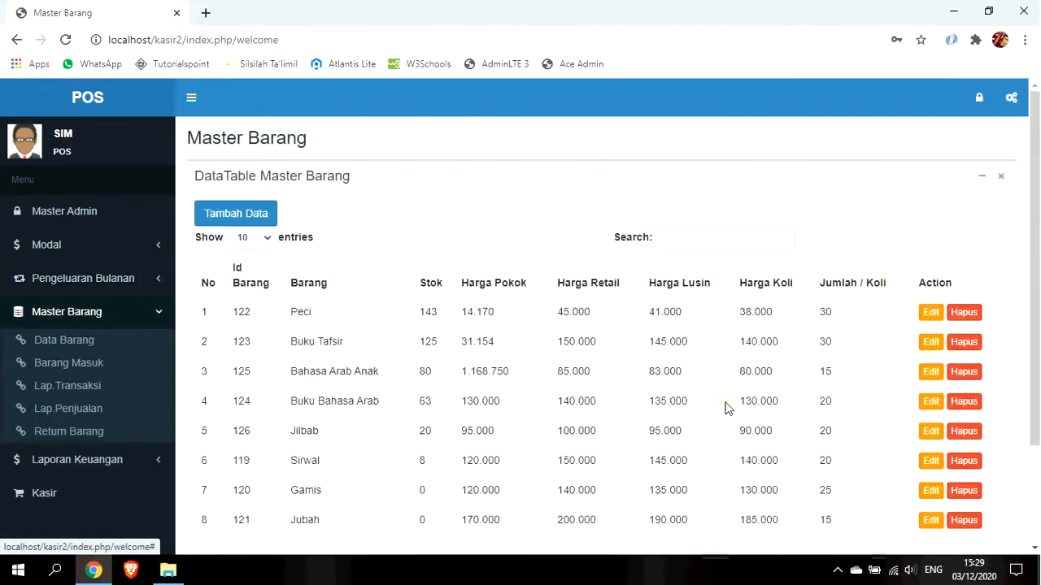
drag(1034, 350, 1034, 385)
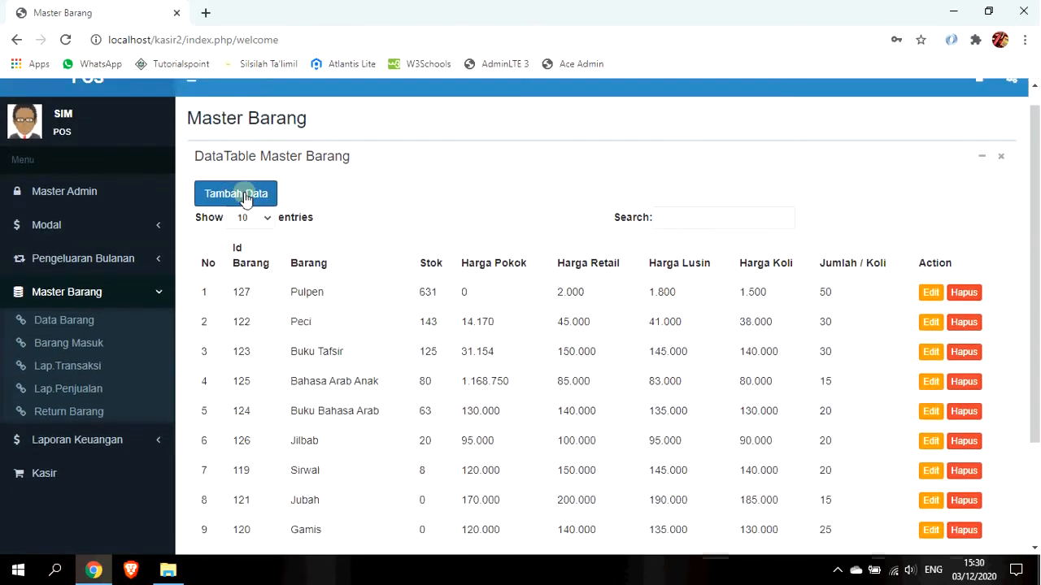
click(246, 200)
Enter the new item Peta with a retail price of 35.000.
click(512, 170)
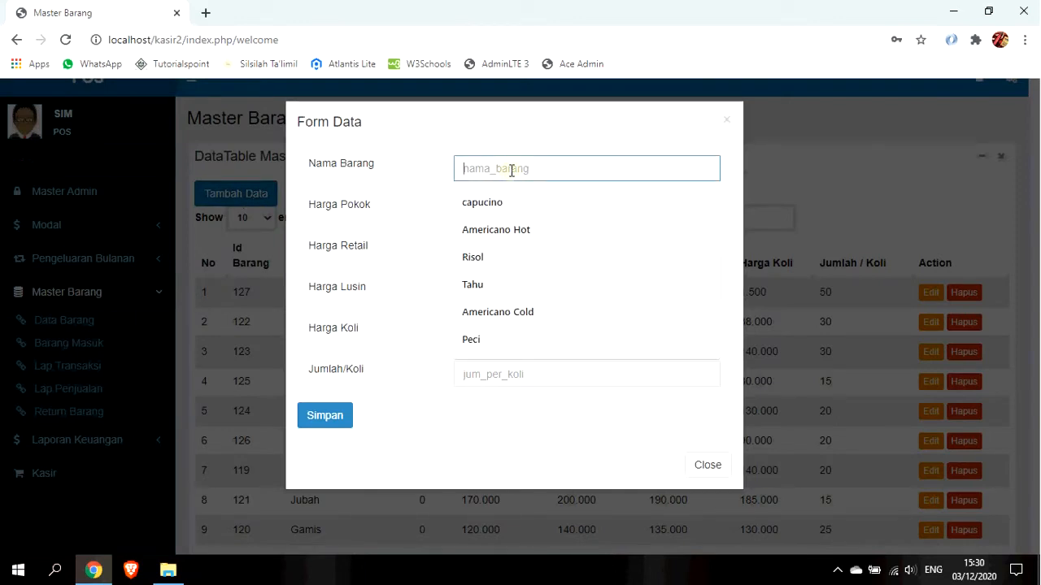
text(Peta)
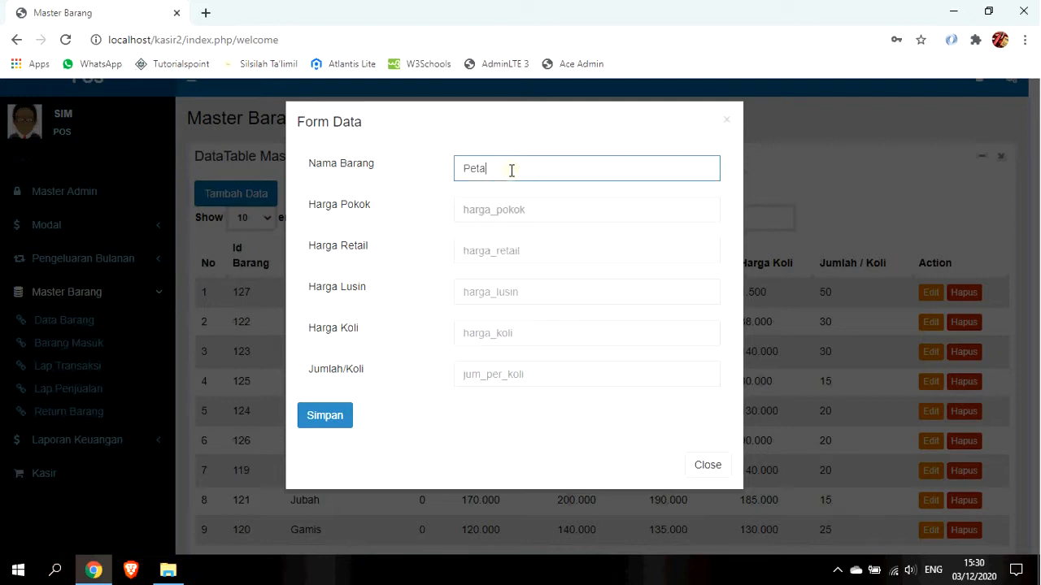
key(Tab)
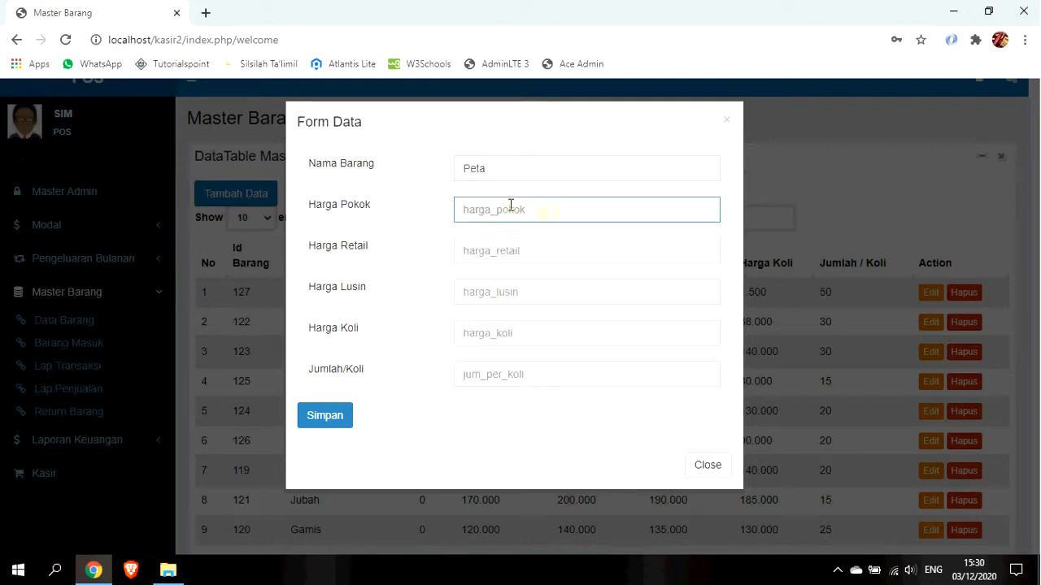
double_click(516, 204)
click(506, 254)
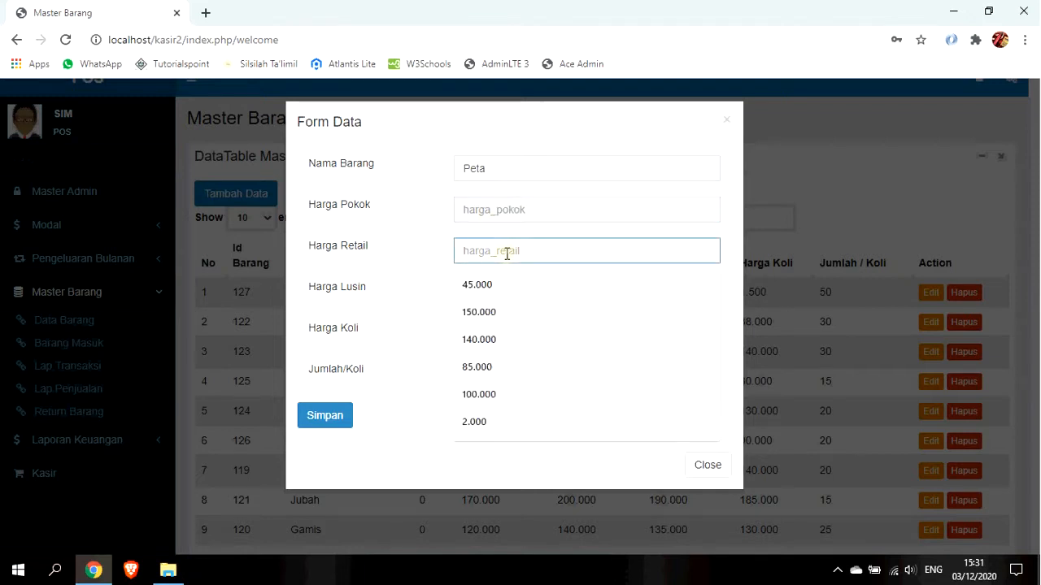
text(350000)
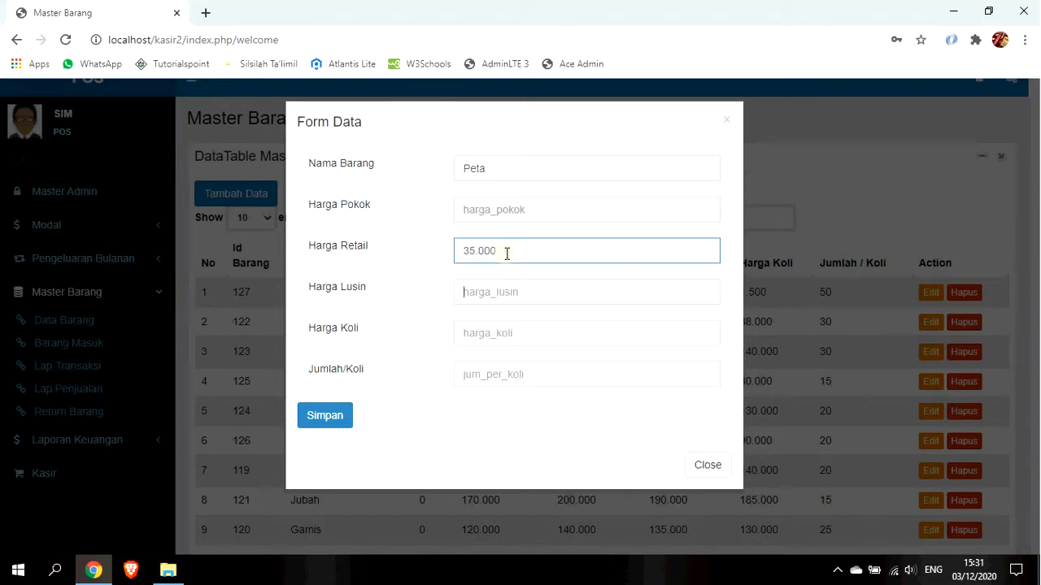
key(Tab)
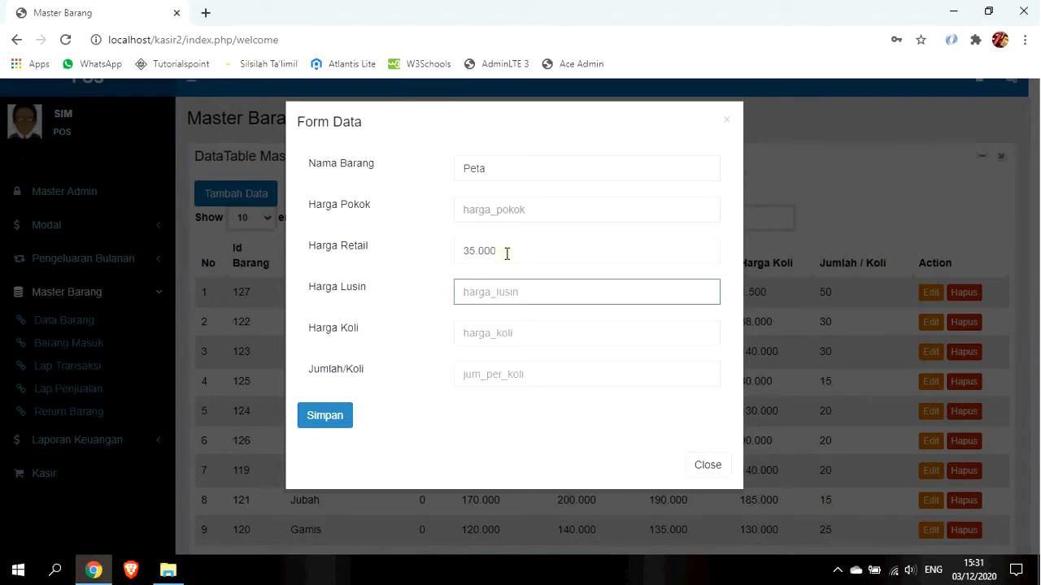
text(120000)
key(Tab)
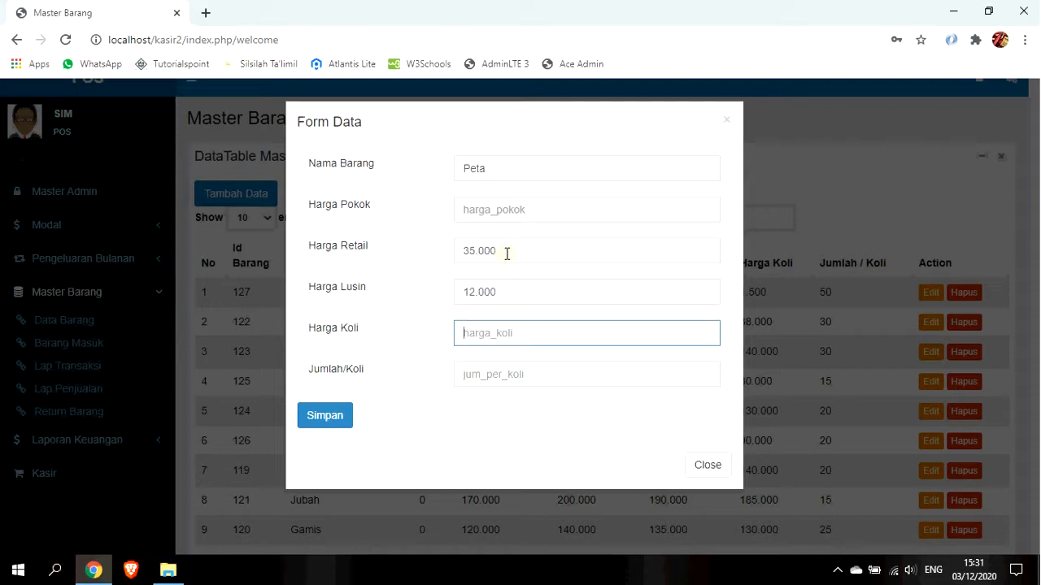
Set Peta's dozen price 32.000, carton price 30.000 and 20 per carton, then save.
key(shift+Tab)
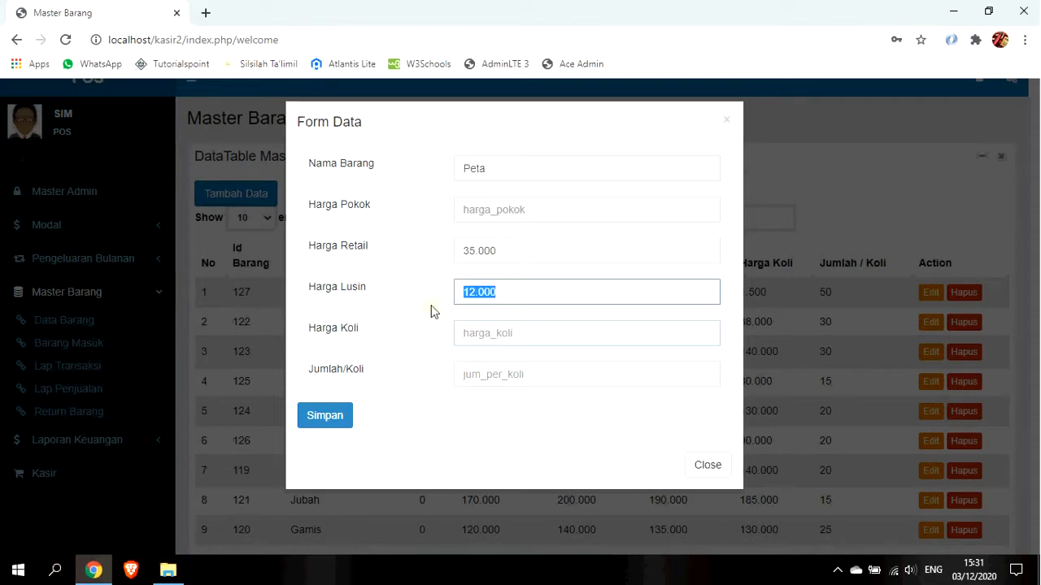
text(30)
key(BackSpace)
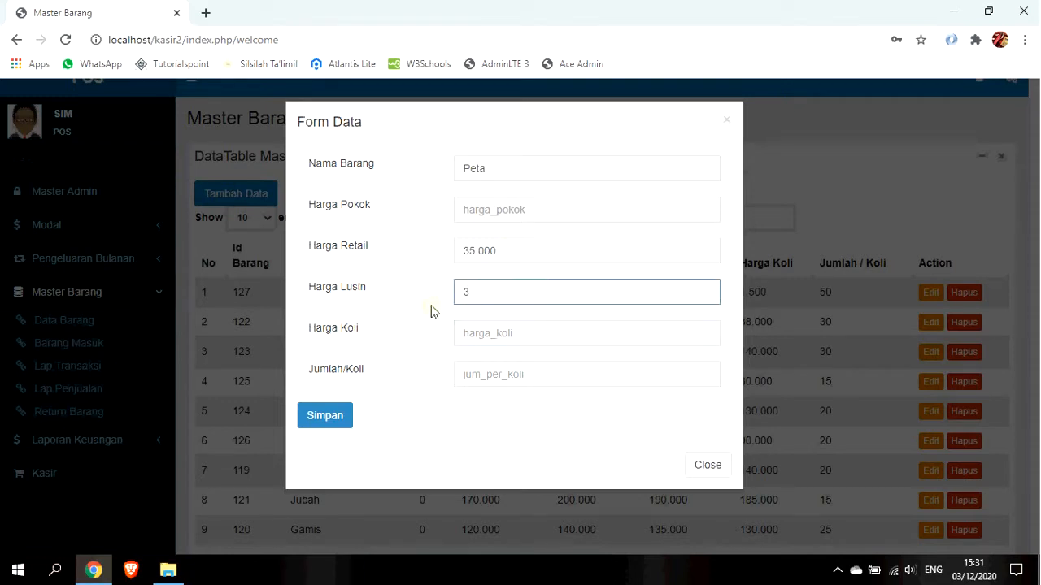
text(2000)
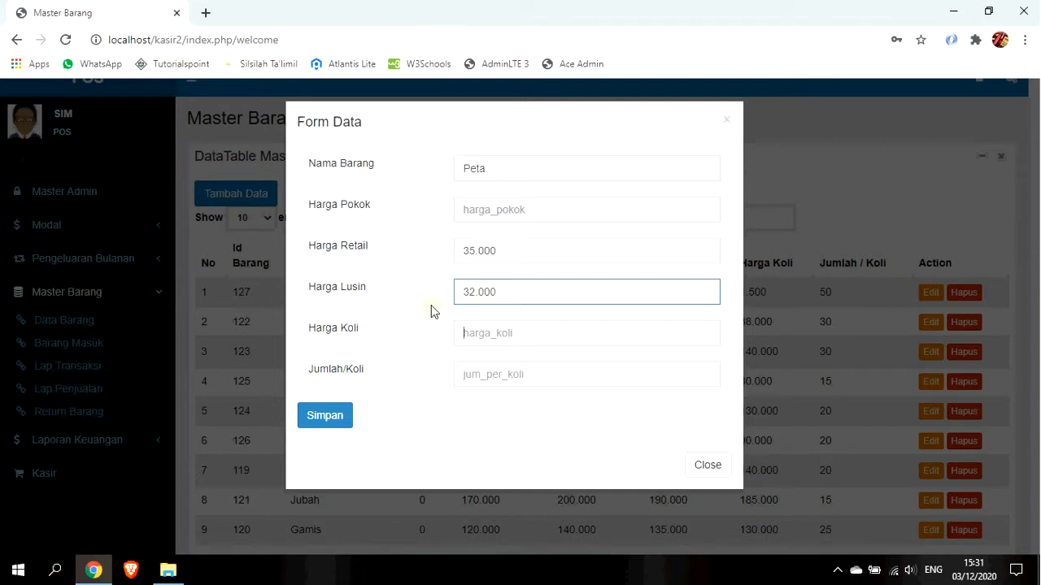
text(30)
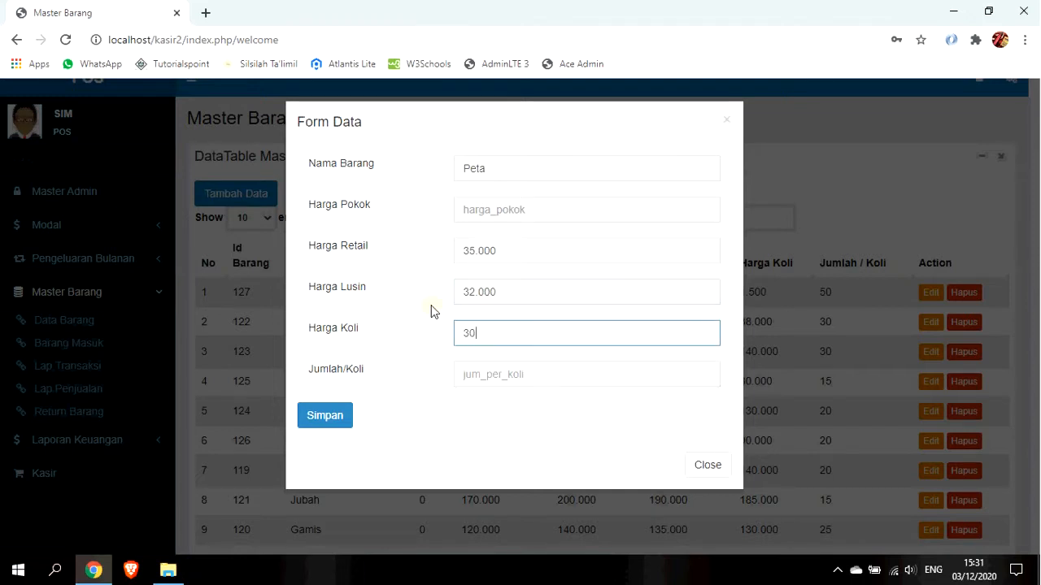
text(000)
key(Tab)
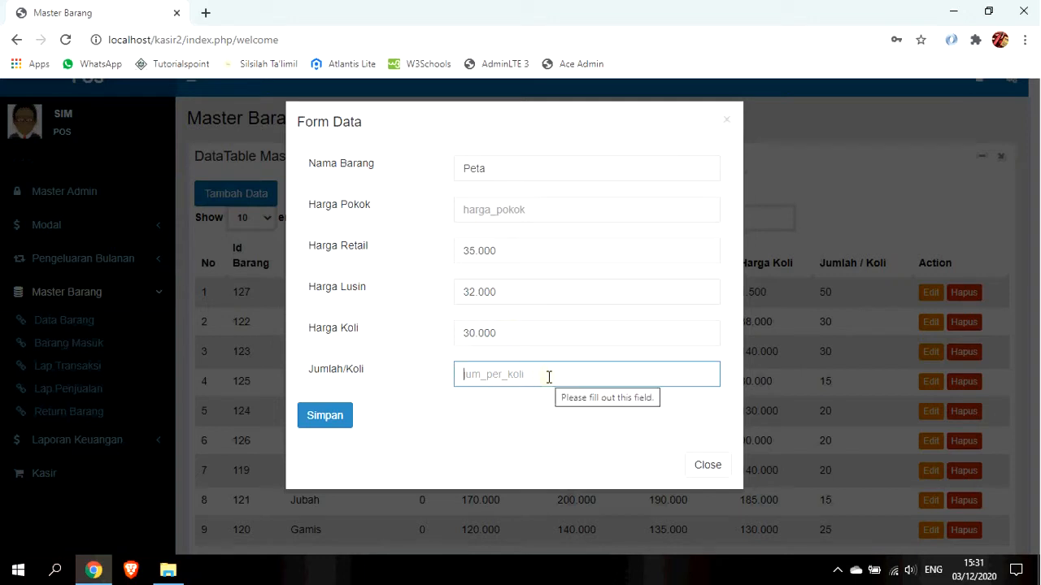
text(20)
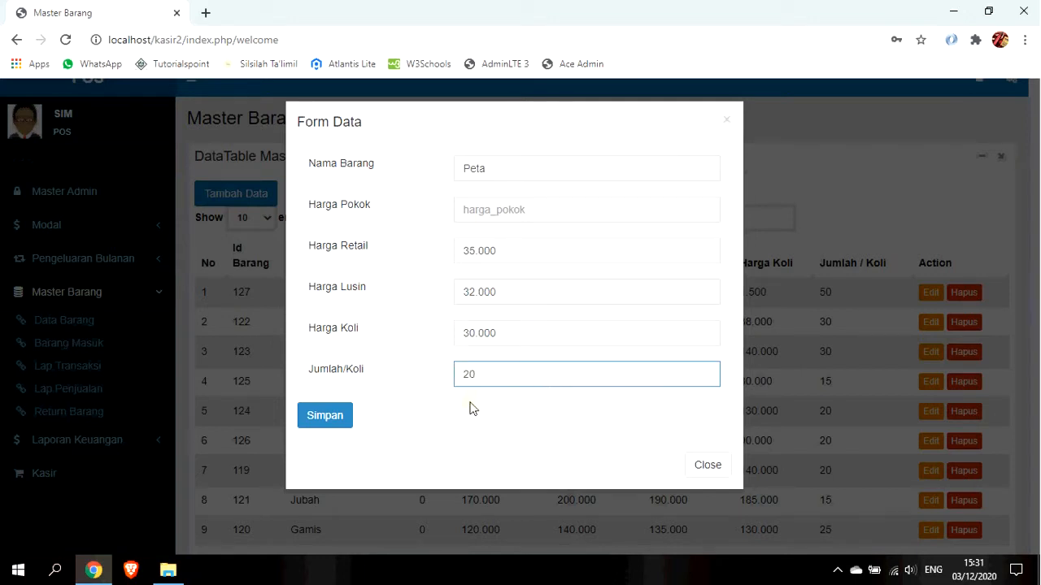
click(338, 418)
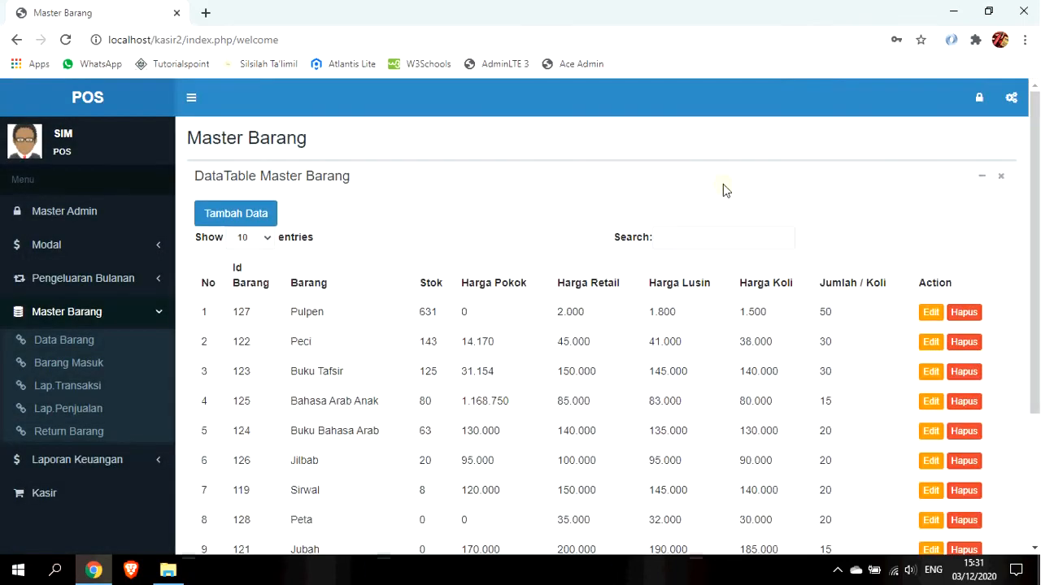
Verify Peta is listed with stock 0 and cost 0, then go to Barang Masuk purchases.
scroll(722, 186, down, 2)
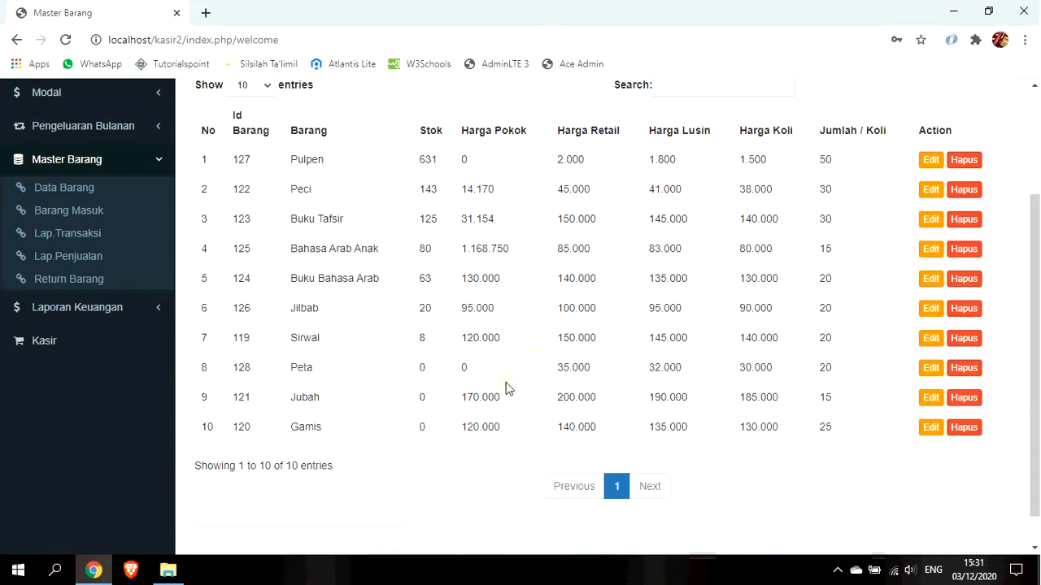
drag(442, 372, 411, 372)
double_click(463, 370)
click(132, 358)
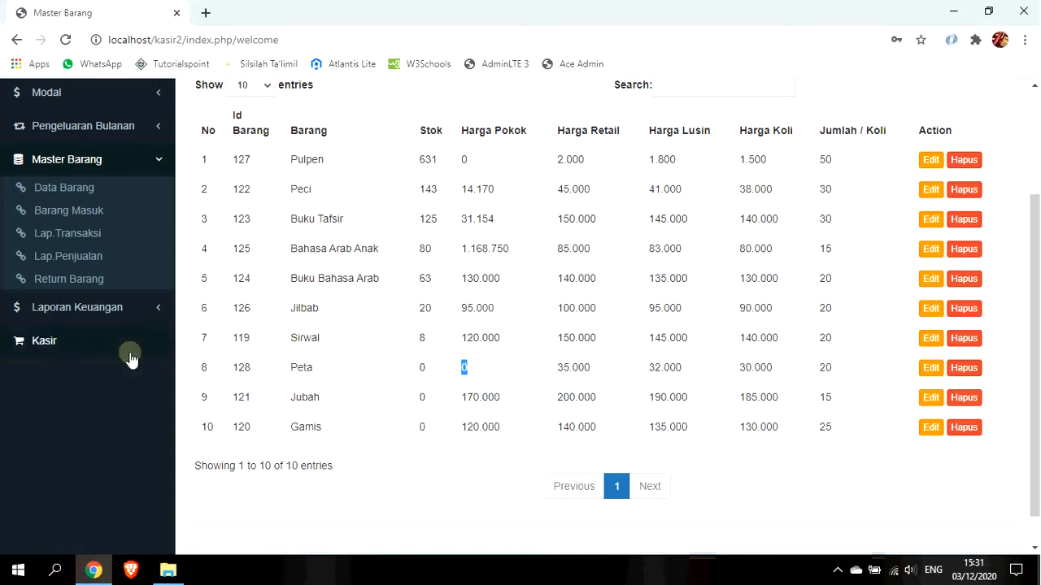
click(97, 213)
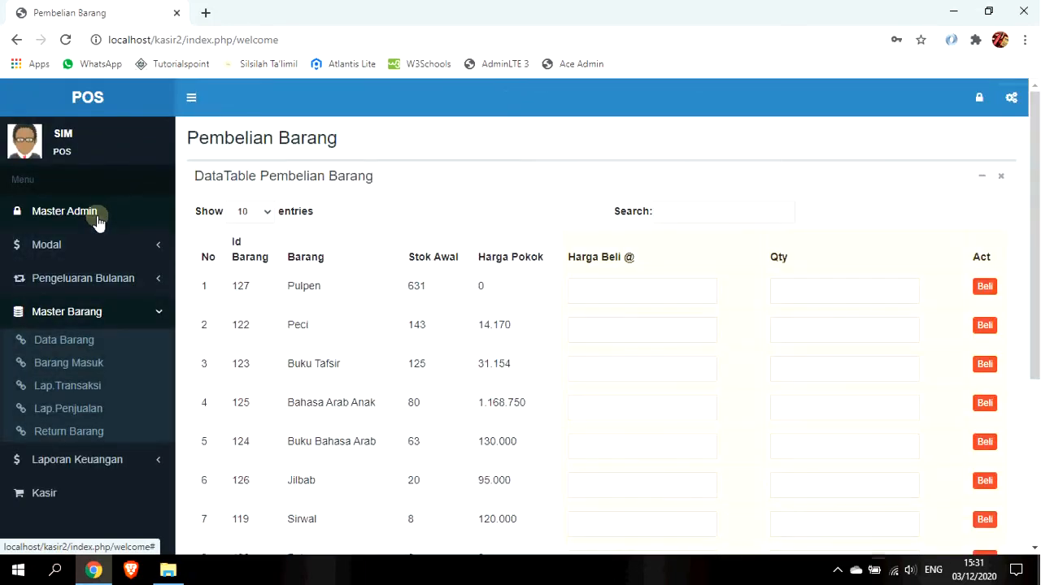
Buy 50 Peta at 25.000 each and confirm the purchase.
click(692, 214)
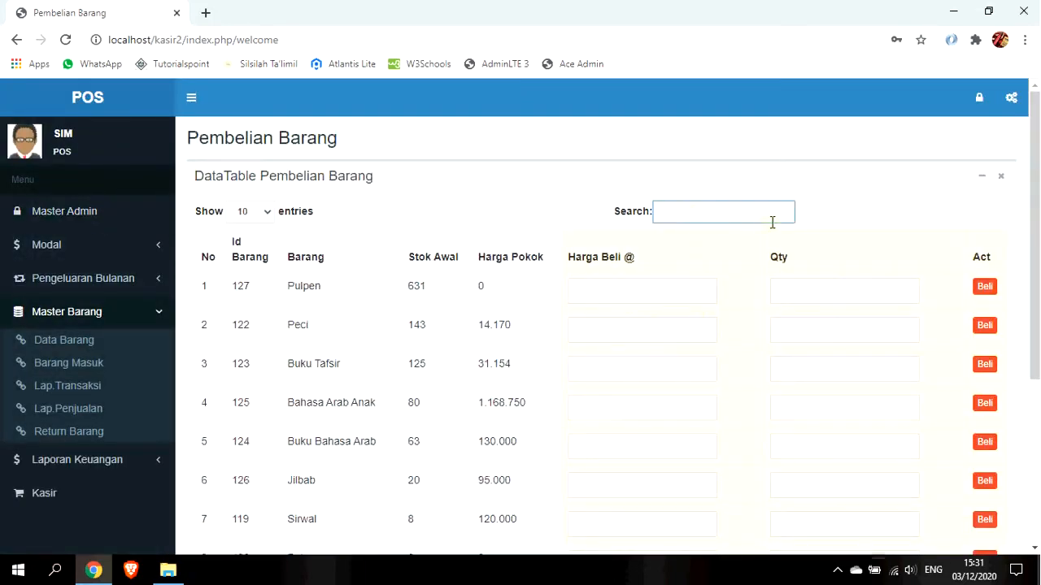
scroll(772, 221, down, 2)
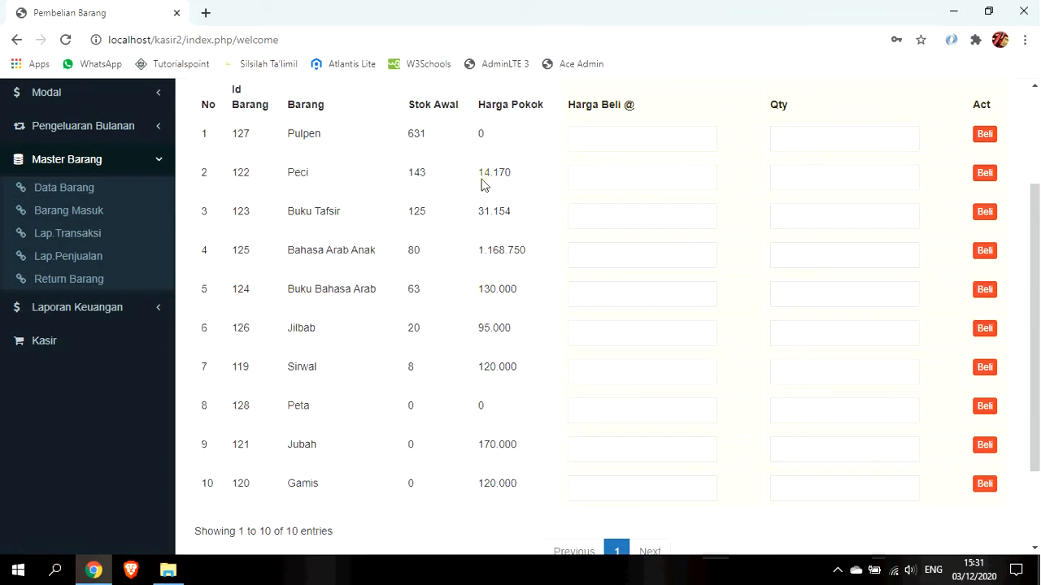
click(602, 412)
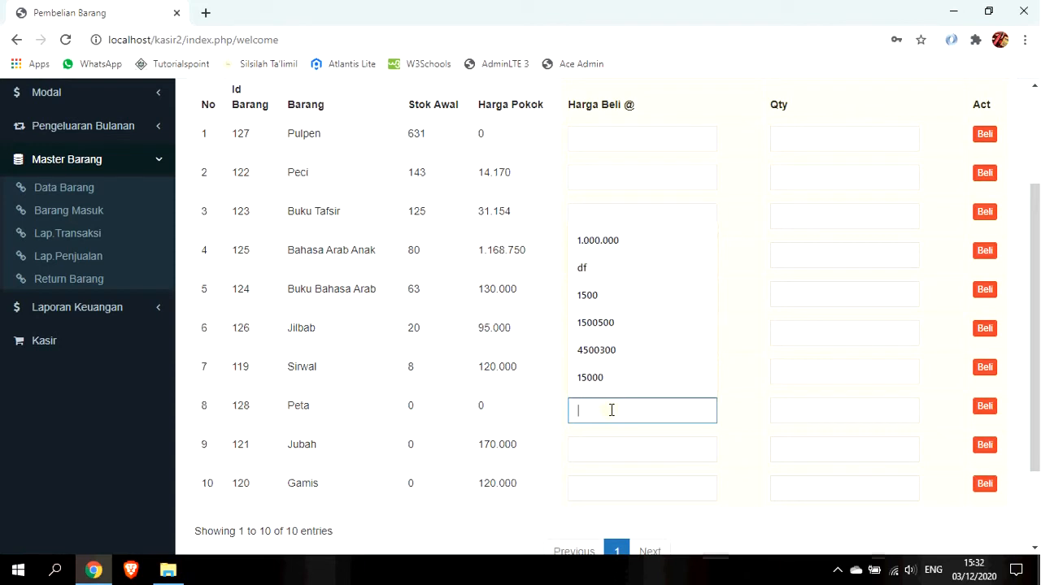
click(624, 105)
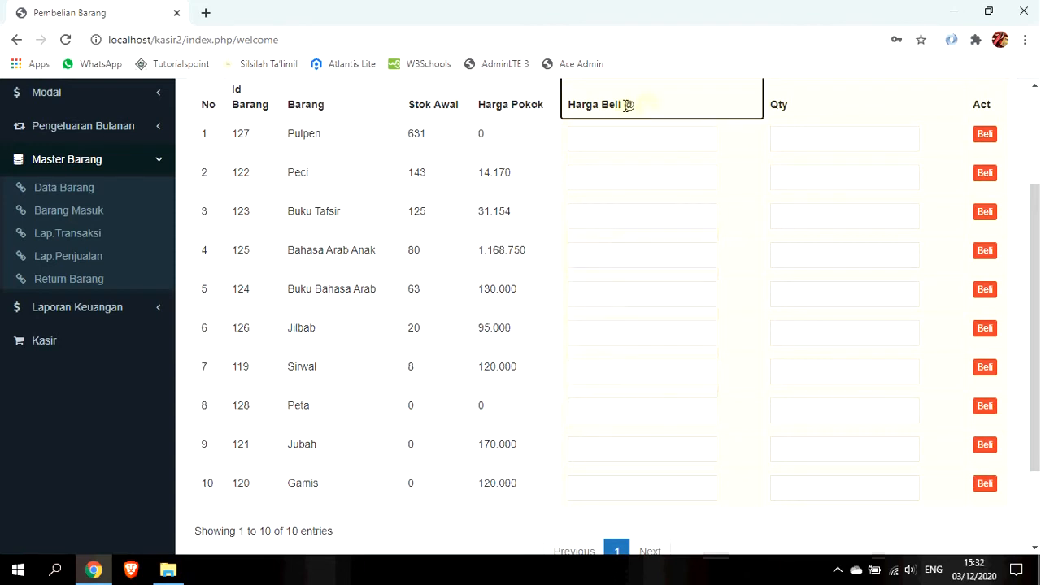
click(602, 408)
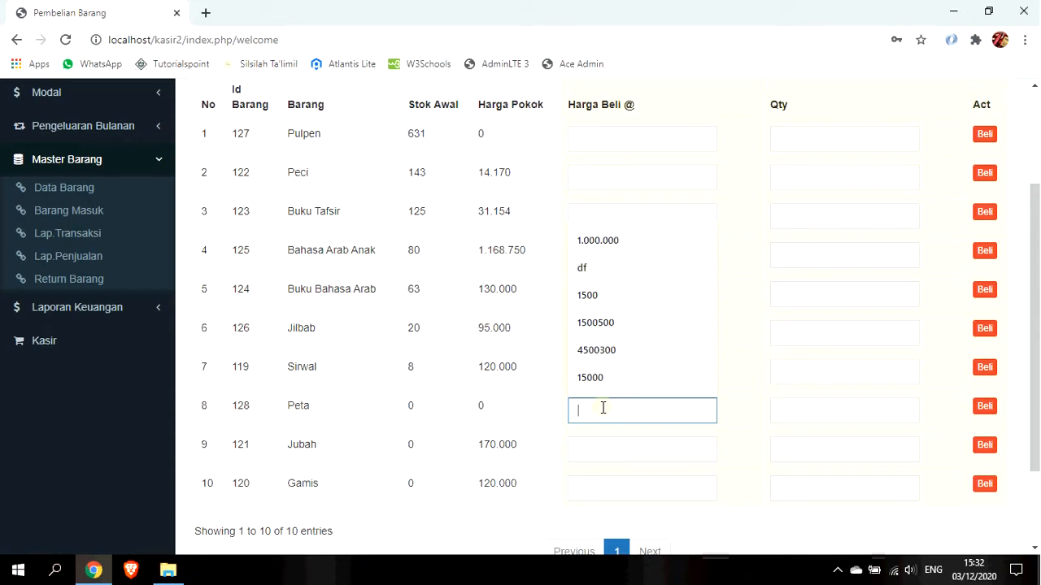
text(250000)
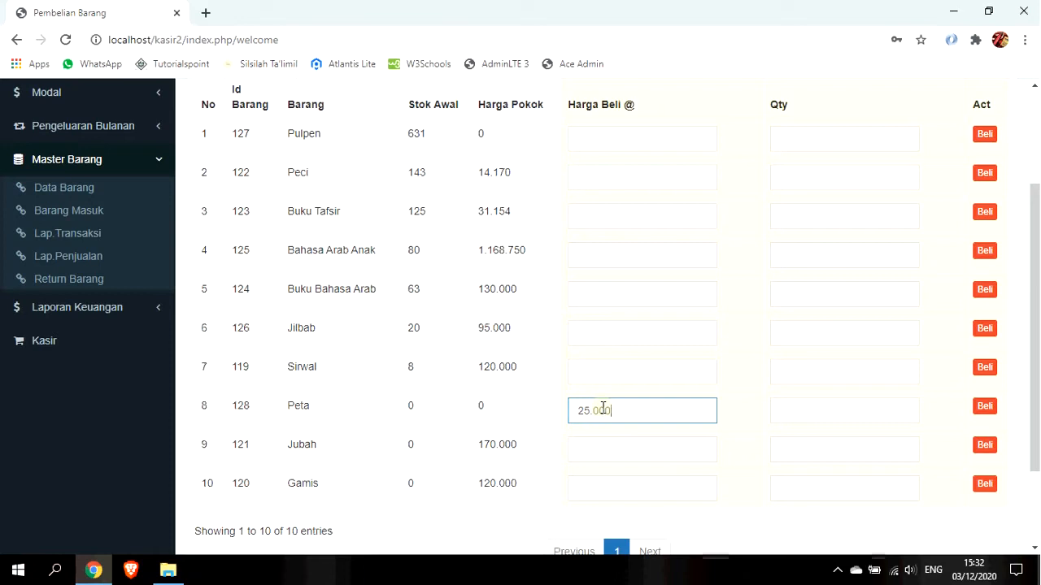
key(Tab)
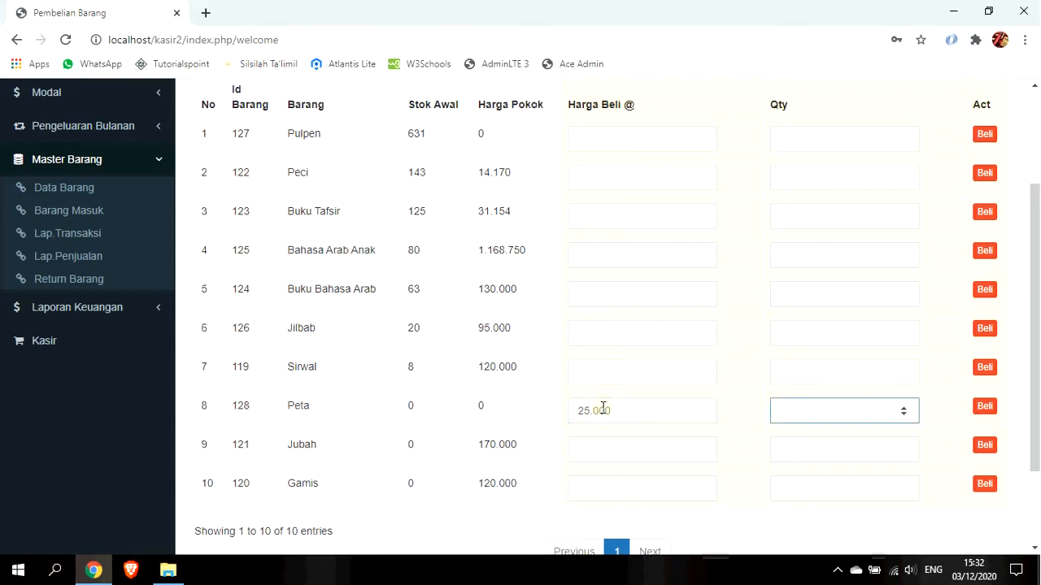
text(50)
click(986, 408)
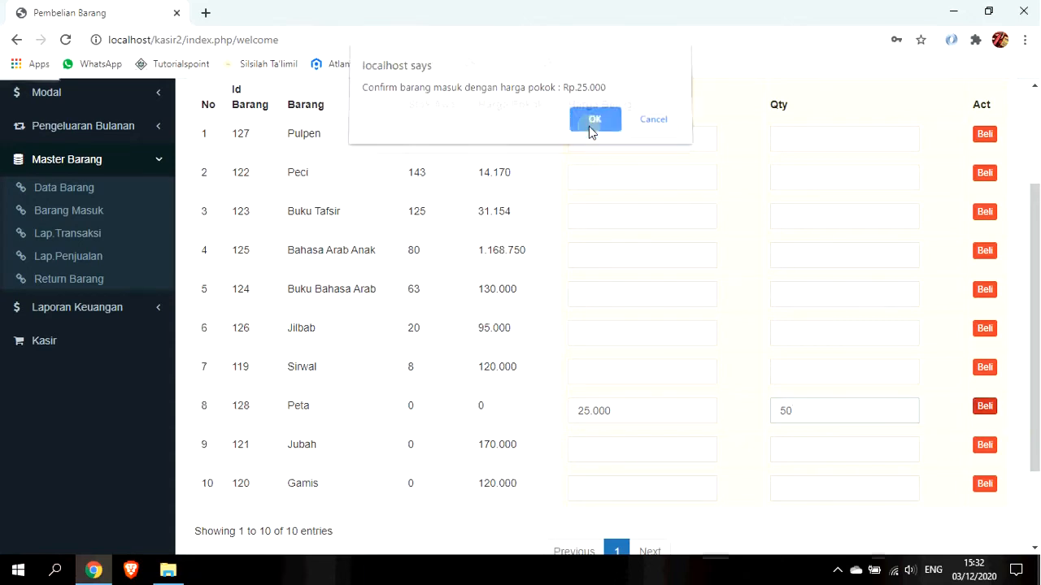
click(588, 127)
scroll(643, 318, down, 4)
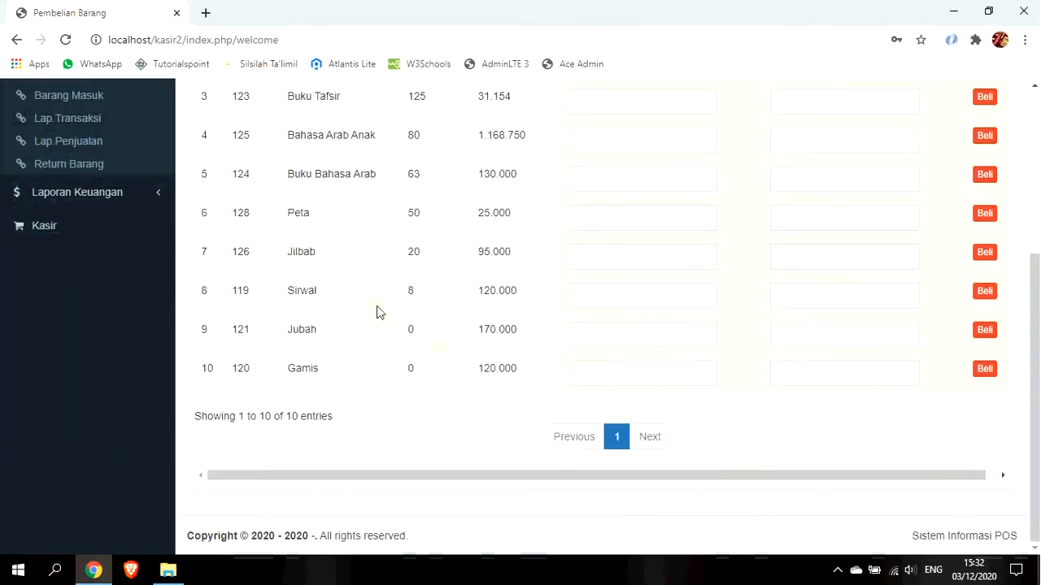
double_click(416, 214)
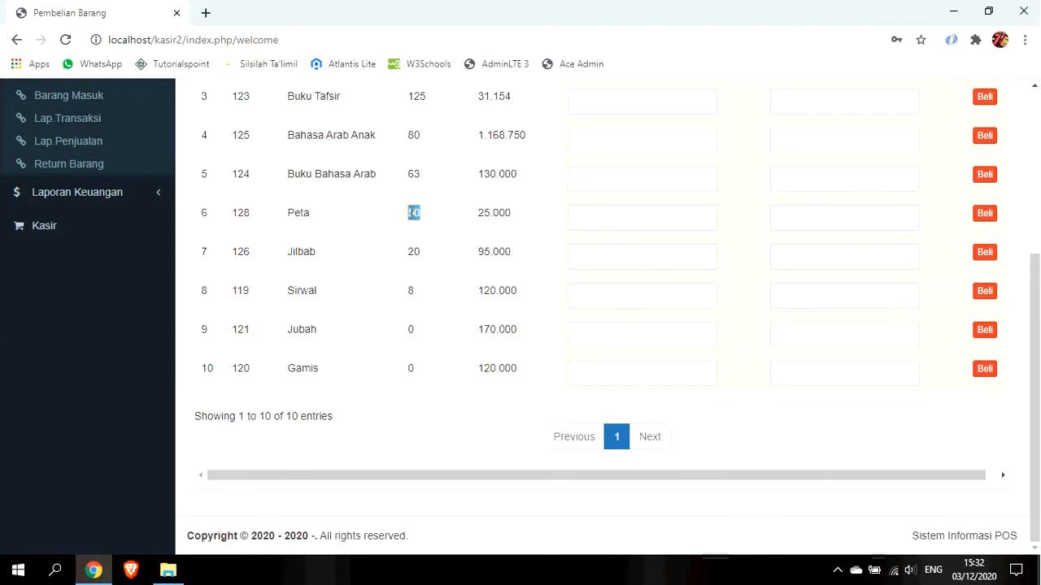
scroll(429, 271, up, 1)
drag(509, 297, 480, 296)
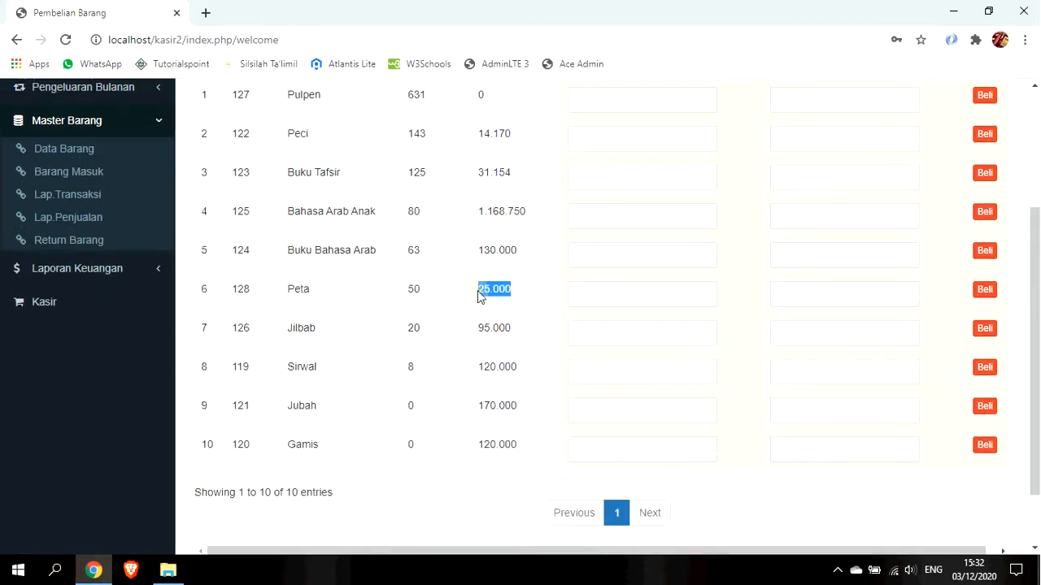
scroll(499, 354, up, 1)
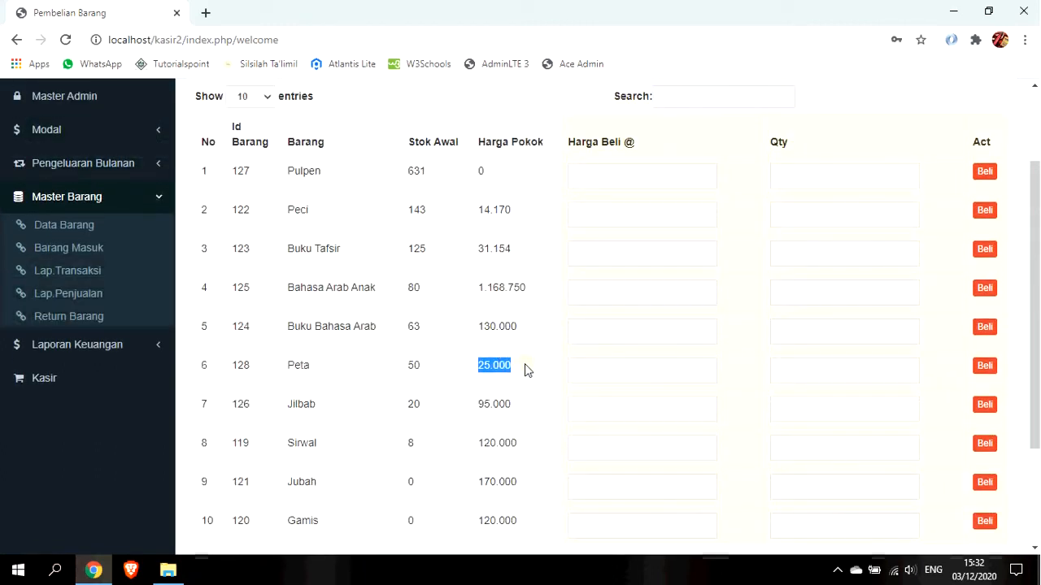
drag(422, 367, 404, 372)
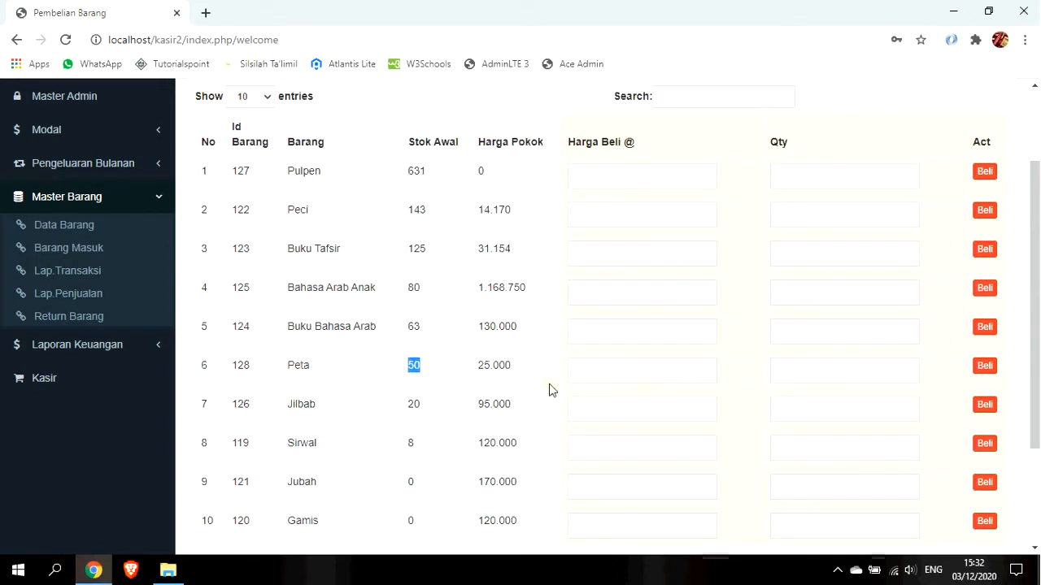
click(611, 368)
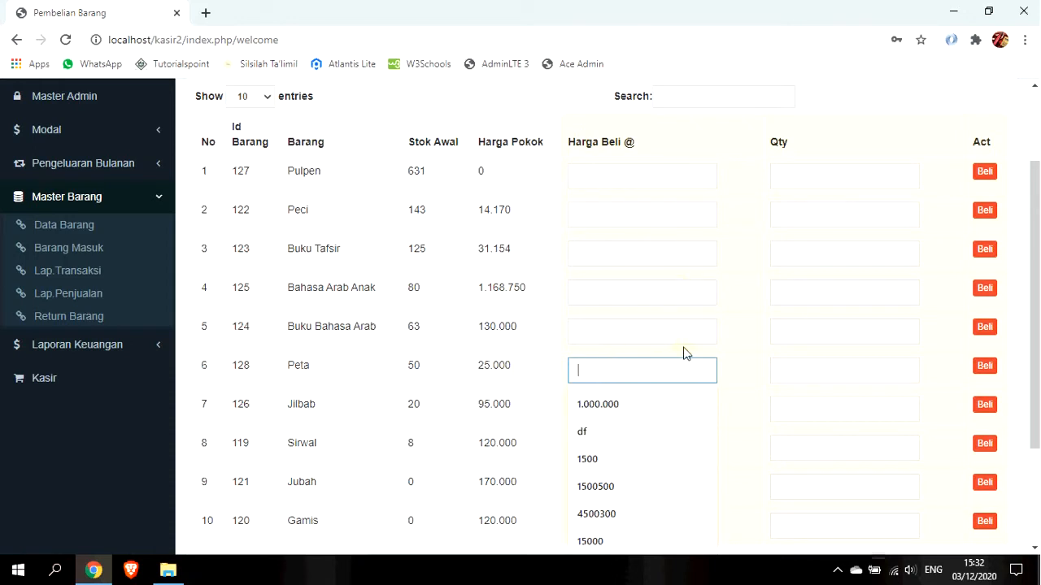
Buy 10 more Peta at 27.000 each and confirm, giving stock 60 at 25.333.
text(2700)
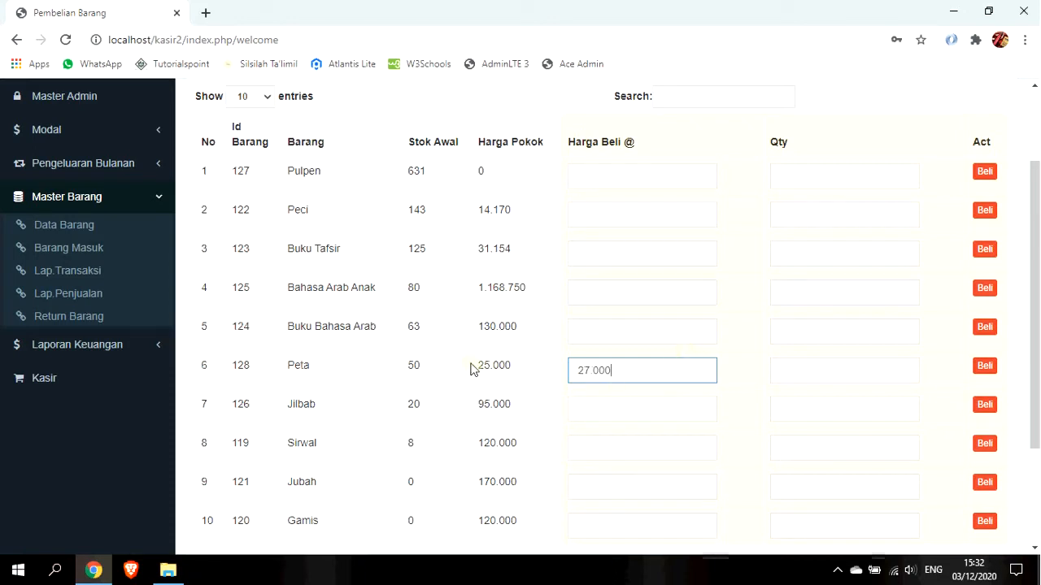
drag(516, 366, 476, 366)
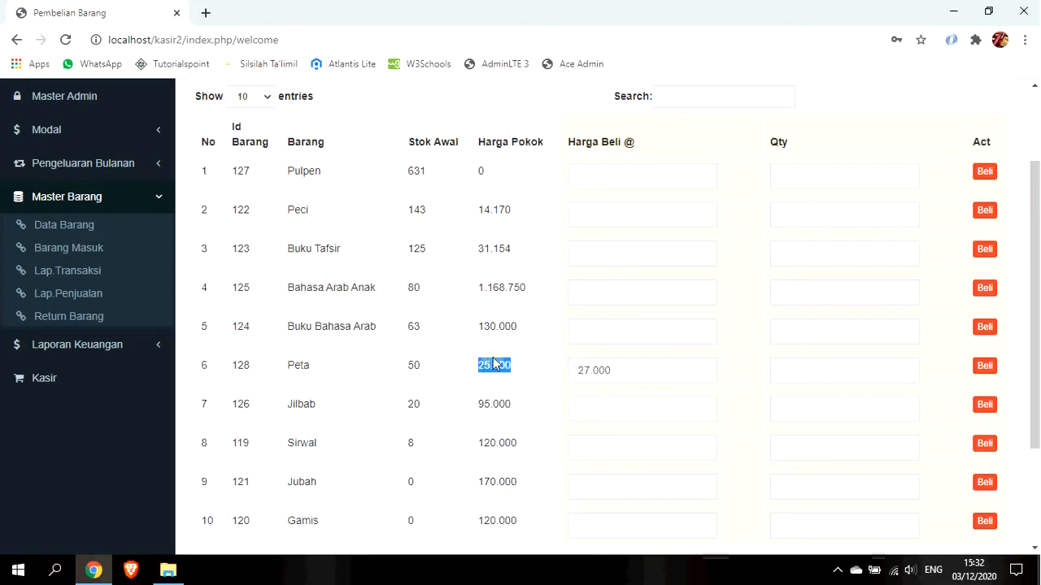
double_click(624, 371)
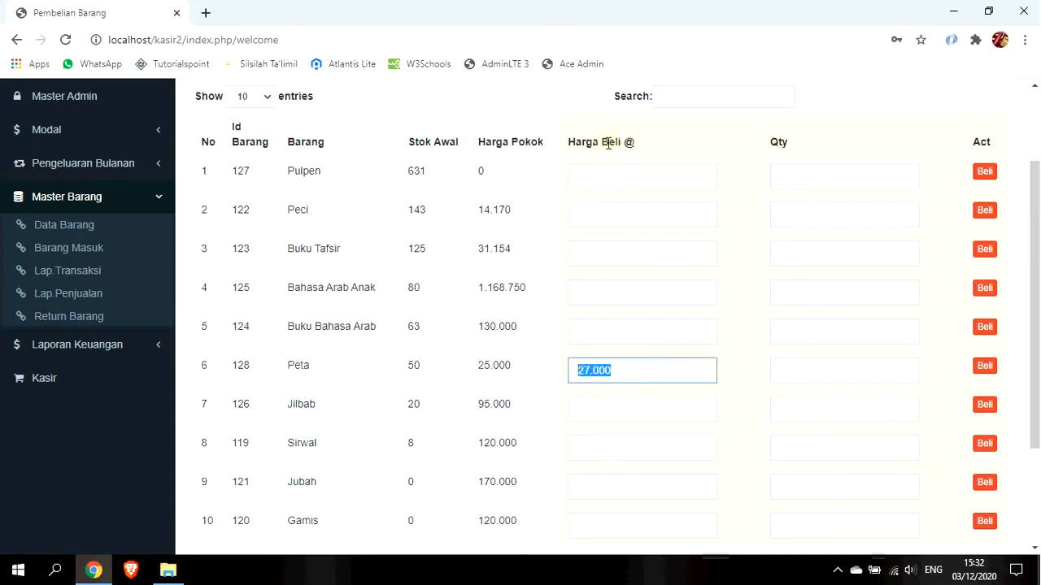
click(828, 370)
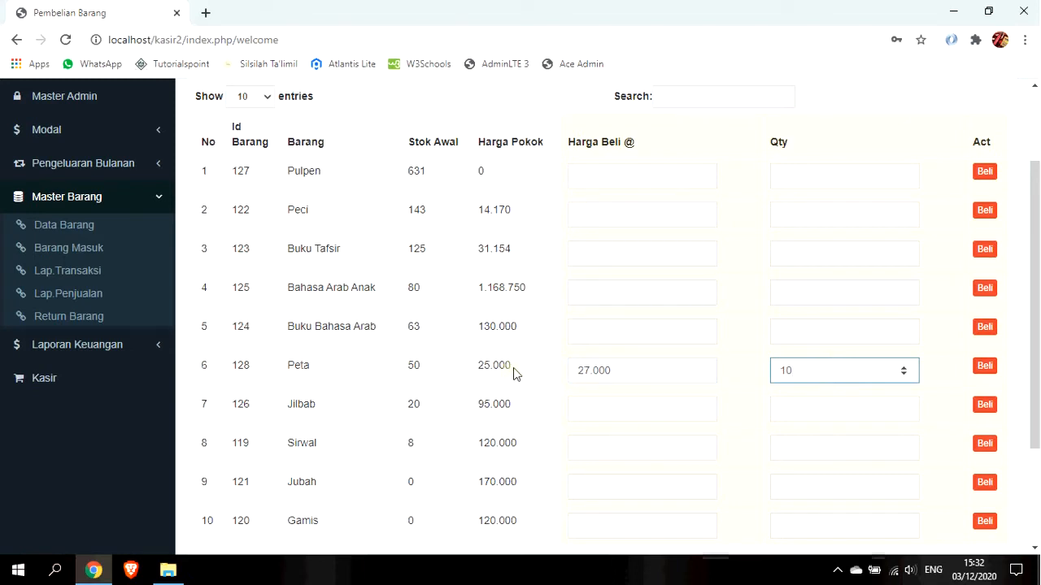
drag(513, 372, 393, 376)
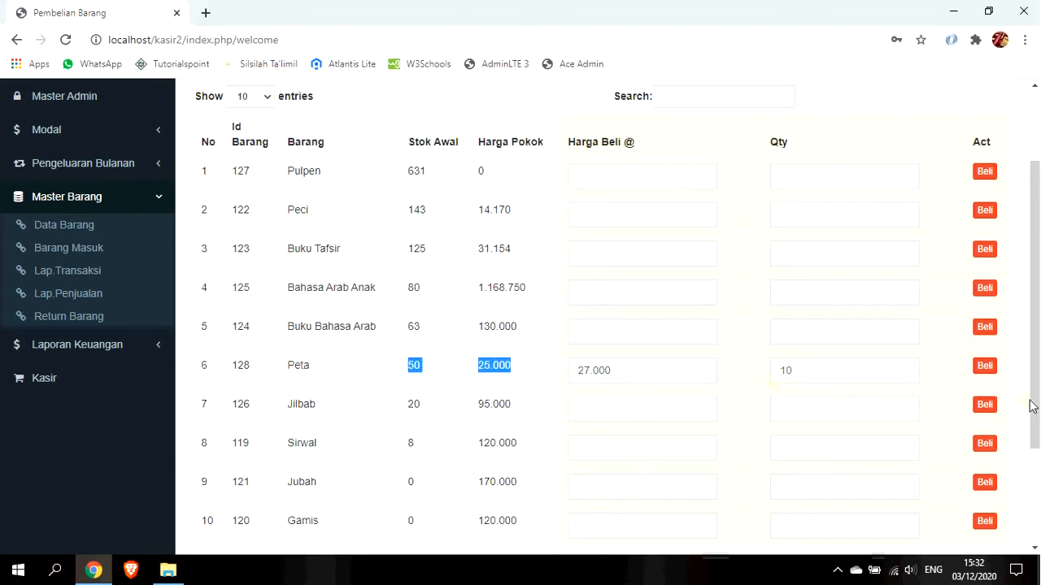
click(985, 366)
click(595, 126)
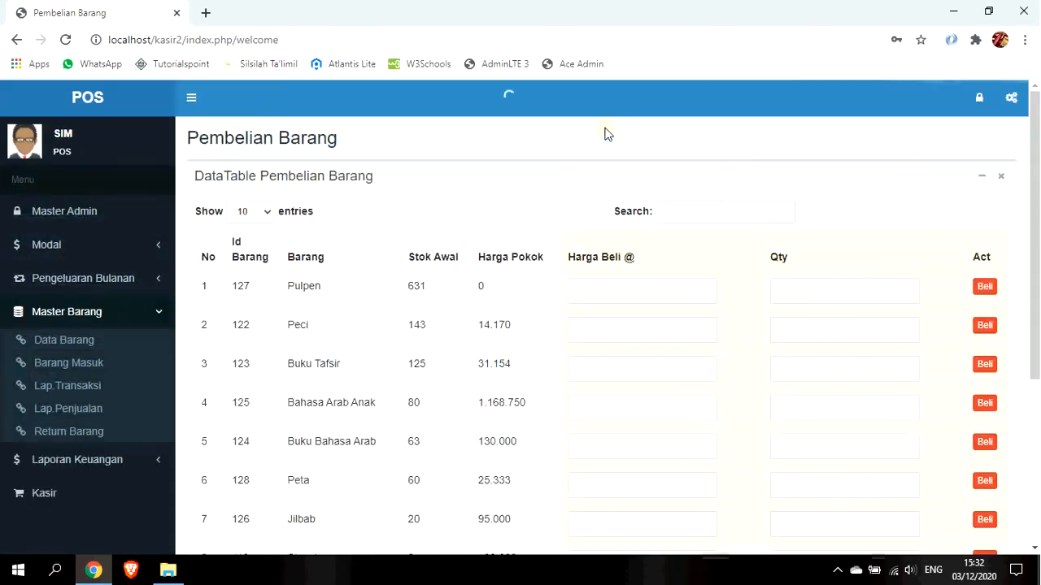
scroll(379, 295, down, 3)
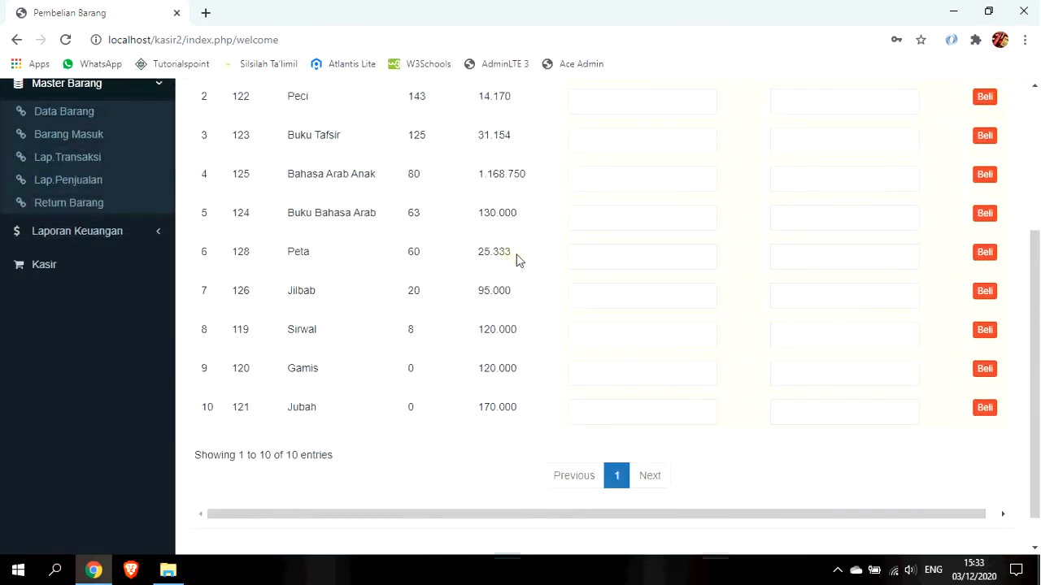
drag(515, 258, 481, 254)
scroll(494, 281, up, 1)
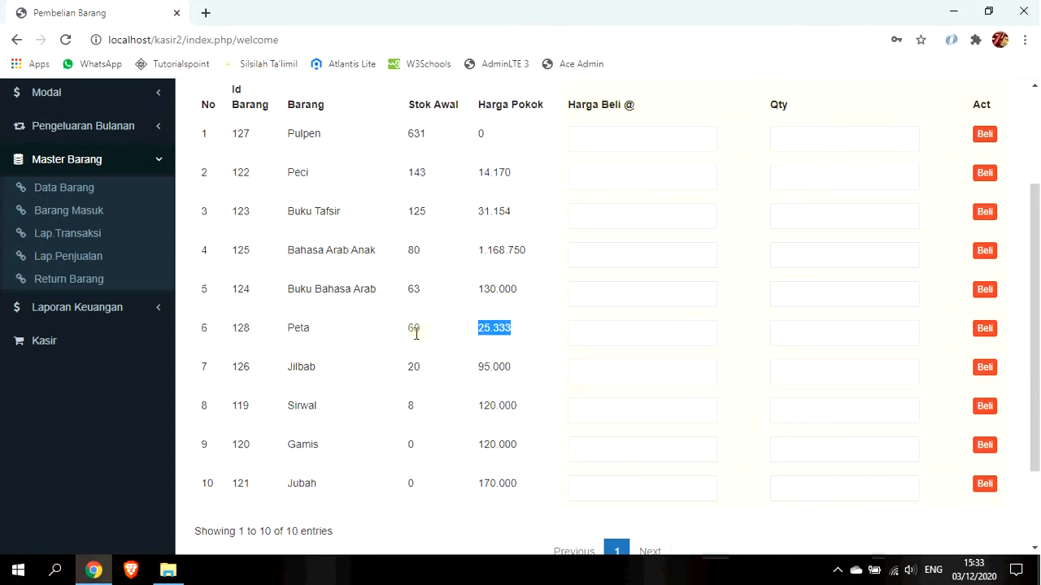
click(502, 340)
Check today's Peta entry of 60 received in Lap.Transaksi, then go to Lap.Penjualan.
click(102, 235)
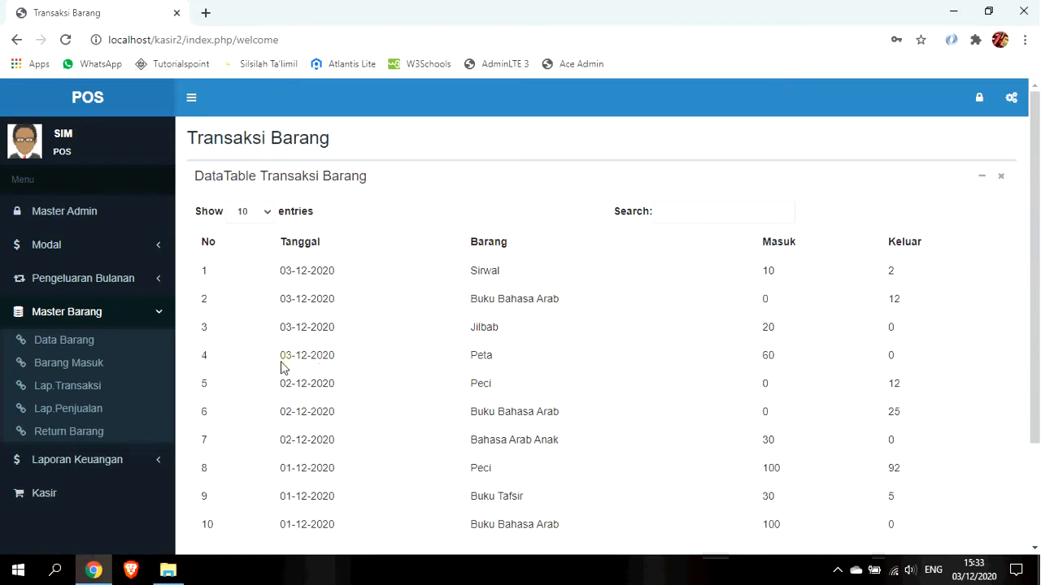
drag(279, 363, 338, 355)
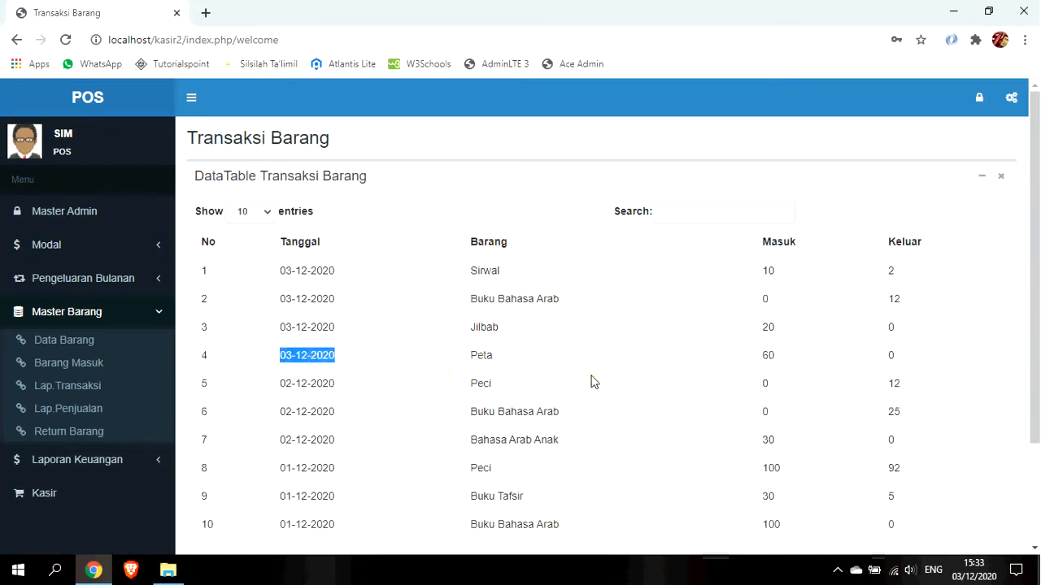
drag(783, 363, 762, 366)
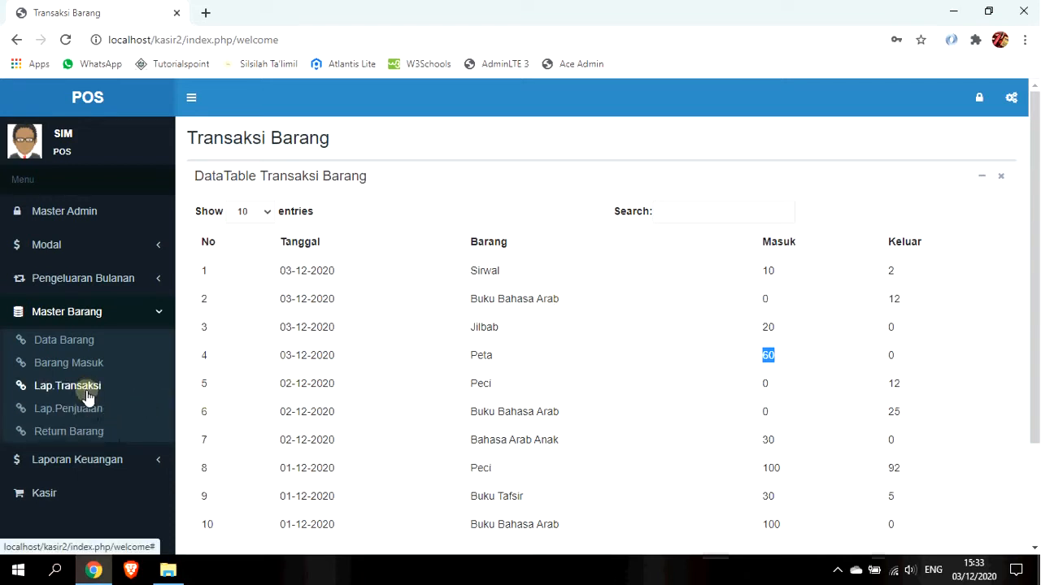
click(92, 413)
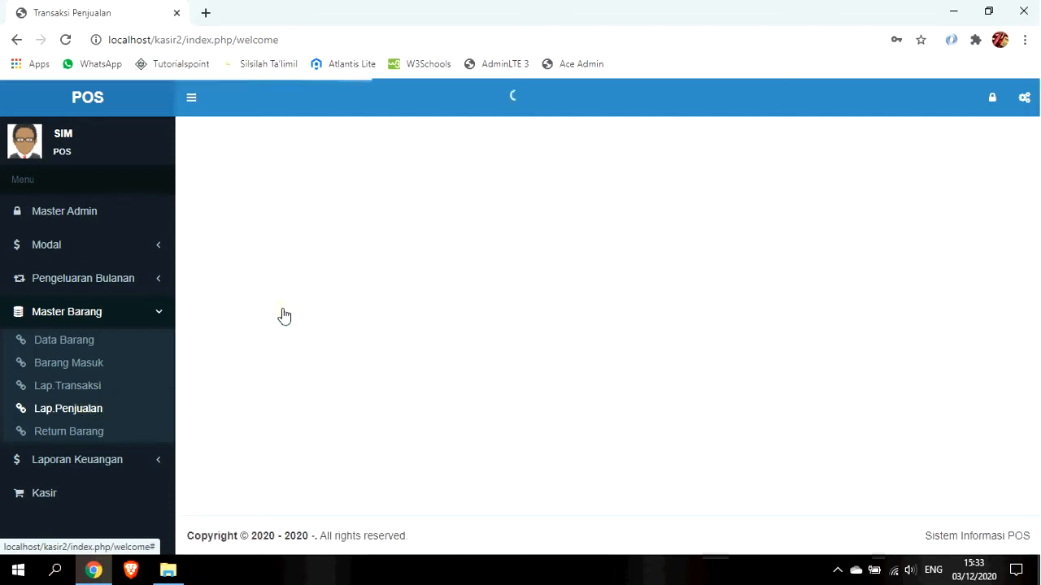
Start a new Kasir sale with the buyer's name, phone number and suggested packer name.
click(49, 493)
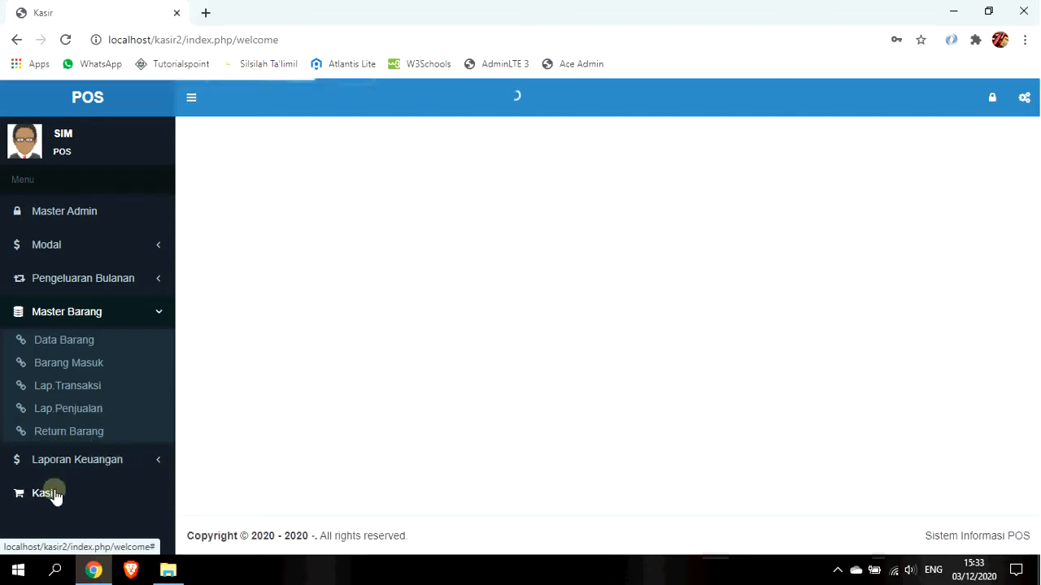
click(493, 215)
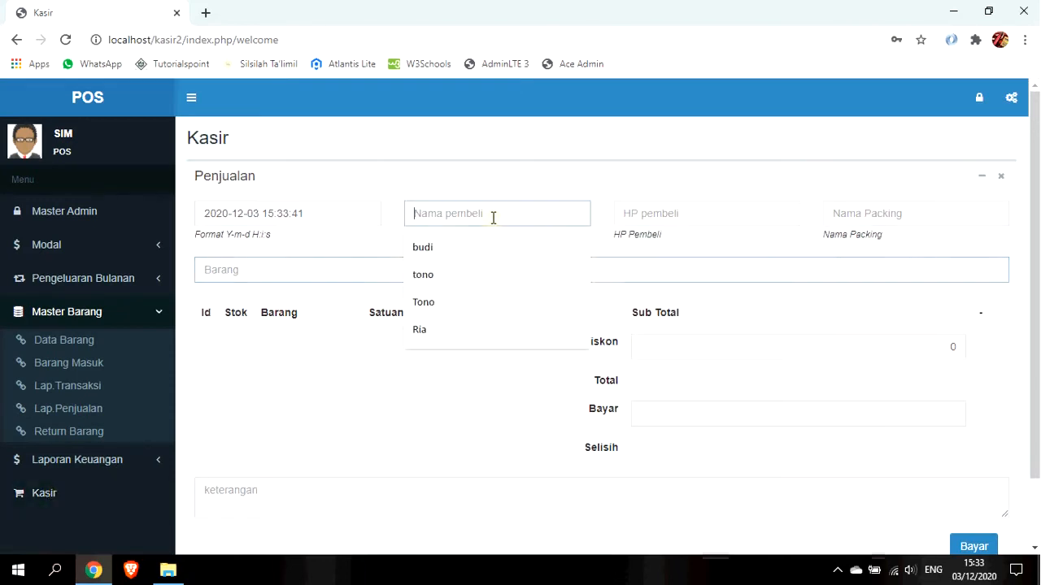
text(Fulan)
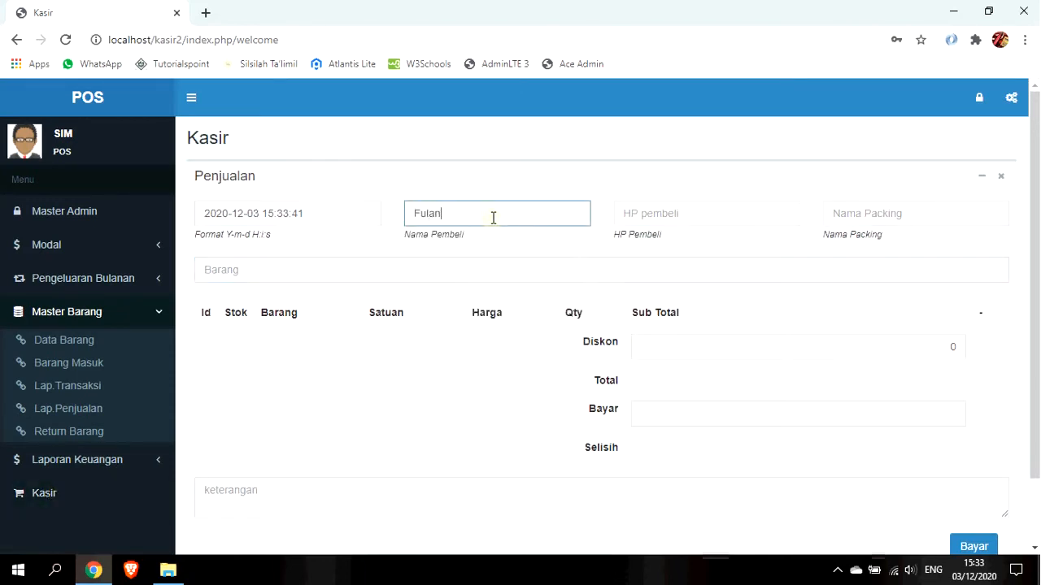
key(Tab)
text(0815)
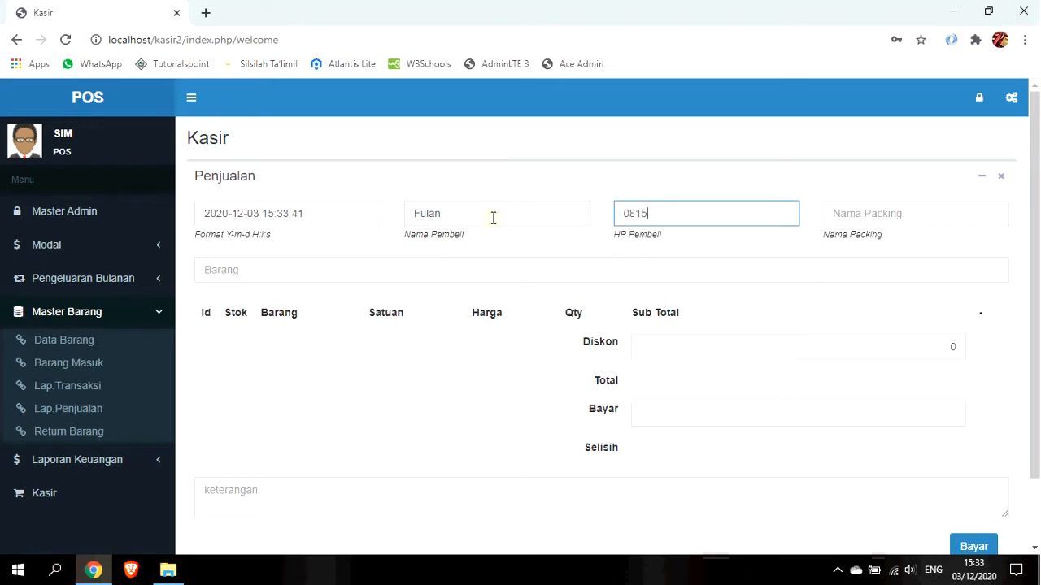
key(Tab)
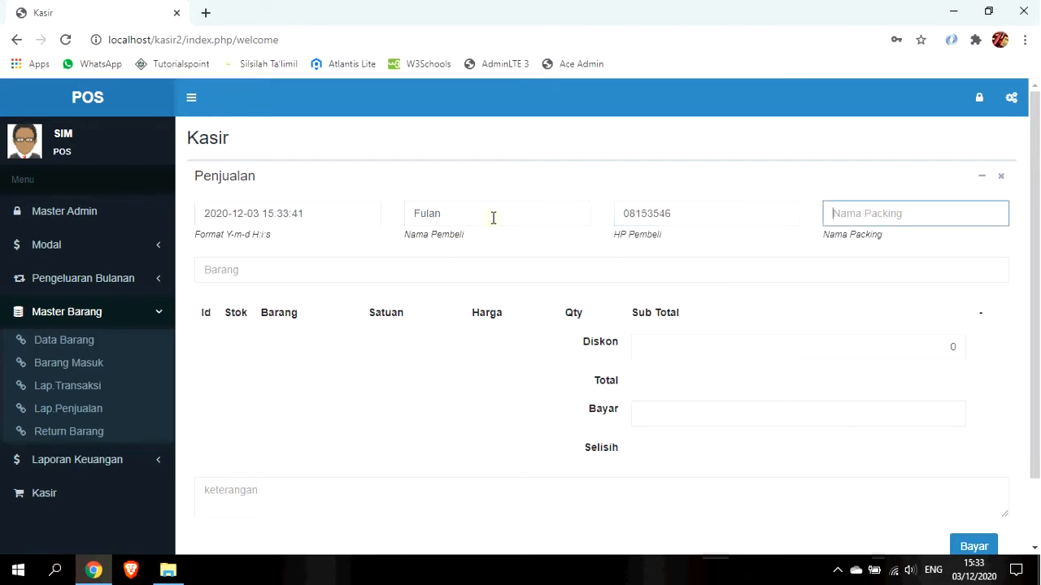
text(T)
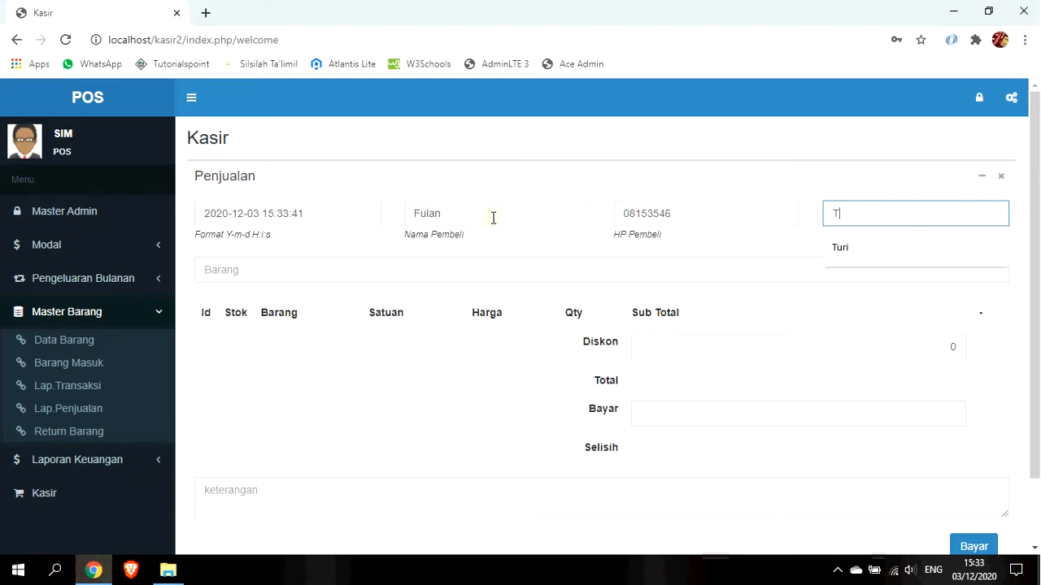
key(Down)
key(Return)
Look up the item Peta by typing 'pe' in Barang.
key(Tab)
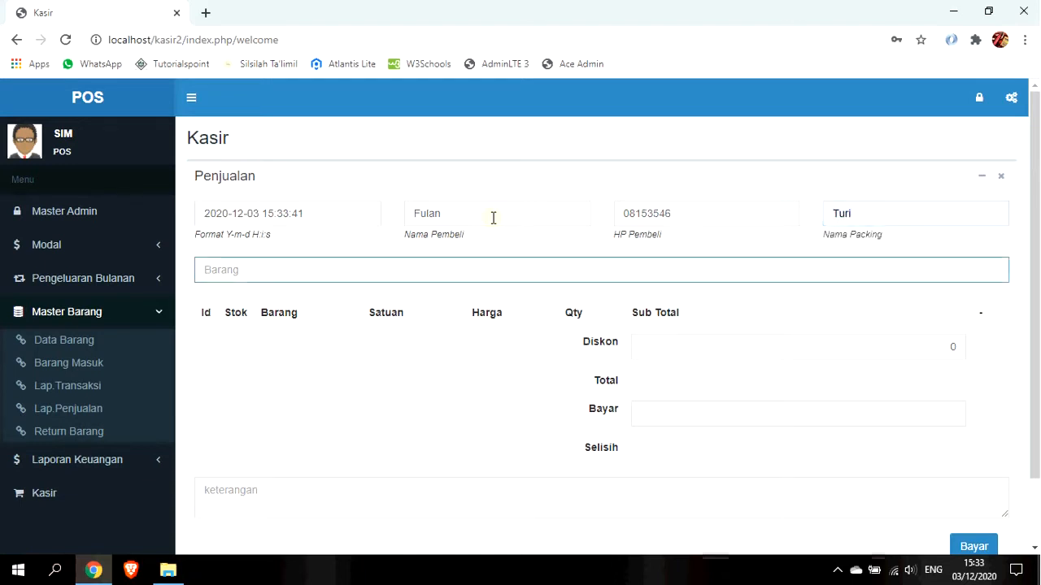
text(peta)
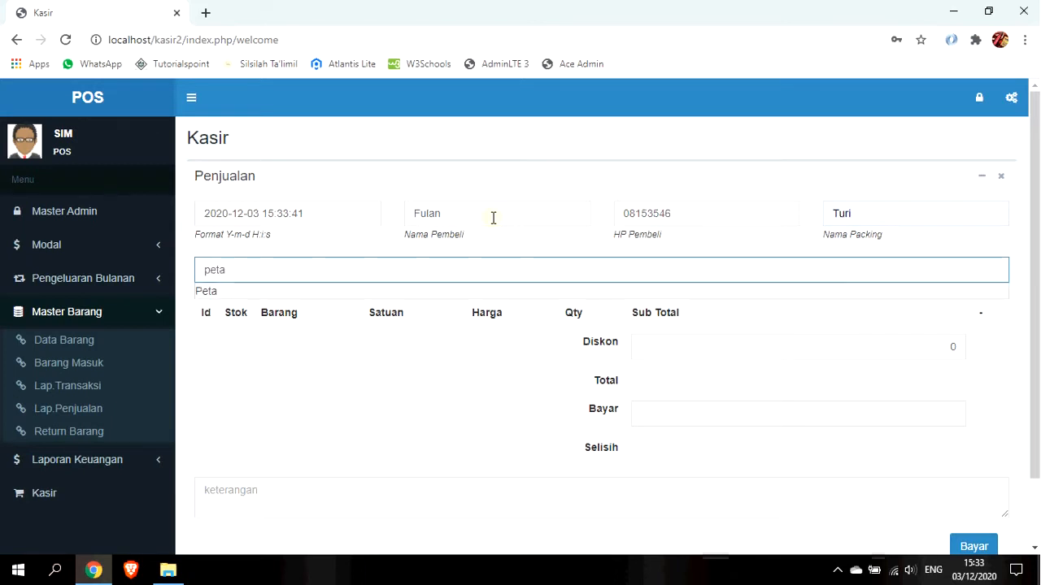
key(Down)
Add Peta to the sale and compare its Lusin (32.000) and Koli (30.000) prices.
click(255, 292)
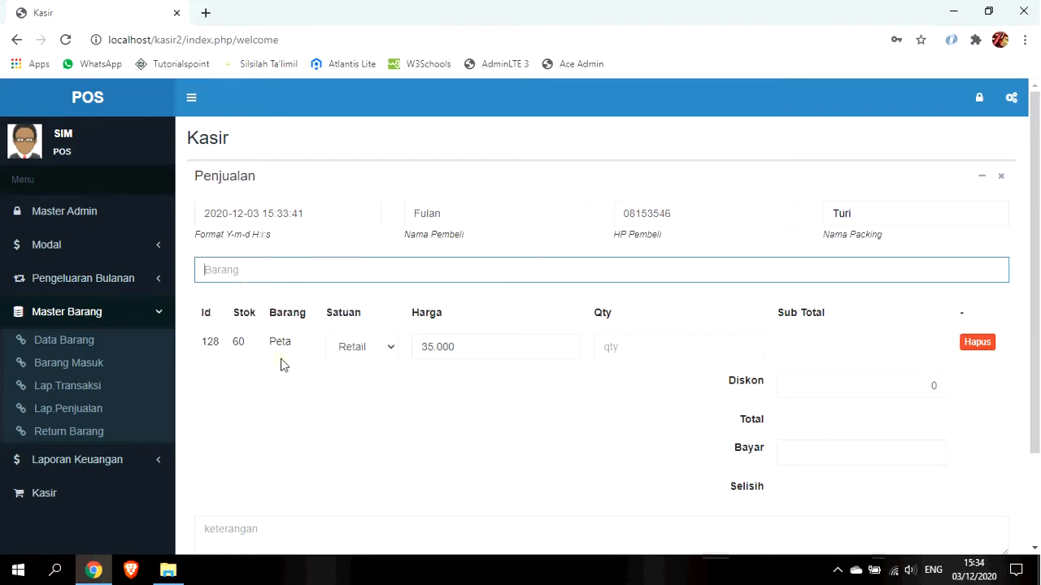
click(374, 348)
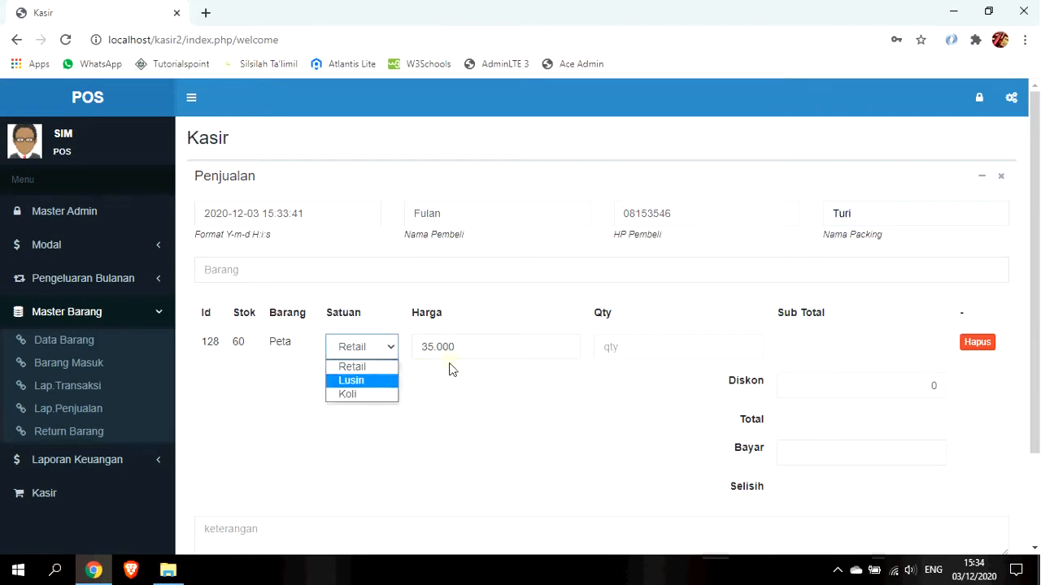
click(359, 386)
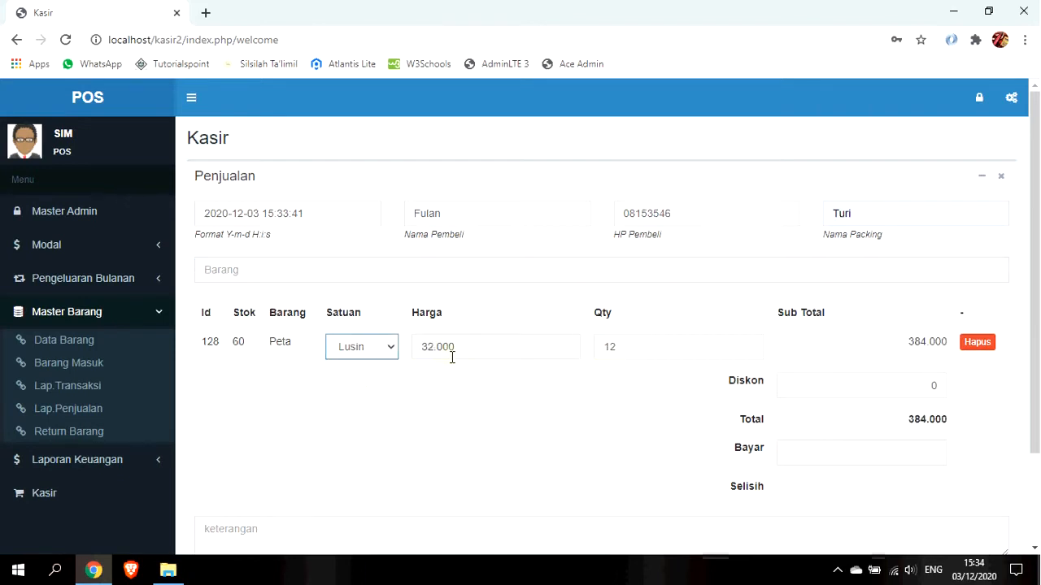
double_click(464, 350)
click(365, 352)
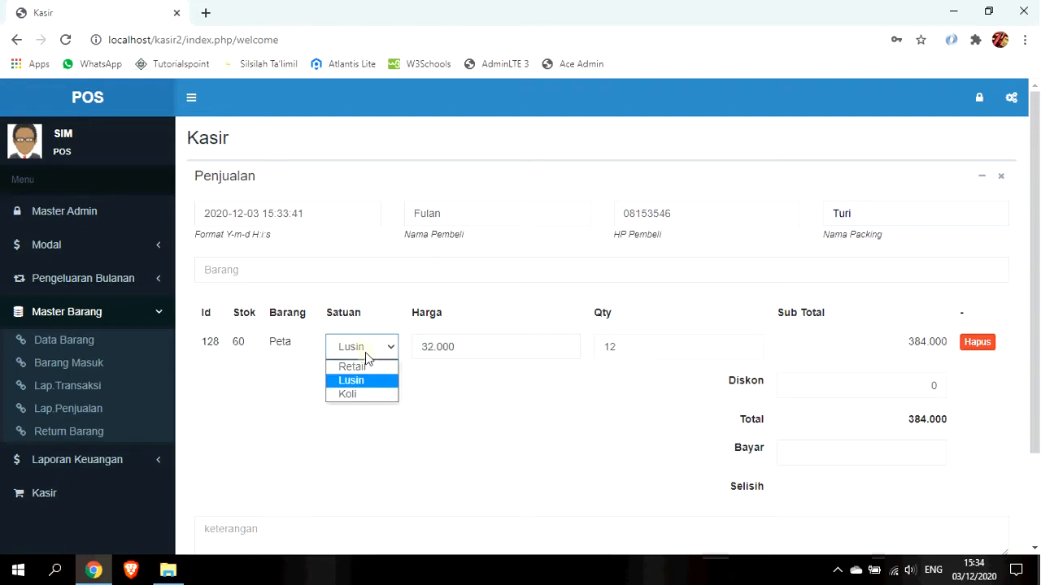
click(365, 395)
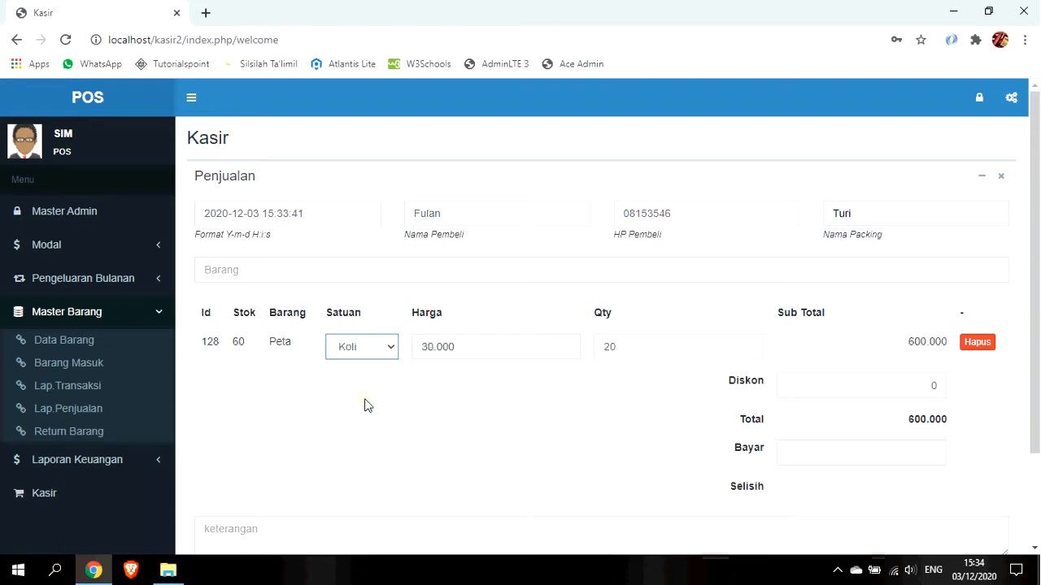
click(473, 348)
drag(474, 348, 415, 348)
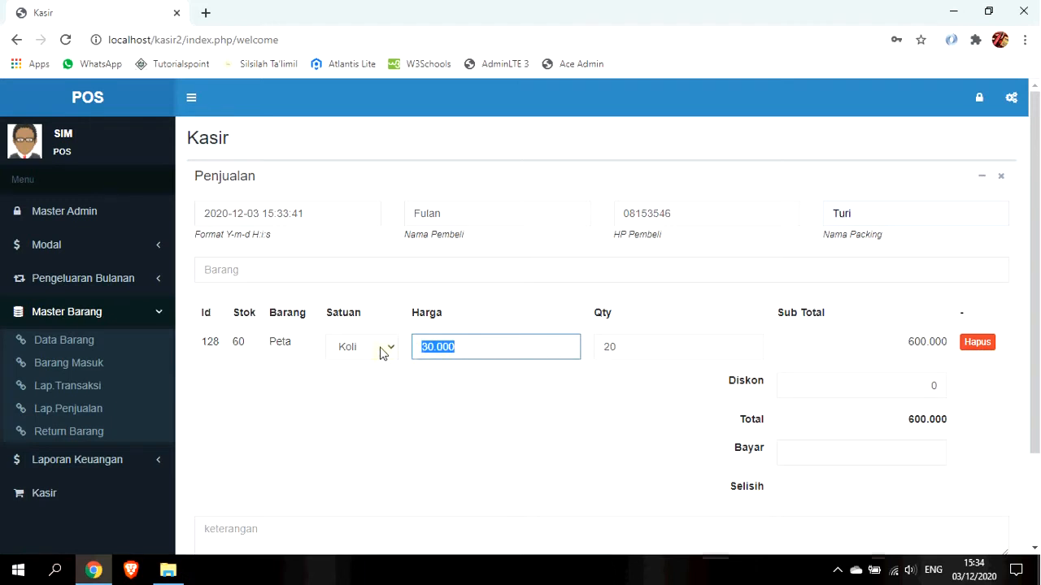
Settle Peta on Koli units with quantity 25, giving a 750.000 subtotal.
click(382, 351)
click(374, 381)
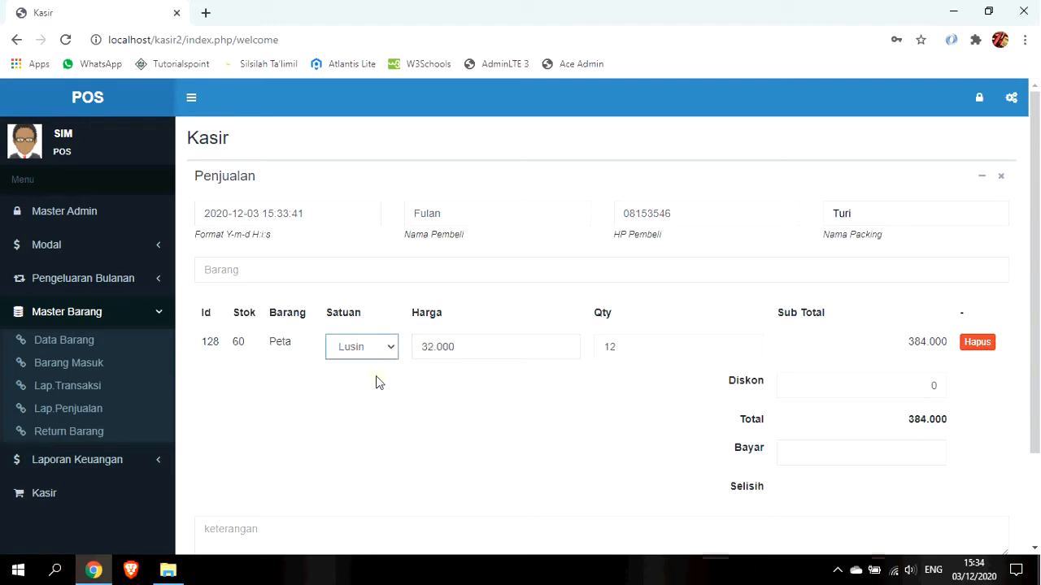
click(628, 347)
double_click(622, 351)
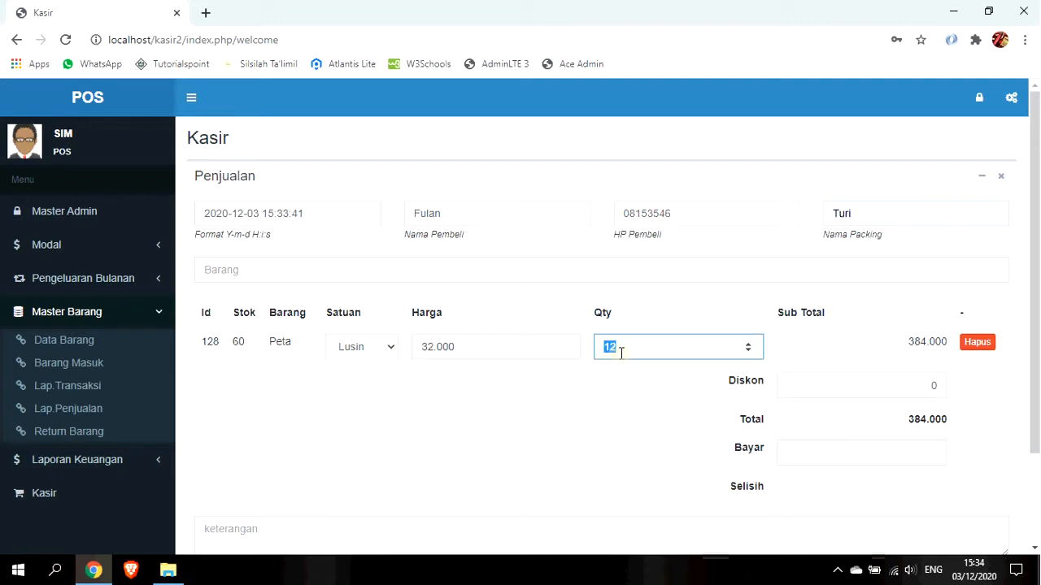
text(15)
click(379, 347)
click(370, 395)
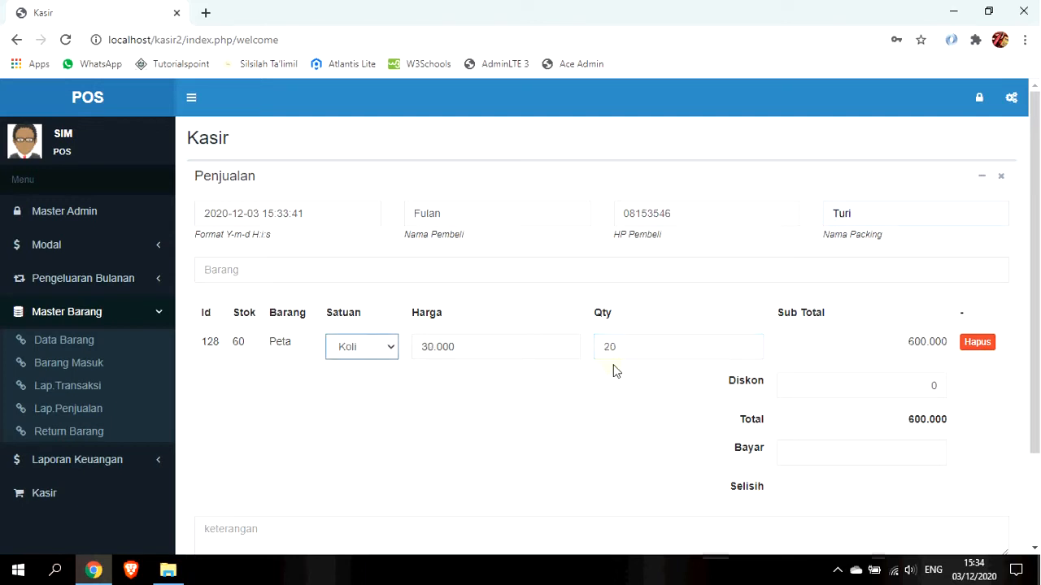
double_click(622, 349)
text(25)
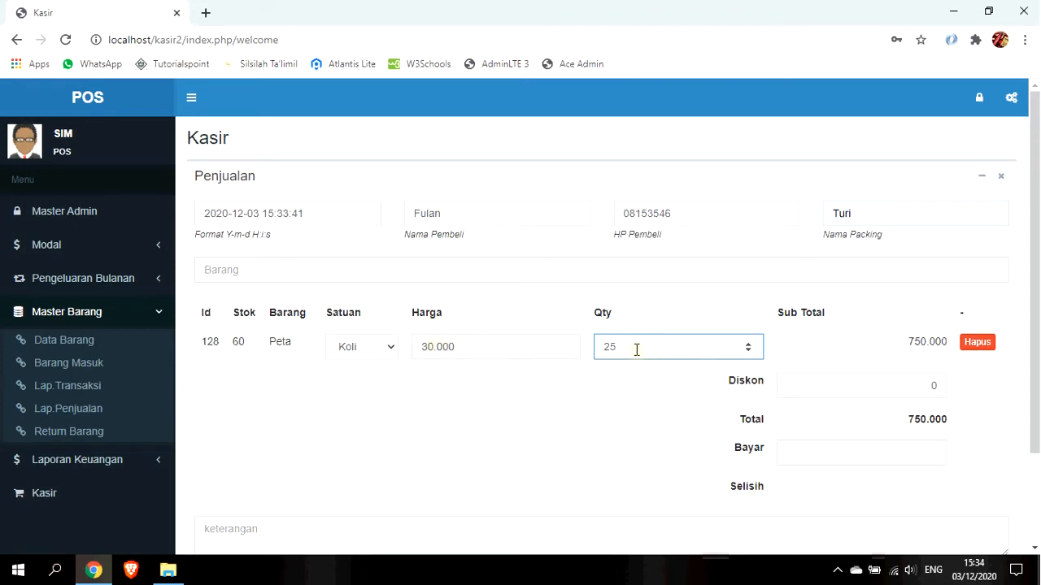
Search 'sirwa' and add Sirwal as 15 Lusin at 145.000, subtotal 2.175.000.
click(342, 271)
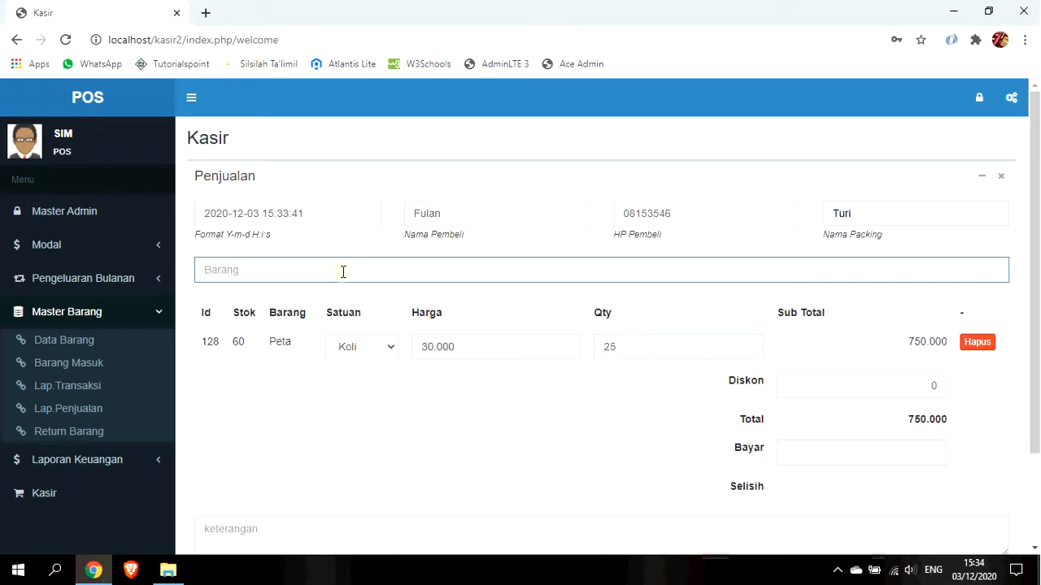
text(sirwa)
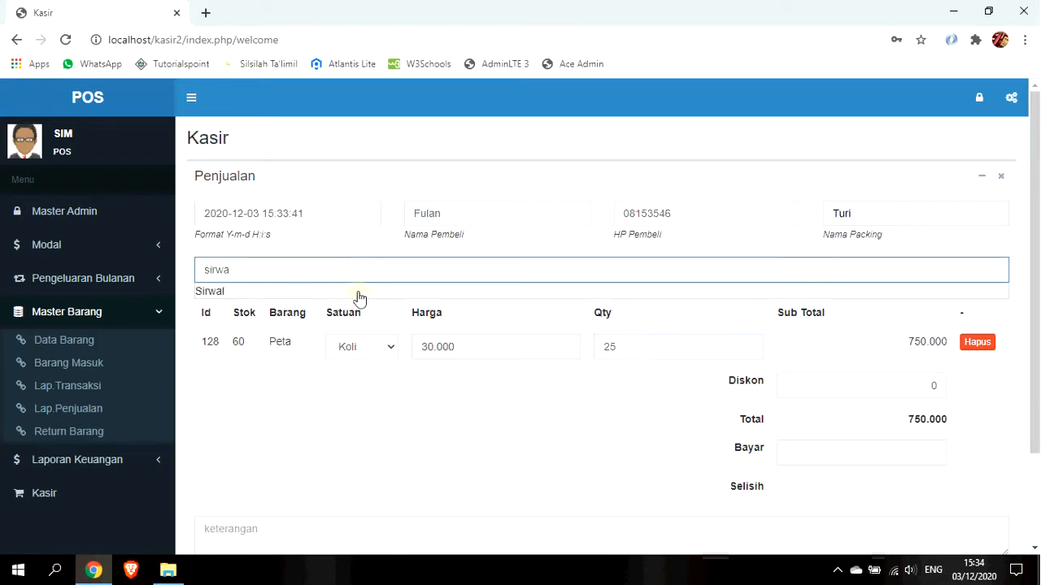
click(286, 294)
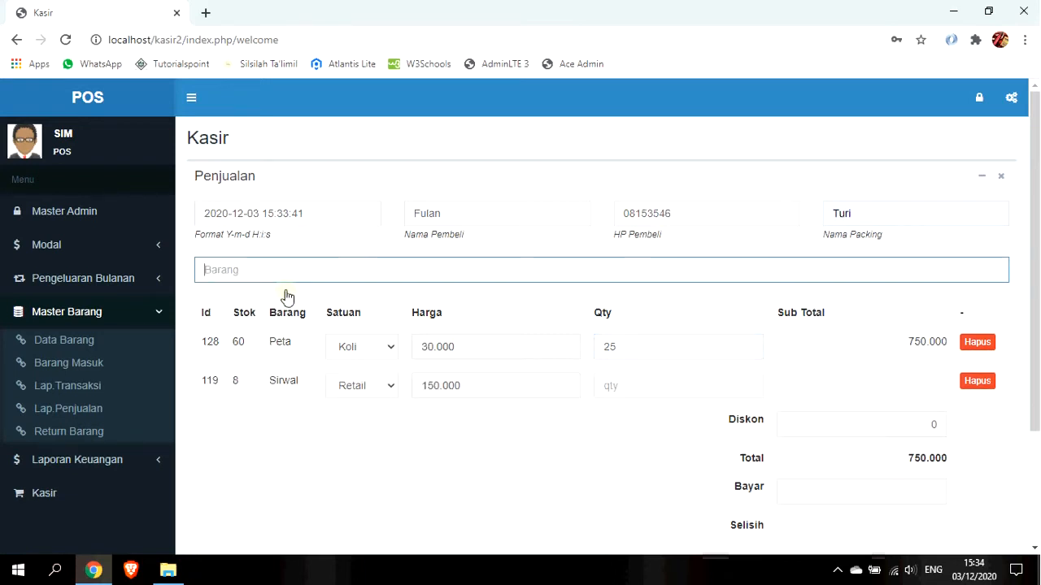
click(358, 388)
click(366, 419)
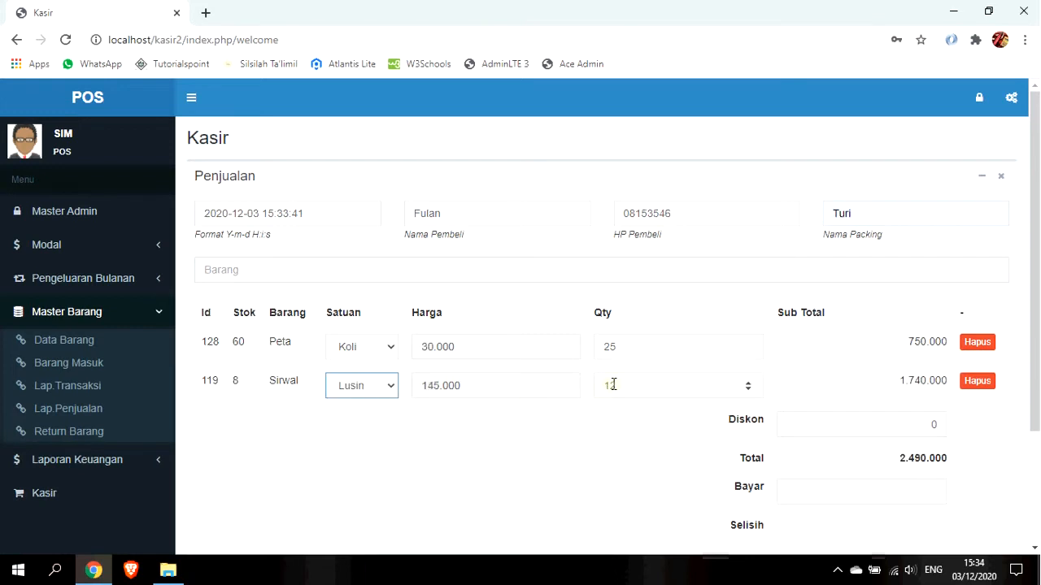
drag(629, 383, 587, 379)
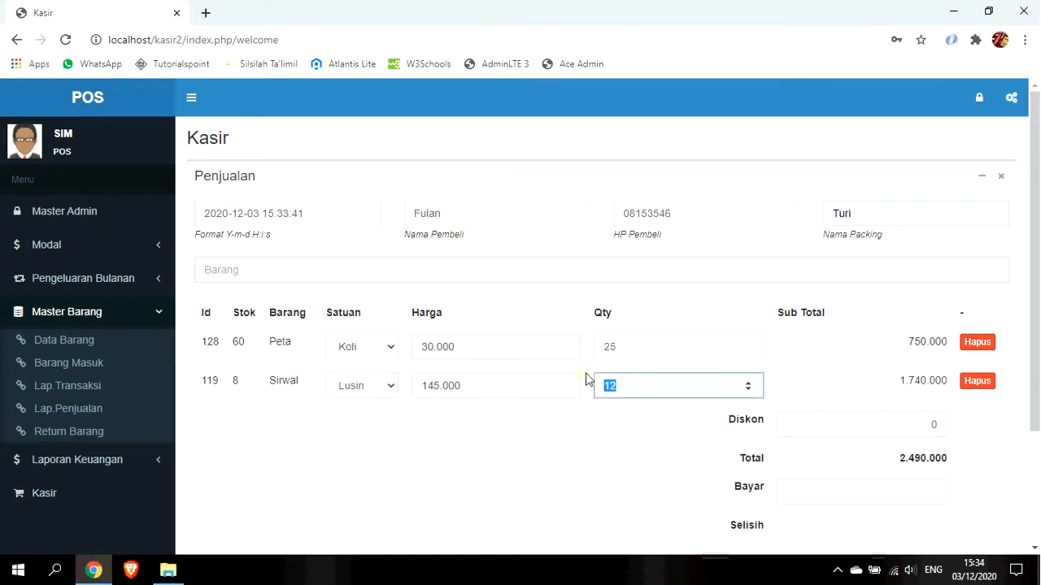
text(15)
scroll(794, 417, down, 1)
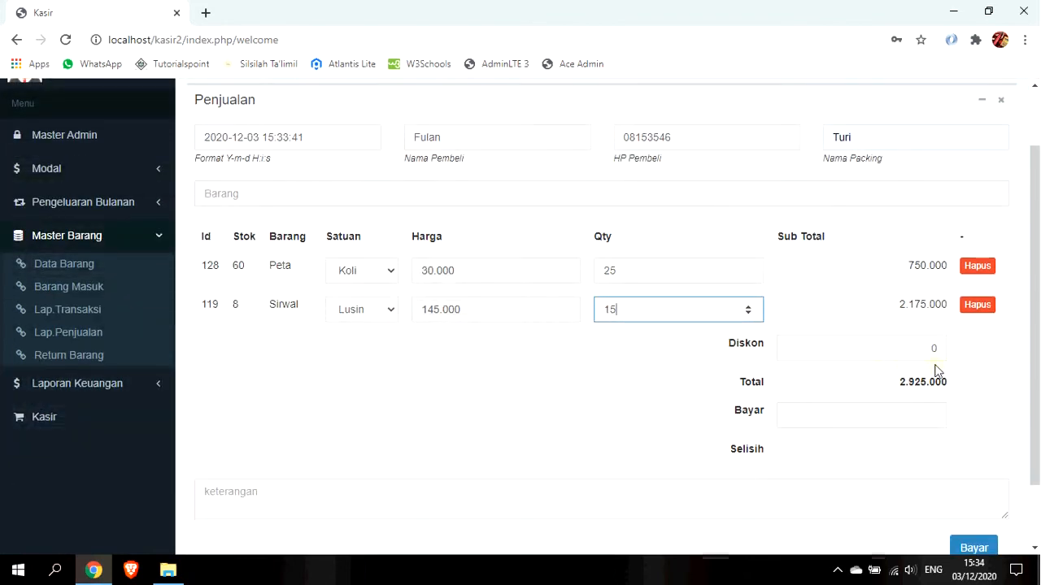
Enter a 25.000 discount and 3.000.000 paid, leaving 100.000 change.
click(935, 350)
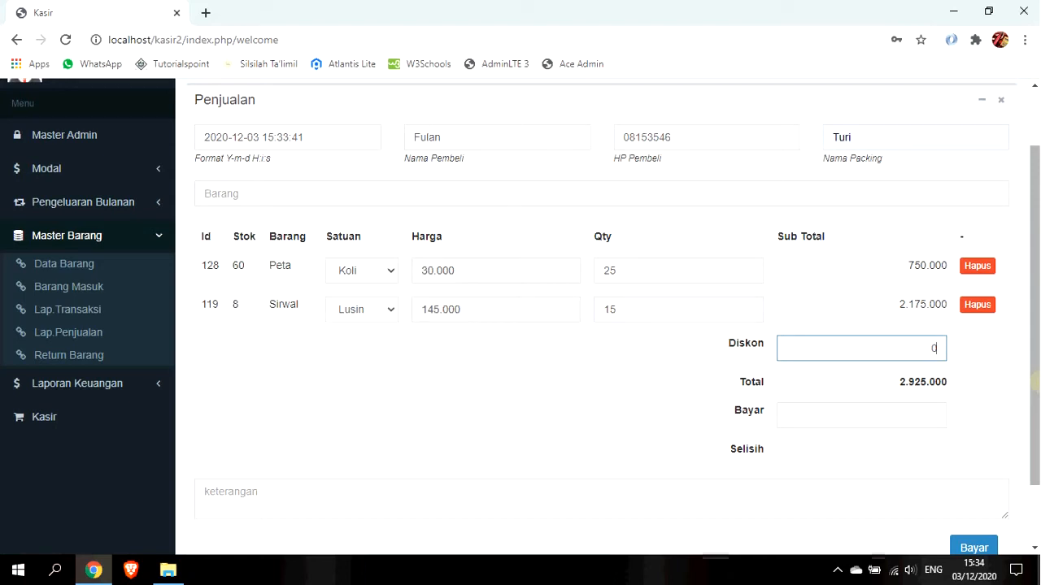
text(.250)
text(00)
click(920, 414)
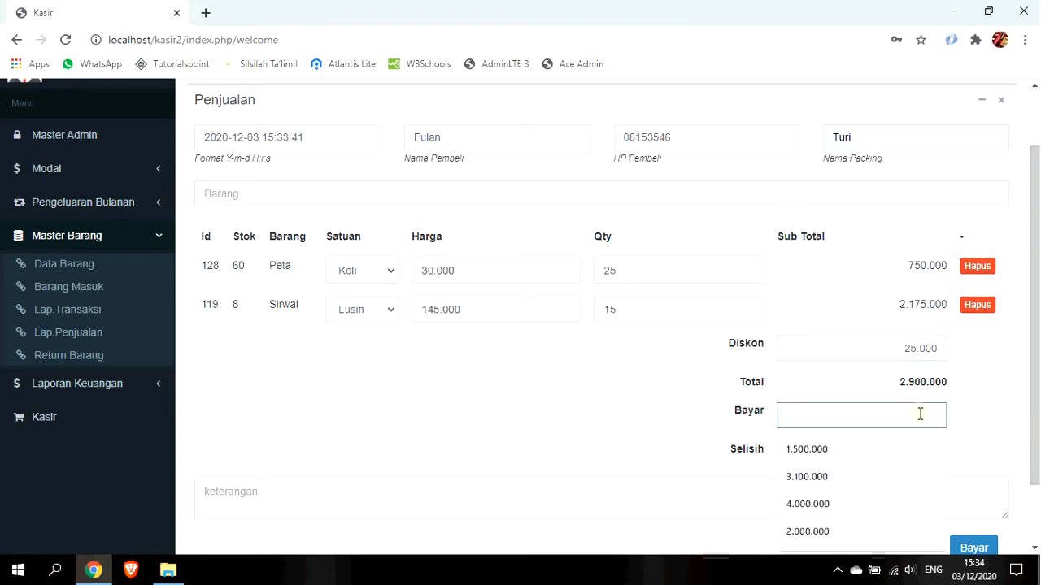
text(3.000.0)
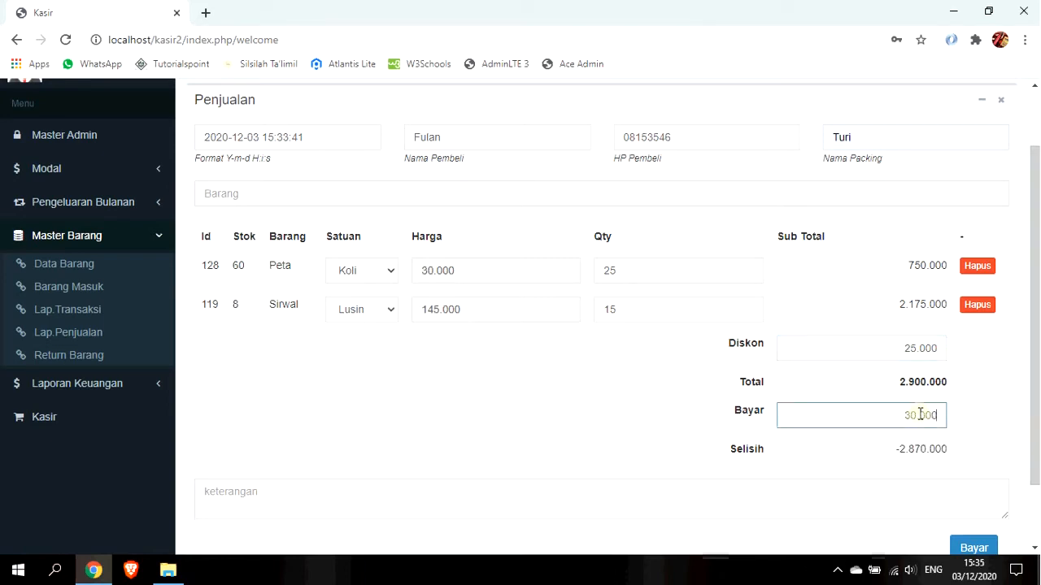
text(00)
Add the note 'member lama' and submit the sale with Bayar.
click(896, 495)
text(member lama)
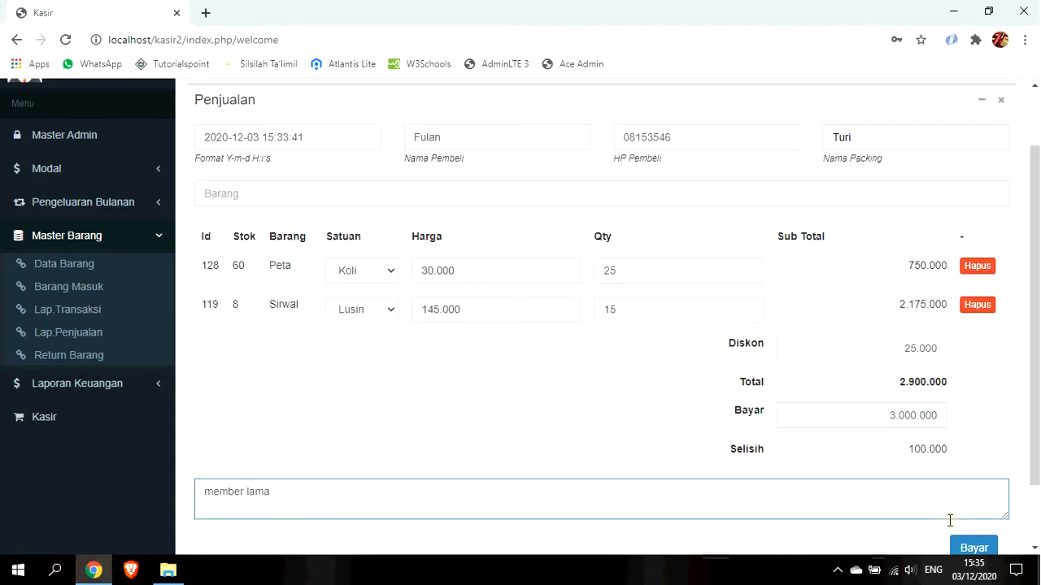
scroll(950, 520, down, 2)
click(974, 475)
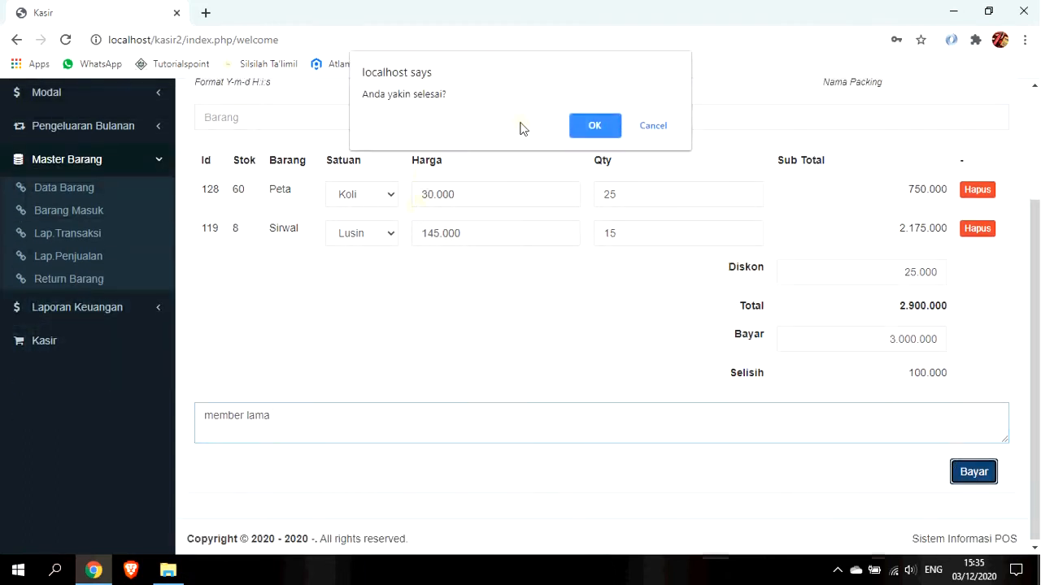
Confirm the finished sale, zoom into and scroll the receipt preview, then cancel printing.
click(586, 131)
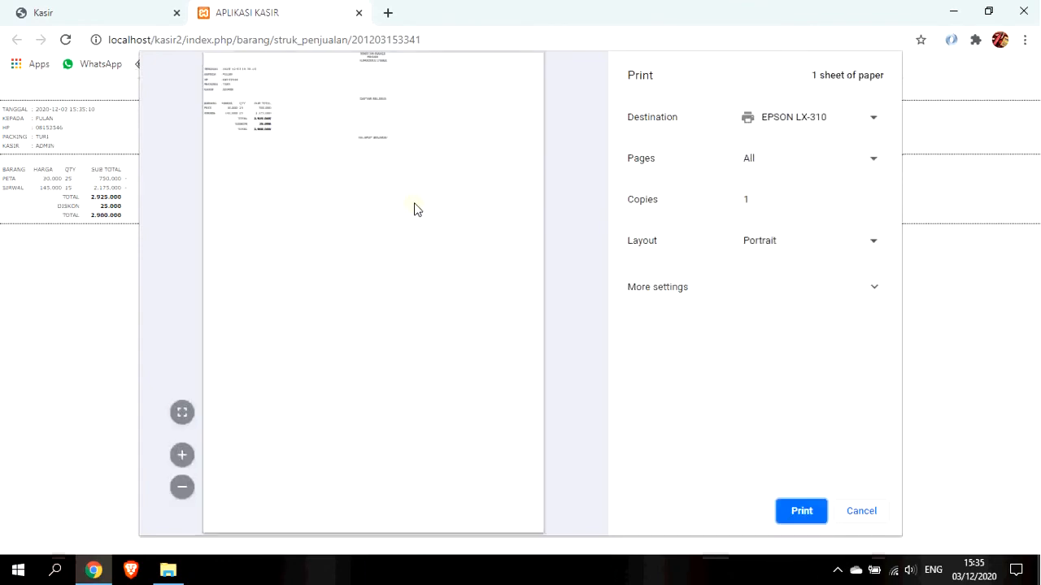
click(182, 454)
click(183, 455)
click(182, 455)
click(183, 456)
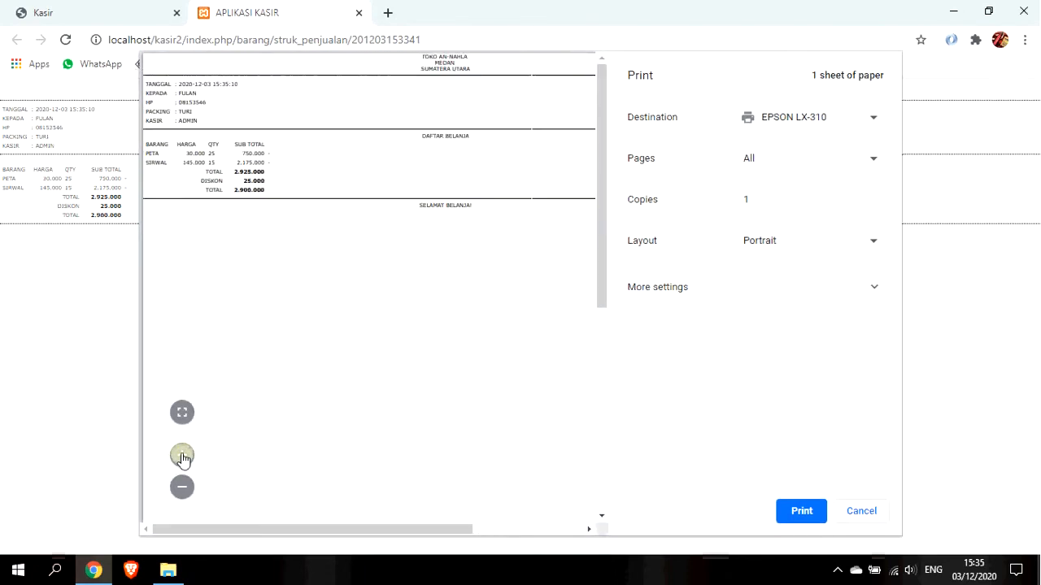
click(182, 456)
click(182, 456)
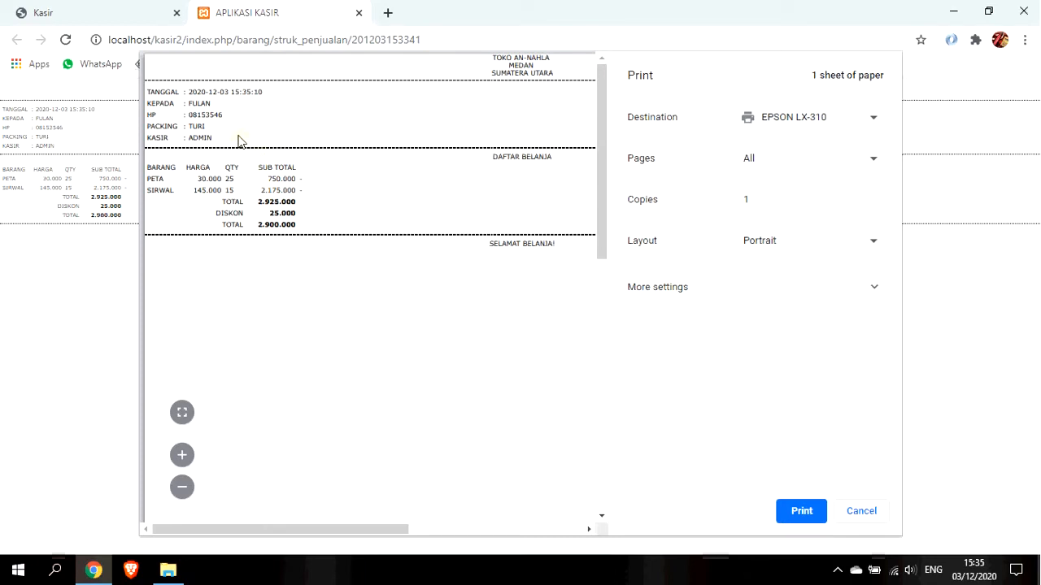
scroll(571, 156, down, 2)
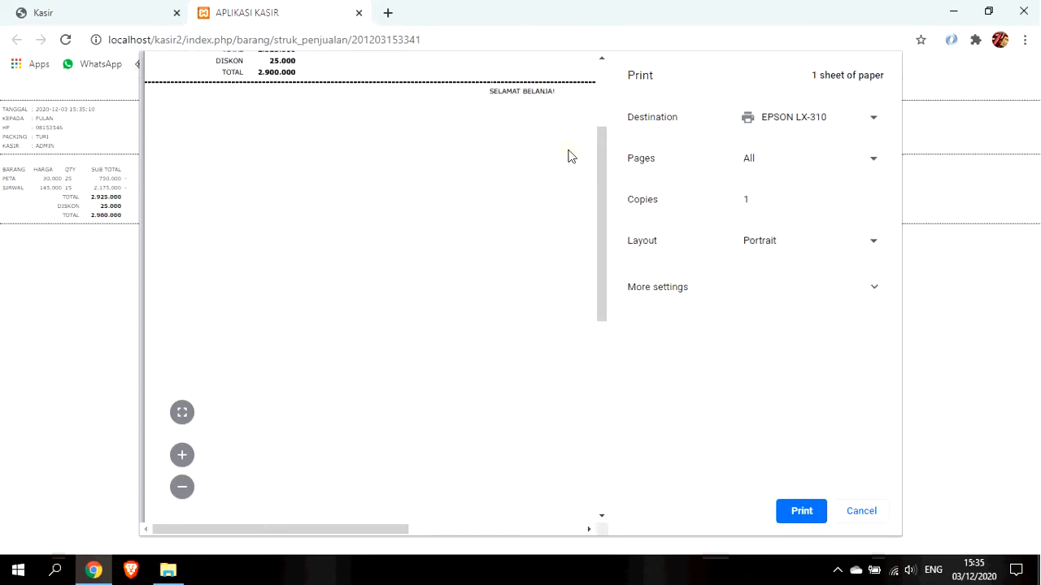
click(861, 510)
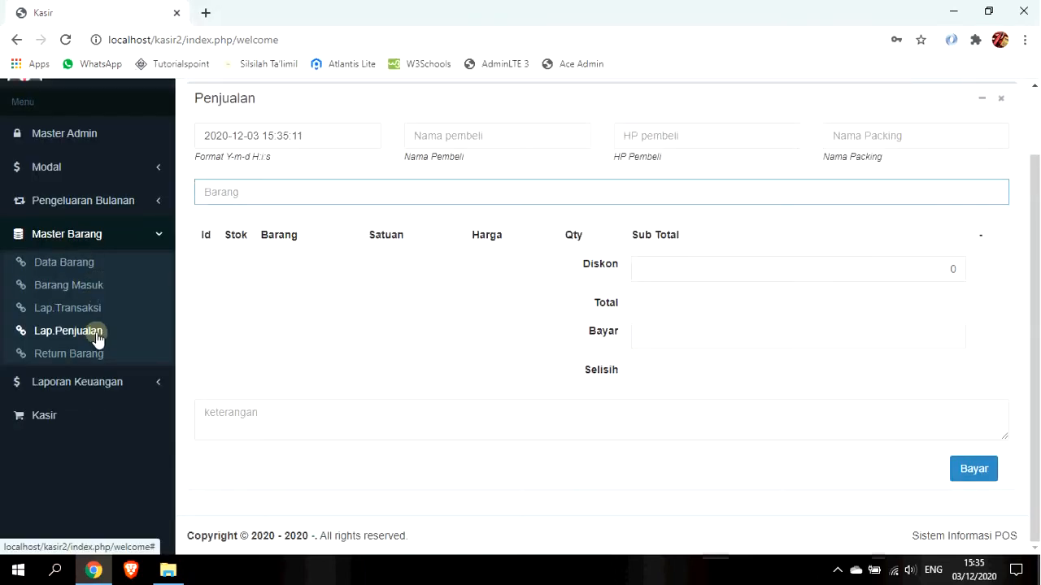
Open Lap.Penjualan and check the newest sale's 2.925.000 subtotal and 25.000 discount.
click(69, 331)
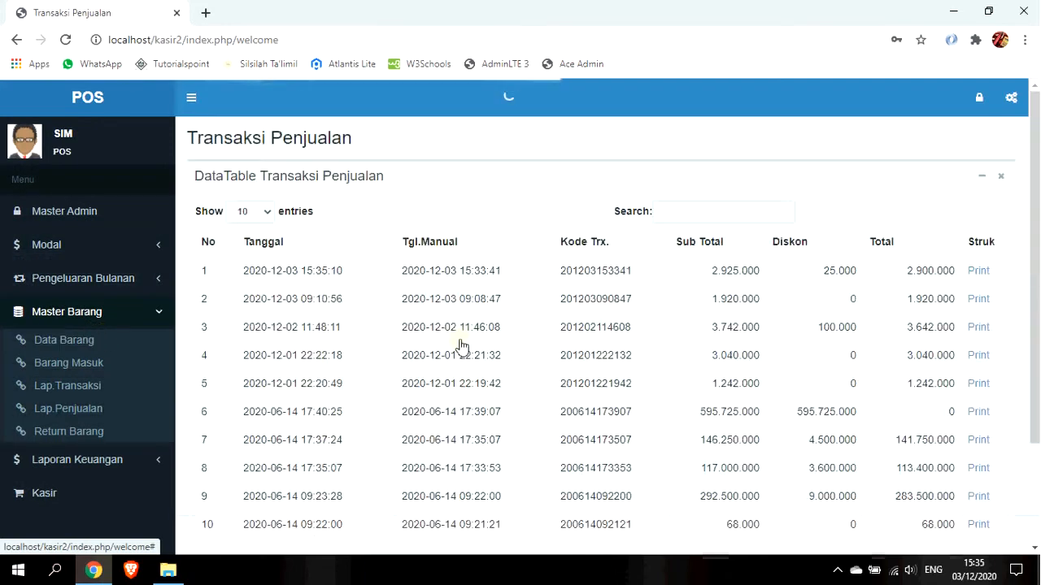
drag(250, 271, 438, 278)
drag(709, 274, 837, 273)
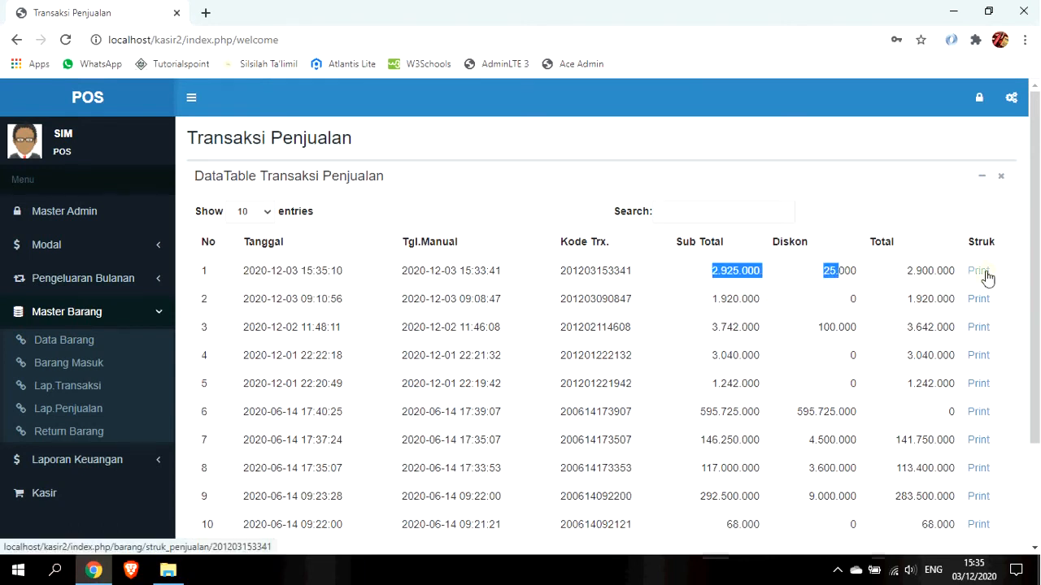
Preview a reprint of that sale's receipt, cancel it, and expand Laporan Keuangan.
click(983, 273)
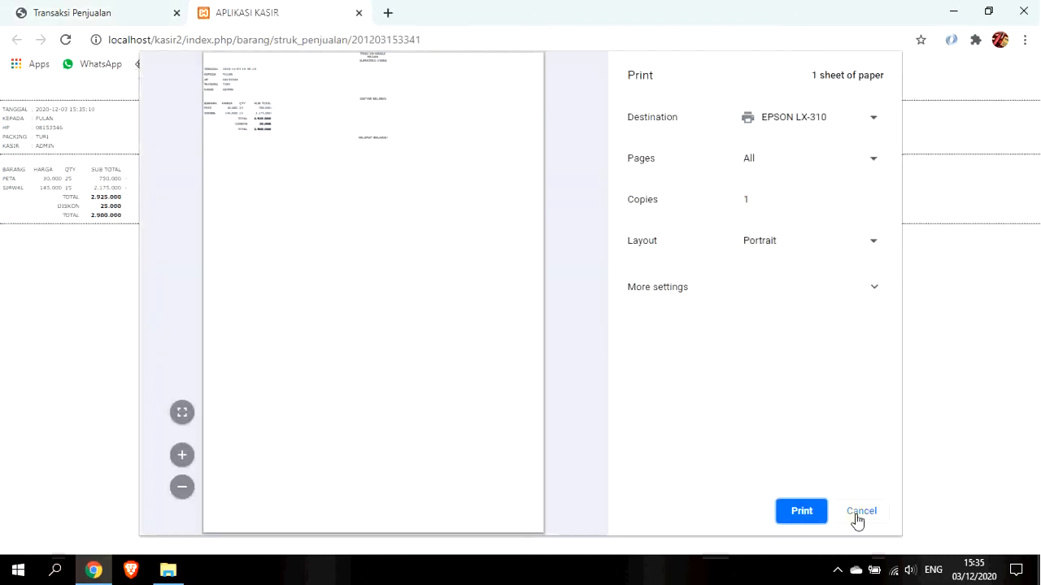
click(861, 510)
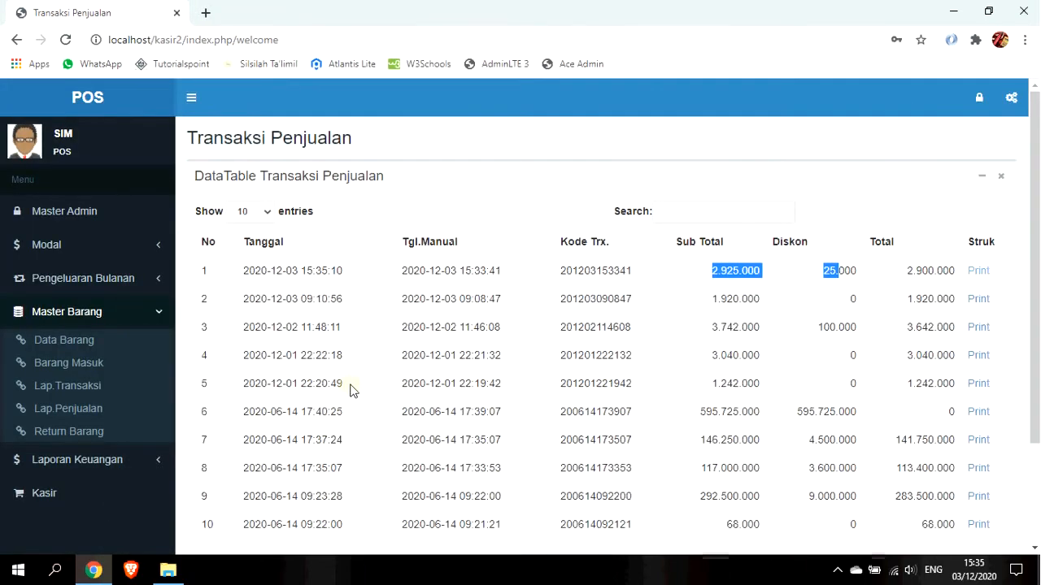
scroll(325, 326, down, 1)
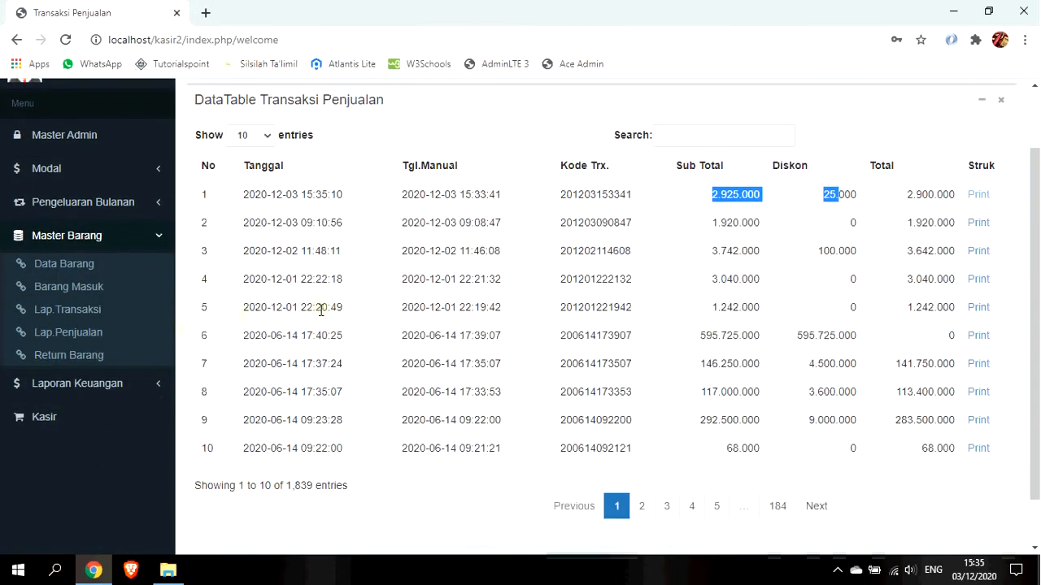
click(97, 382)
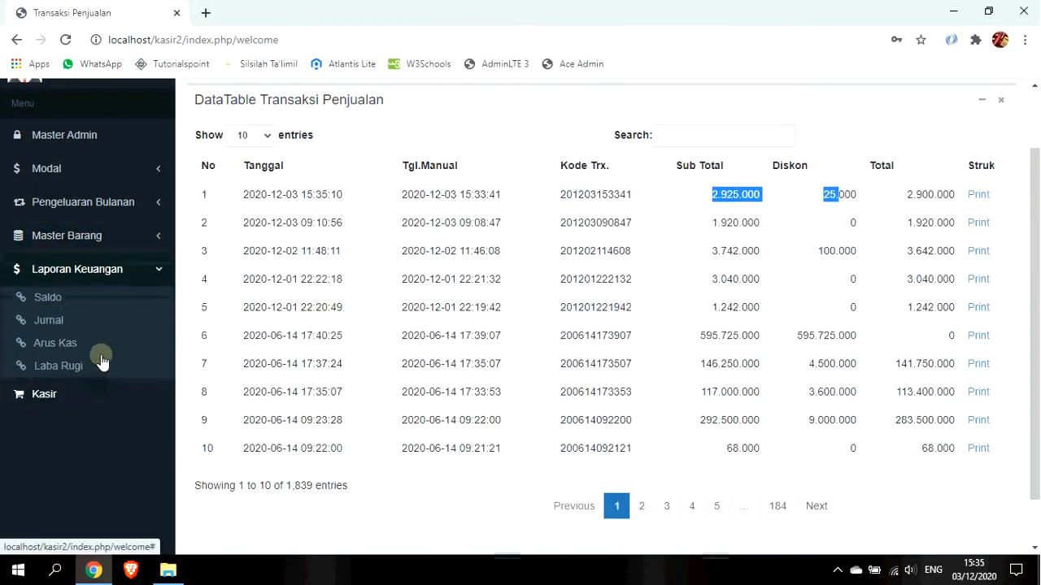
Open Saldo and review the Pembelian, Return, Diskon and Koreksi rows and the 1.147.278.898 balance.
click(91, 300)
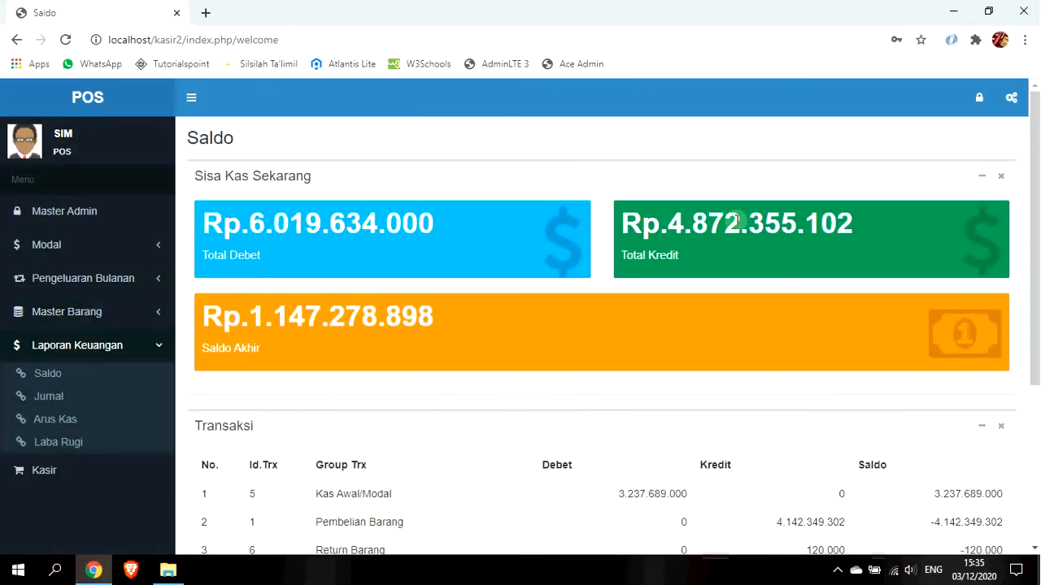
scroll(435, 367, down, 3)
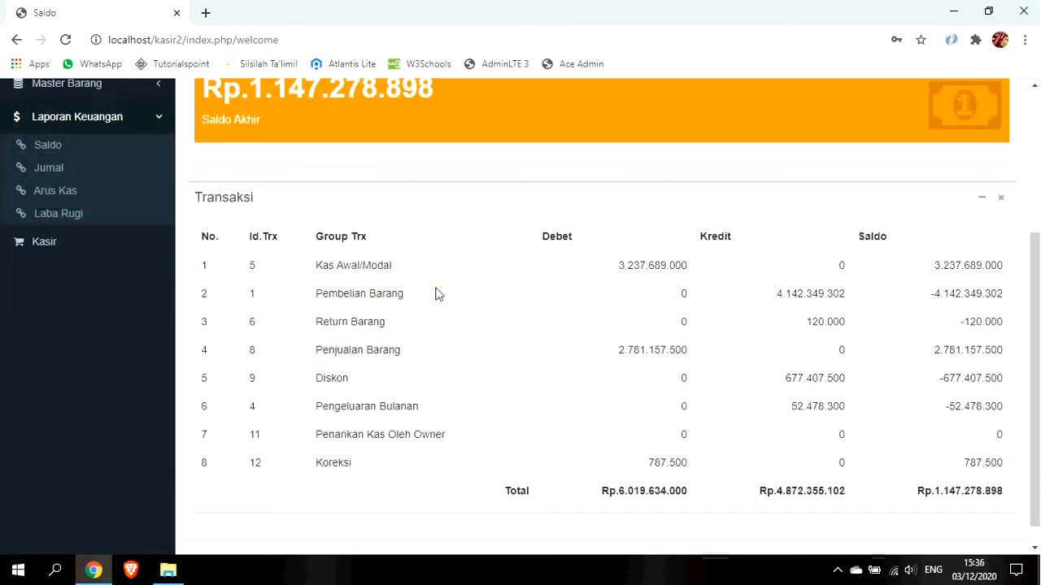
drag(322, 267, 396, 297)
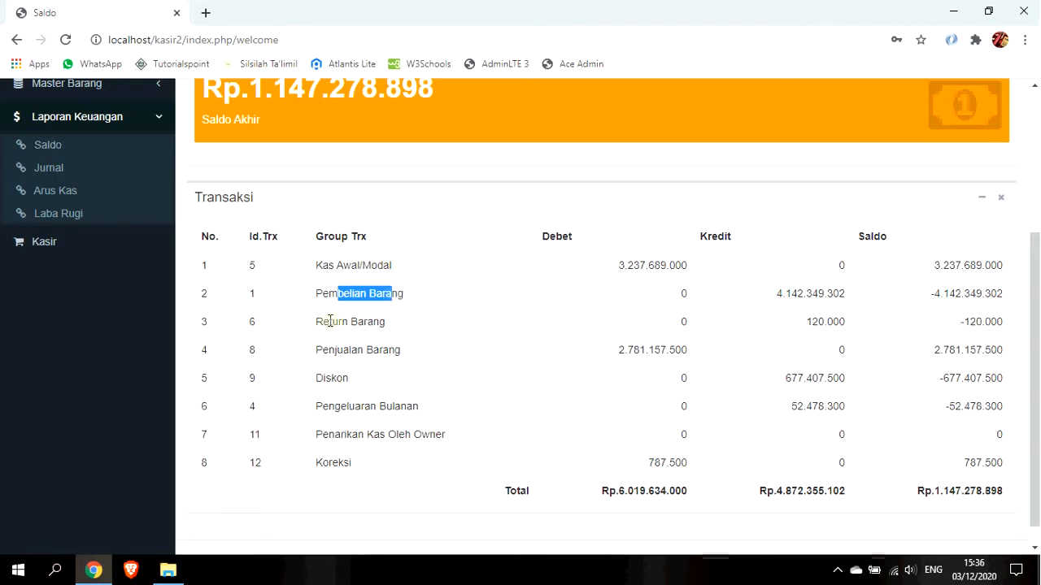
drag(329, 322, 398, 327)
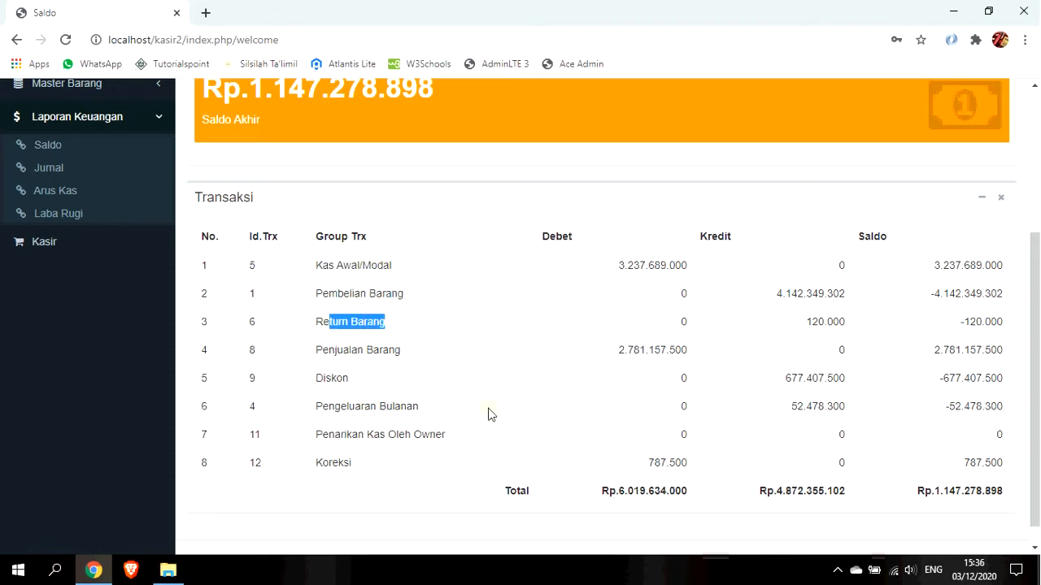
drag(327, 379, 349, 379)
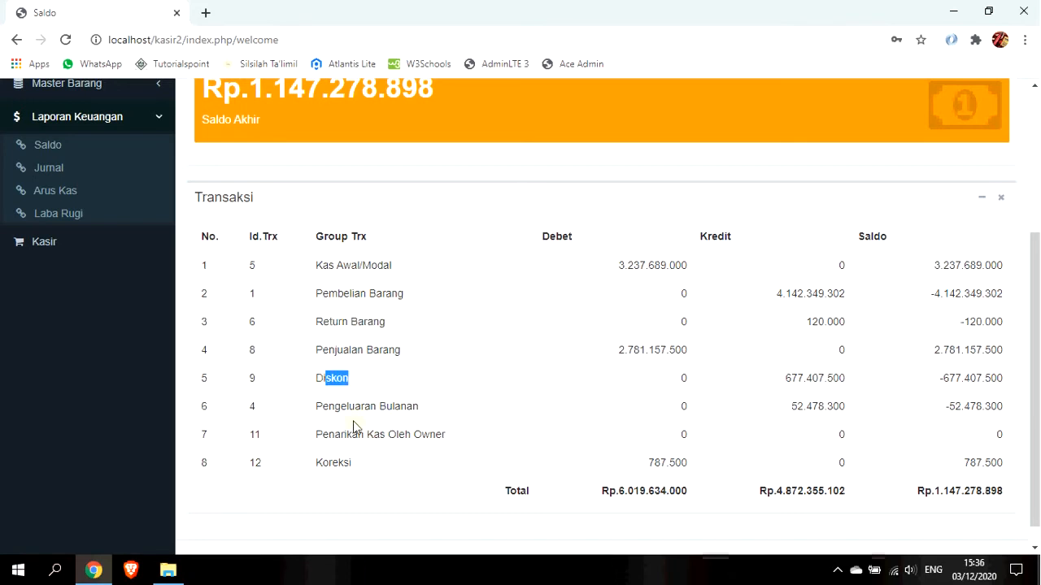
drag(332, 463, 379, 469)
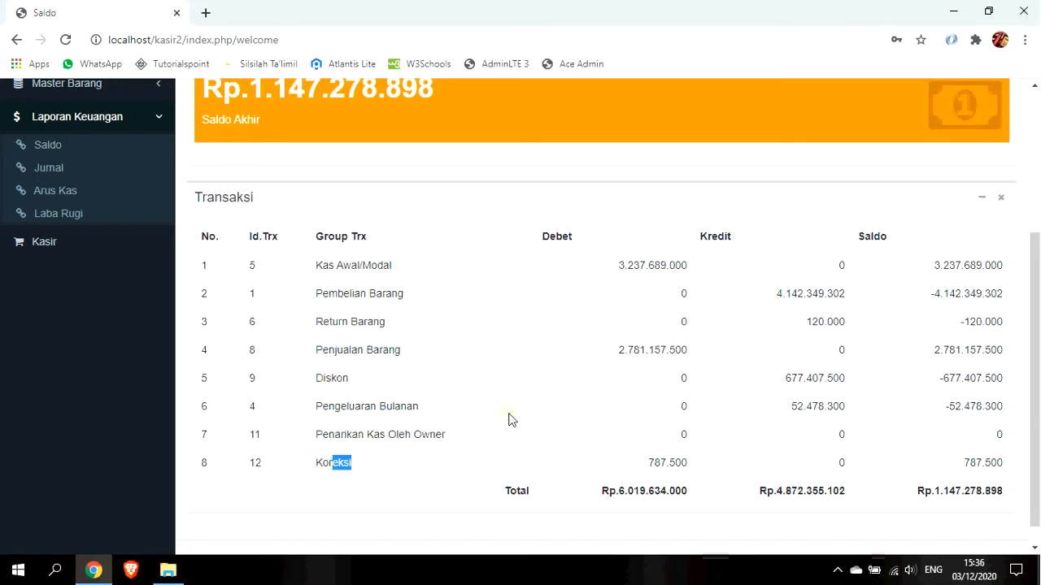
scroll(508, 419, up, 2)
scroll(954, 499, down, 3)
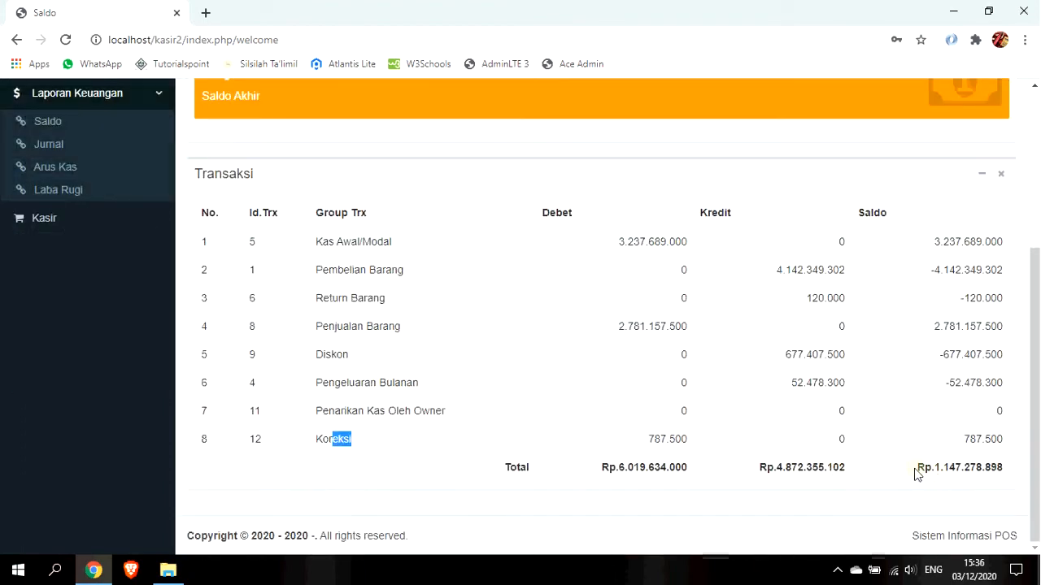
drag(917, 470, 995, 470)
scroll(480, 282, up, 1)
scroll(480, 282, up, 2)
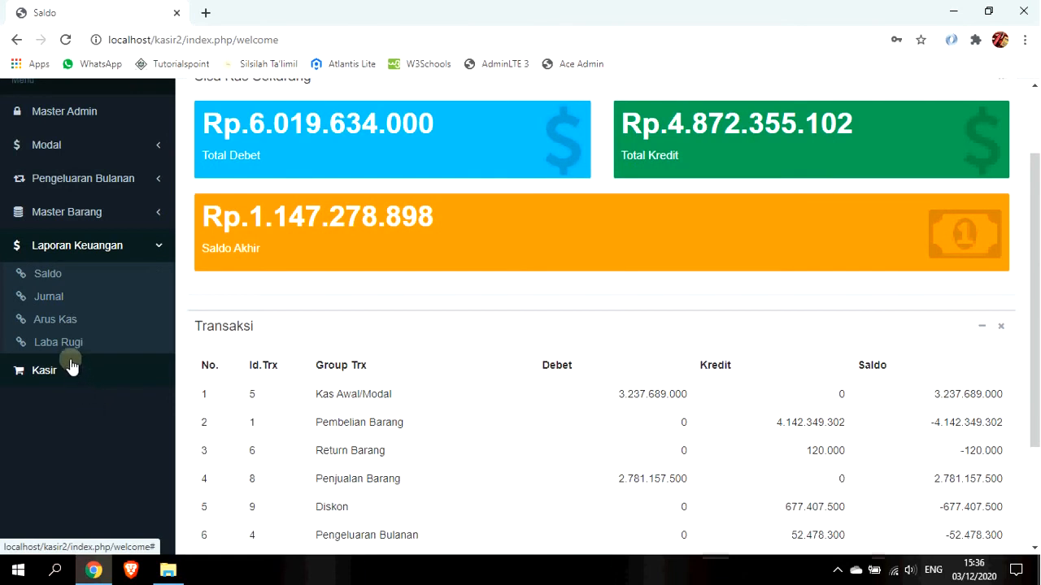
Open the Jurnal report and check its 2020-12-01 to 2020-12-04 date range.
click(44, 298)
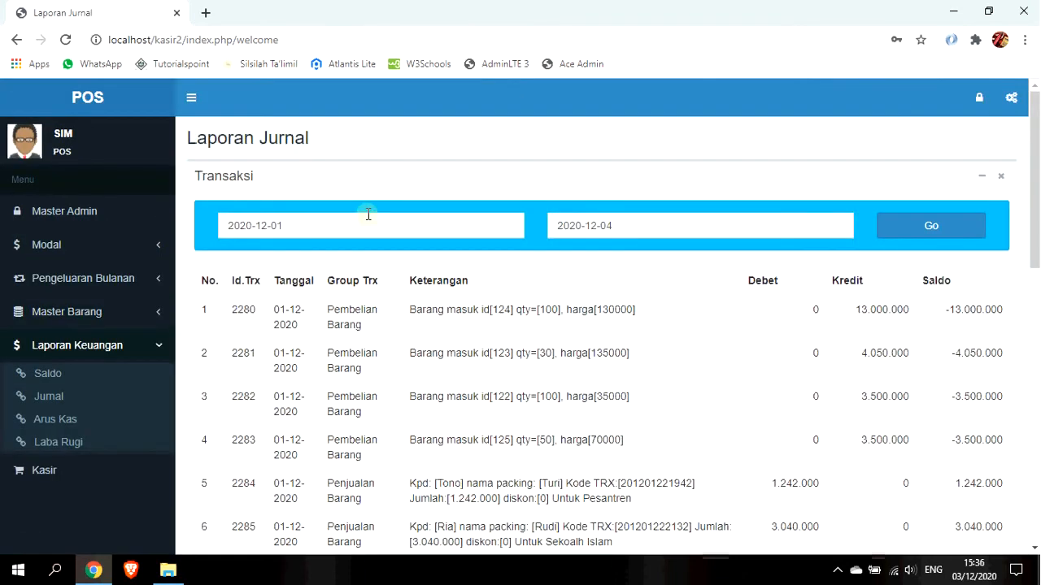
click(371, 223)
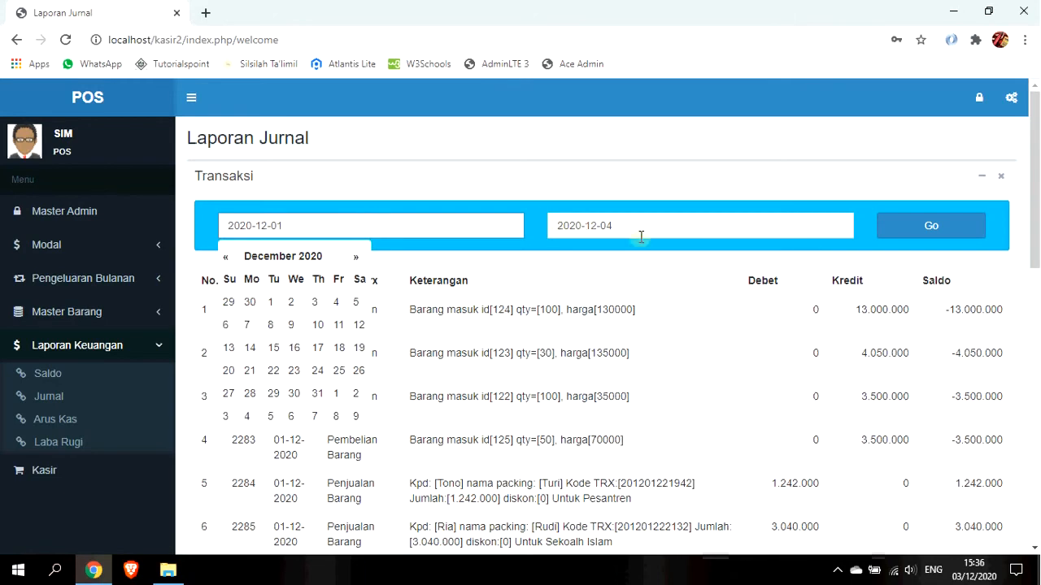
click(665, 229)
click(511, 112)
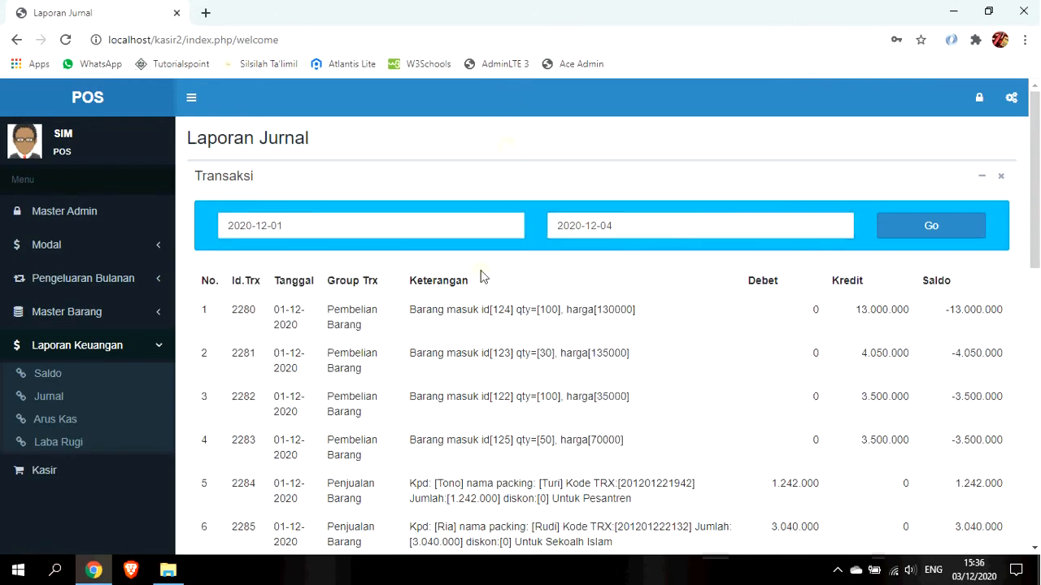
scroll(484, 276, down, 2)
scroll(375, 255, up, 1)
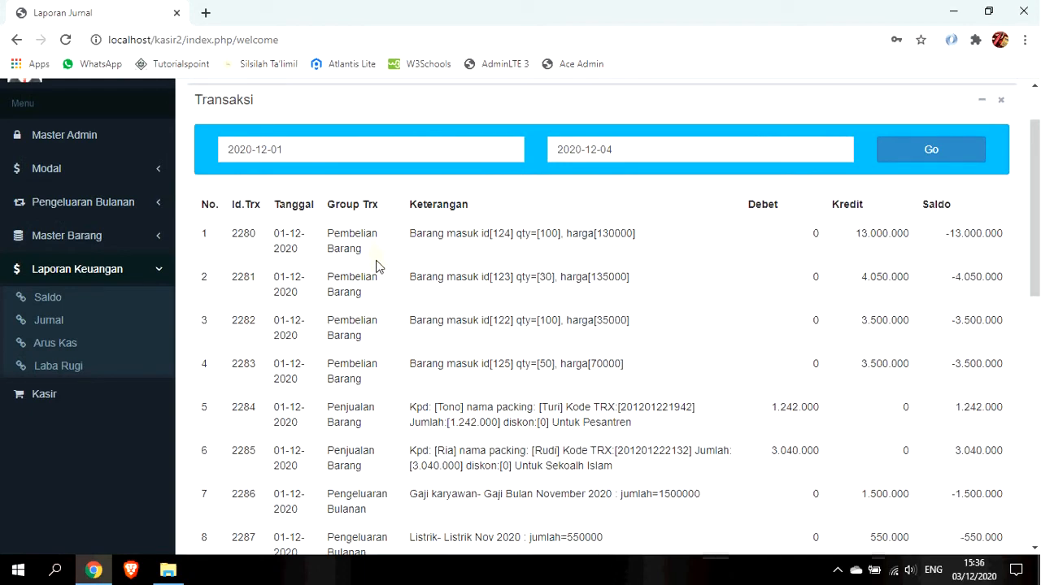
Review row 19's 2.925.000 sale debit and row 20's 25.000 discount credit.
drag(1034, 171, 1029, 462)
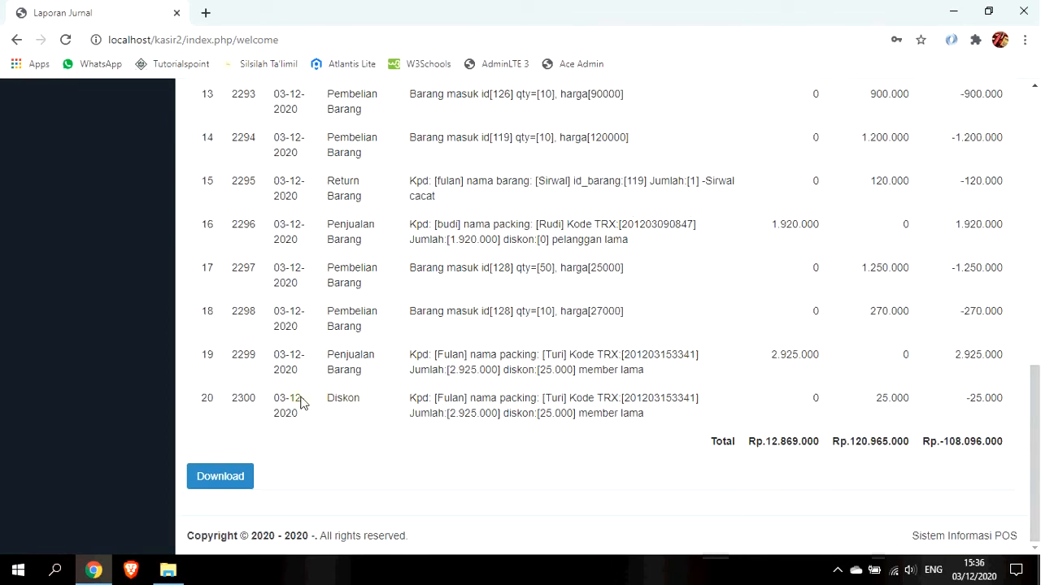
drag(412, 358, 850, 360)
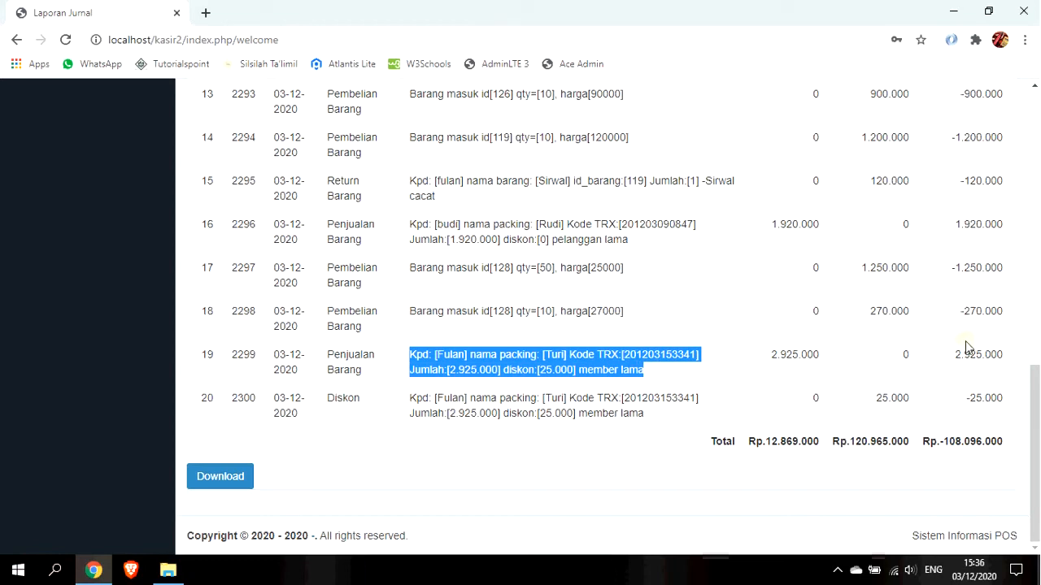
drag(771, 358, 812, 358)
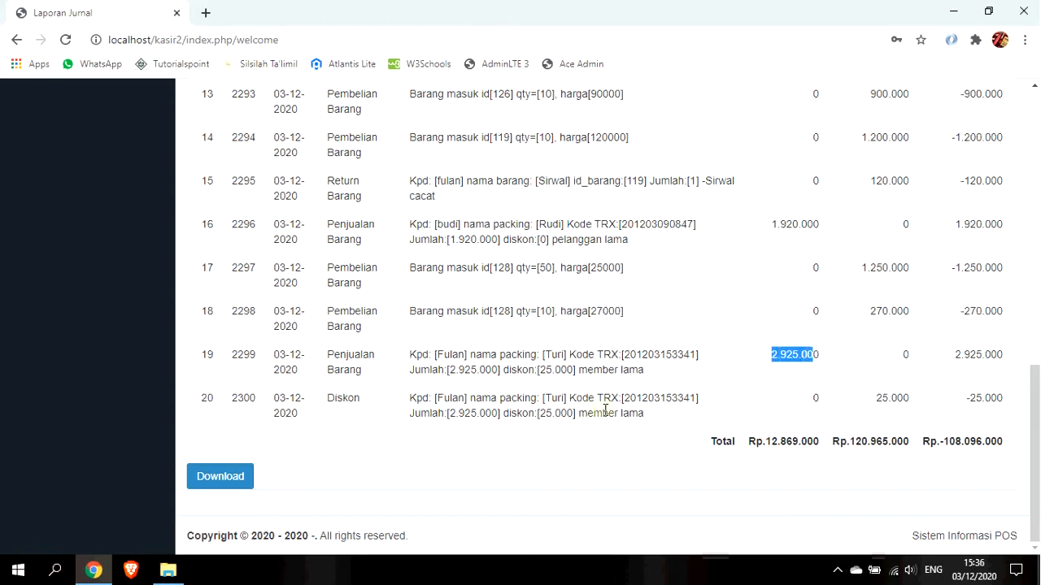
drag(878, 403, 912, 407)
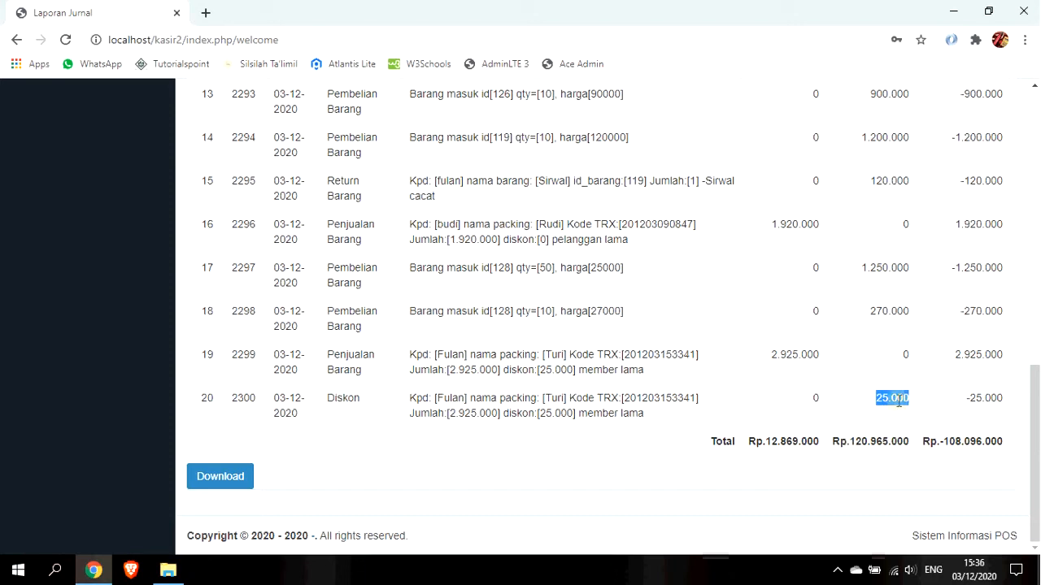
scroll(898, 400, up, 1)
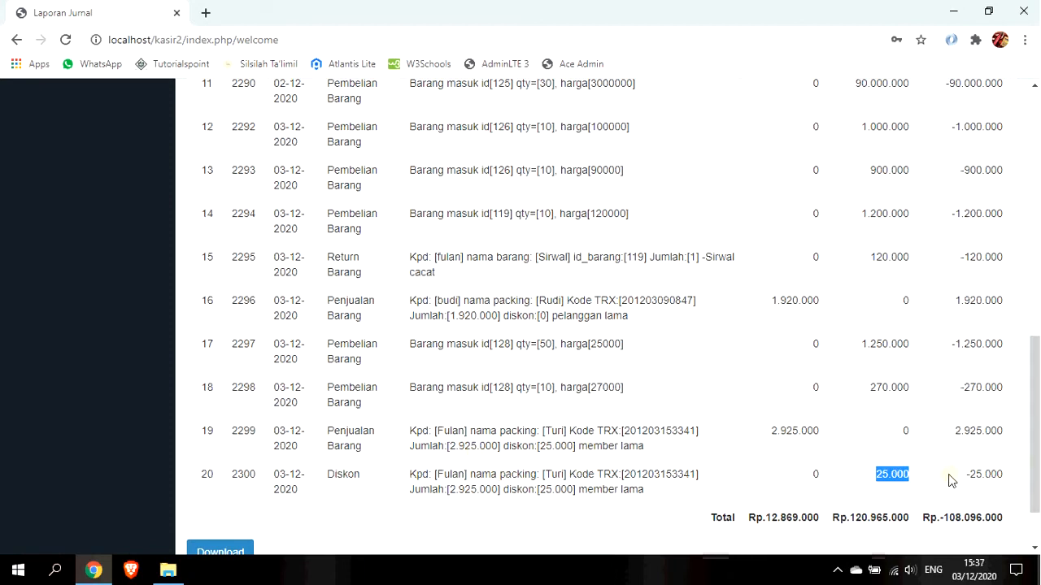
scroll(943, 471, up, 8)
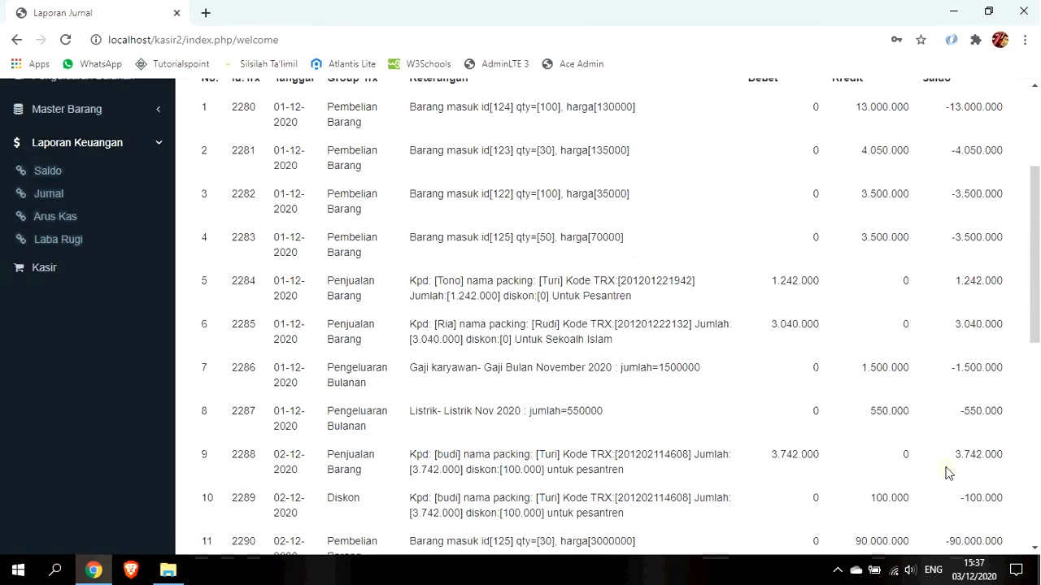
click(116, 280)
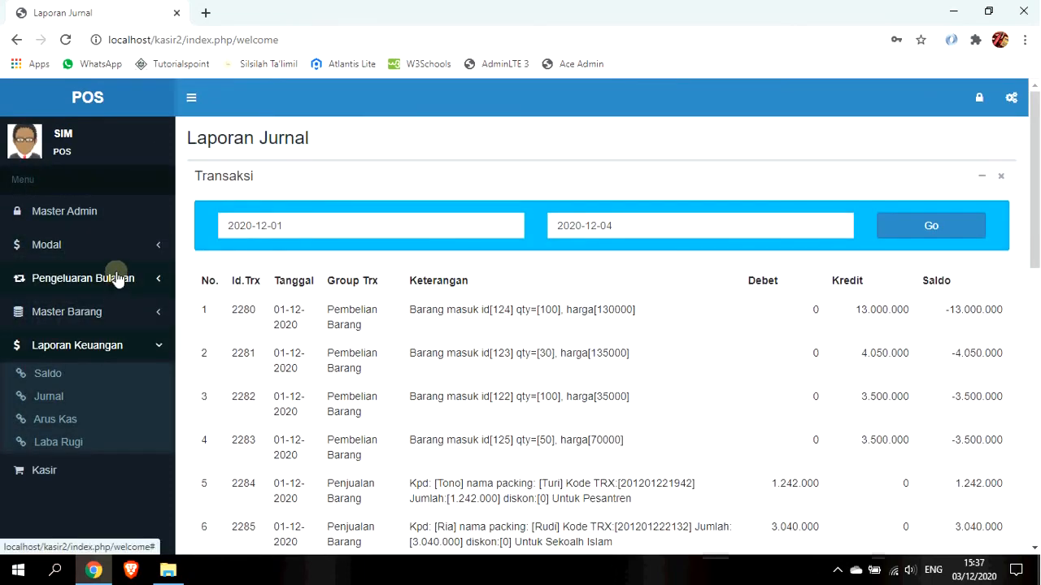
click(115, 334)
click(115, 246)
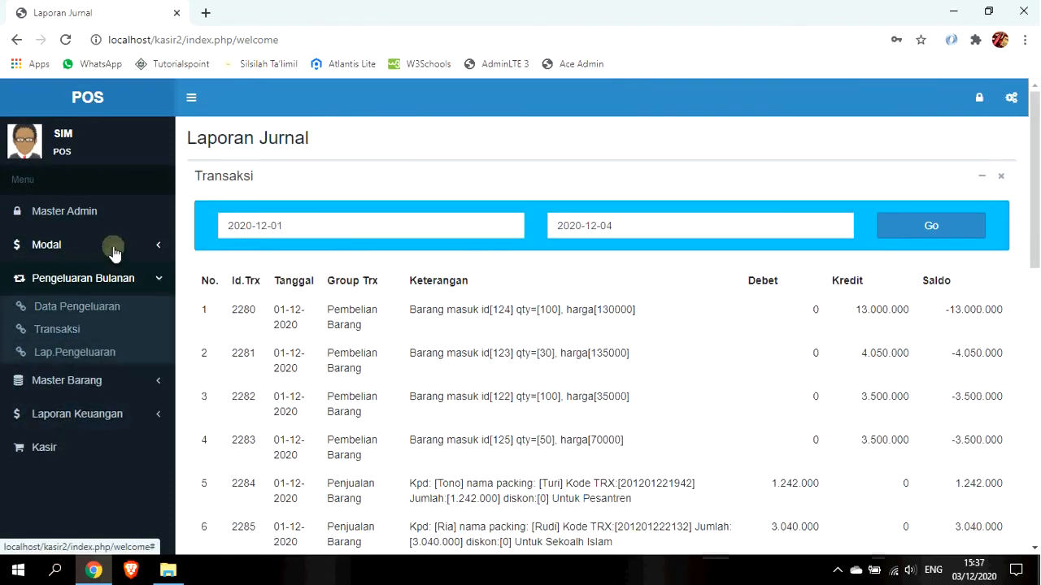
Open Koreksi Keuangan, search date 2020-12-03, and list that day's transactions.
click(115, 320)
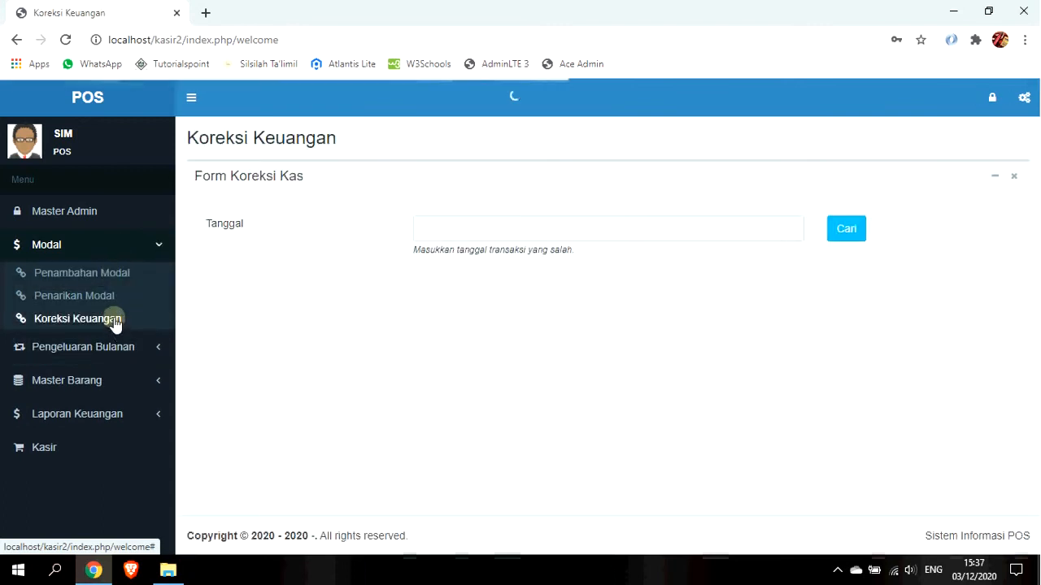
click(527, 231)
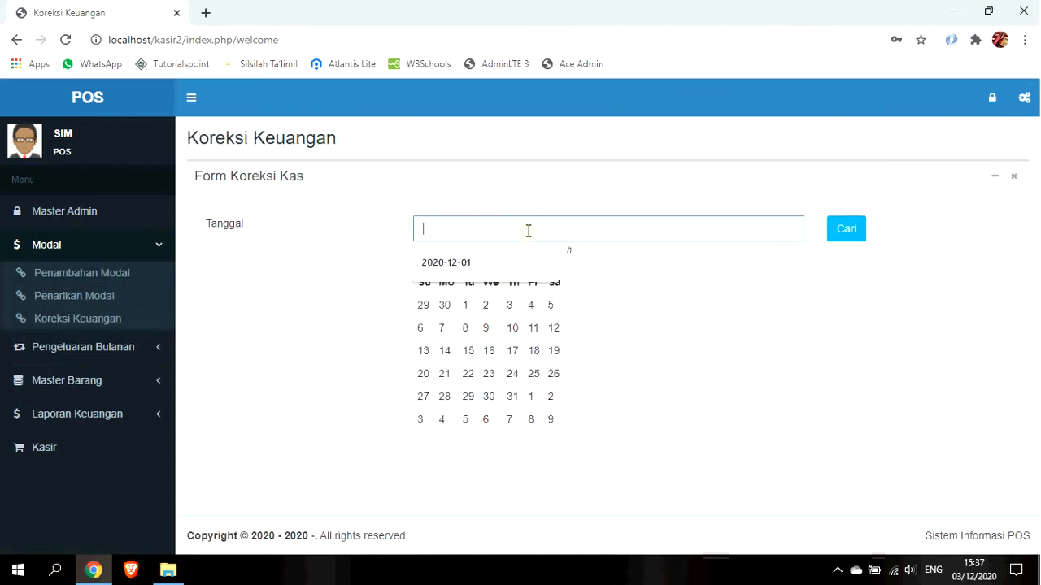
click(464, 262)
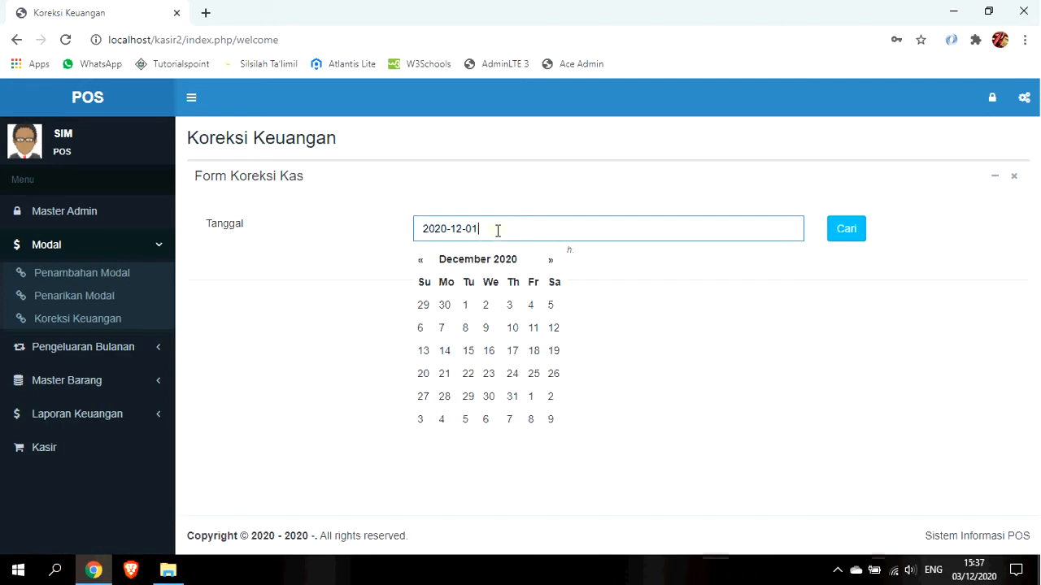
key(BackSpace)
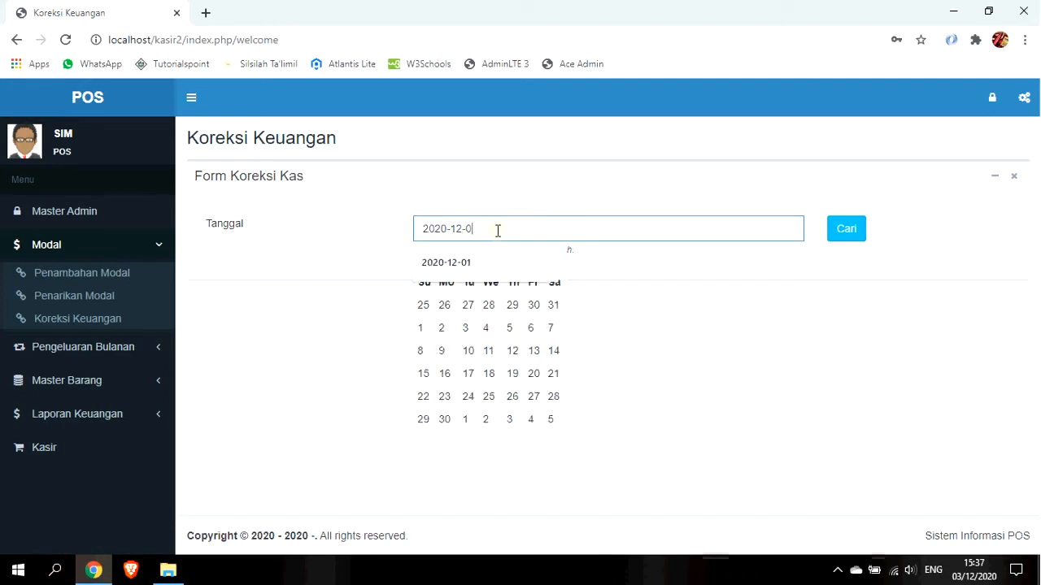
text(3)
click(864, 231)
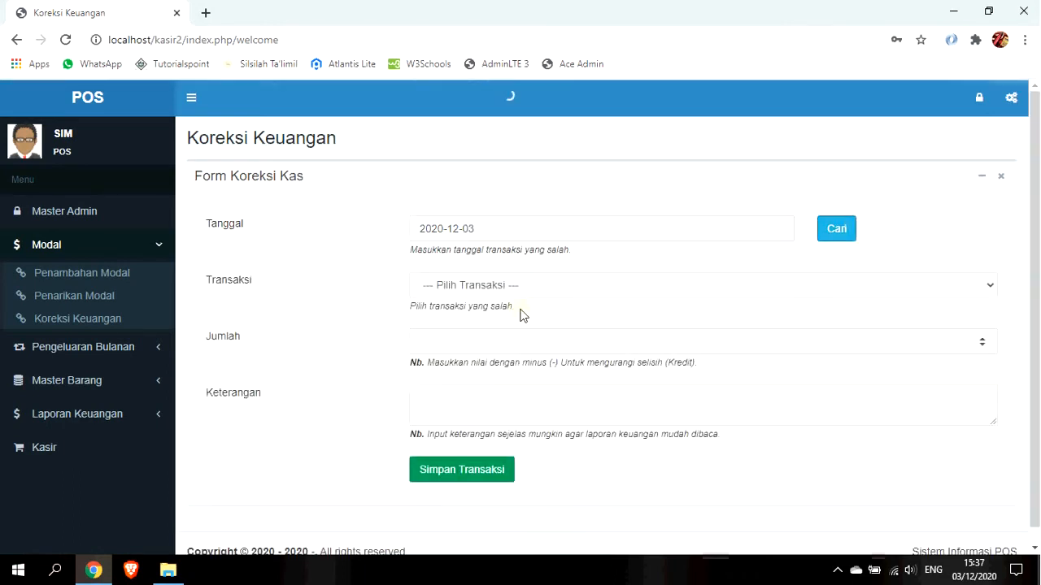
click(525, 286)
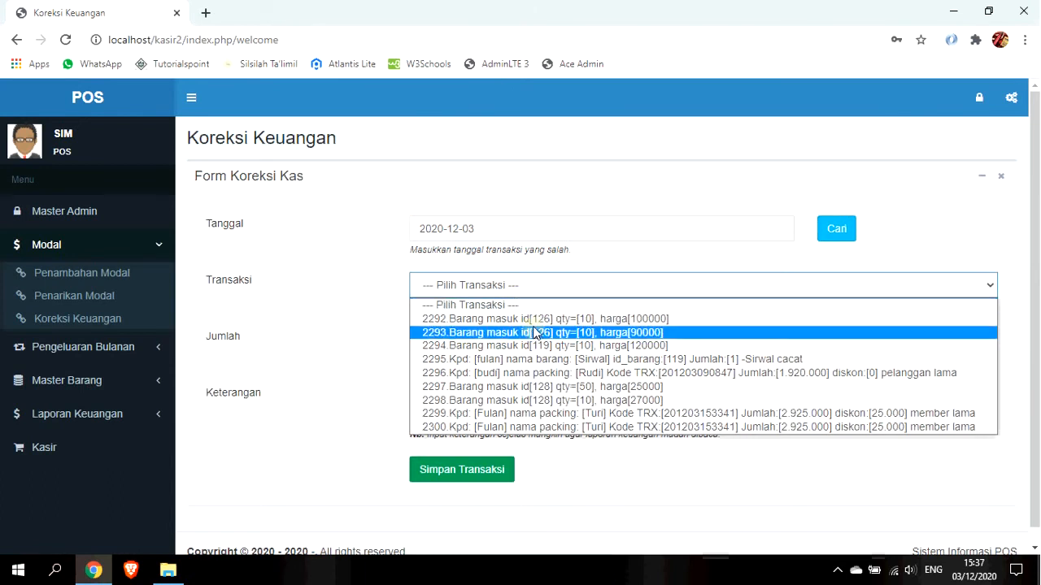
Record a -10000 correction on transaction 2300 with a 'Koreksi' note, save and confirm.
click(602, 427)
click(526, 342)
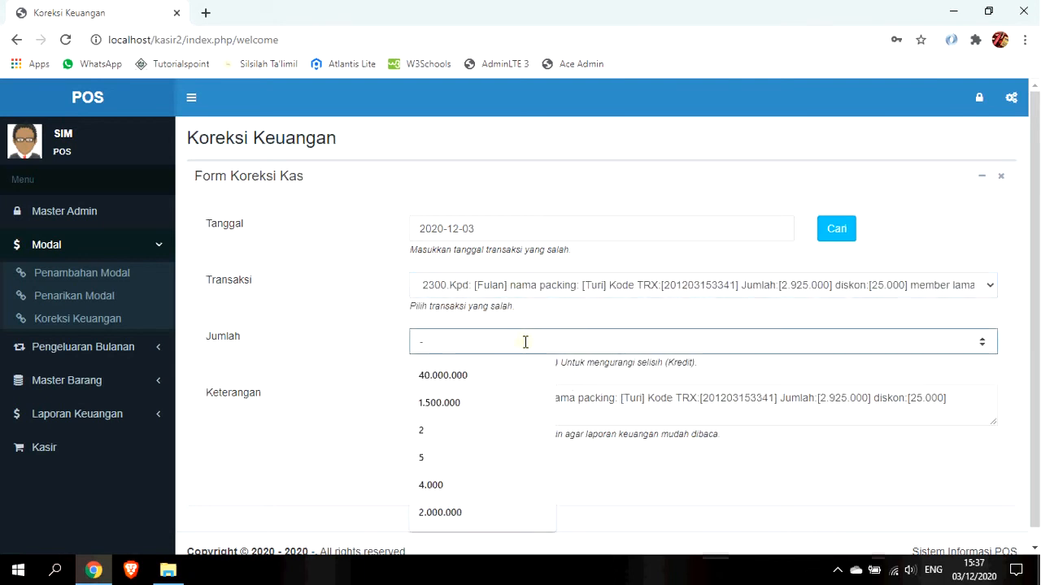
text(-10000)
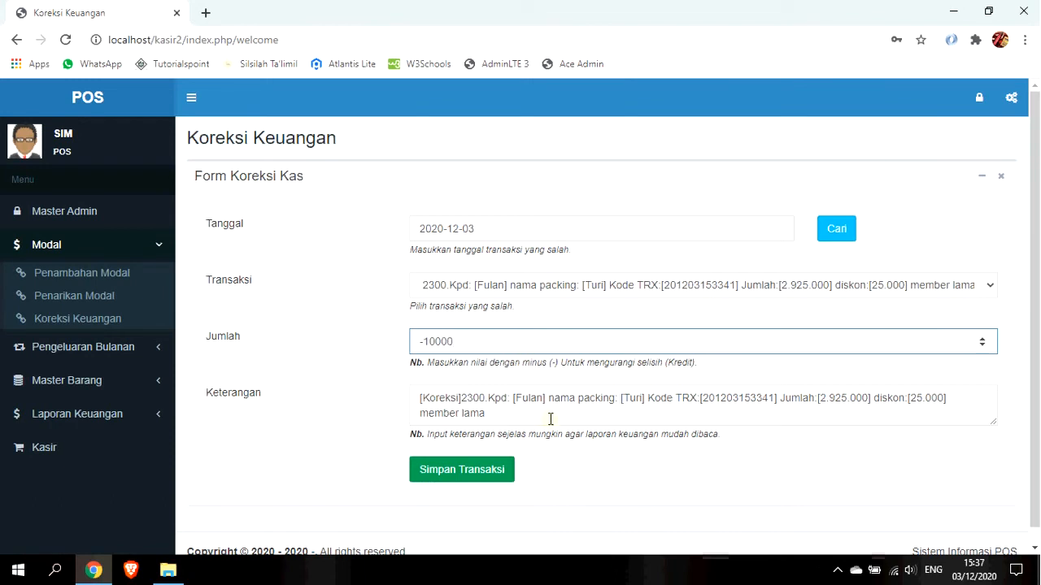
click(550, 418)
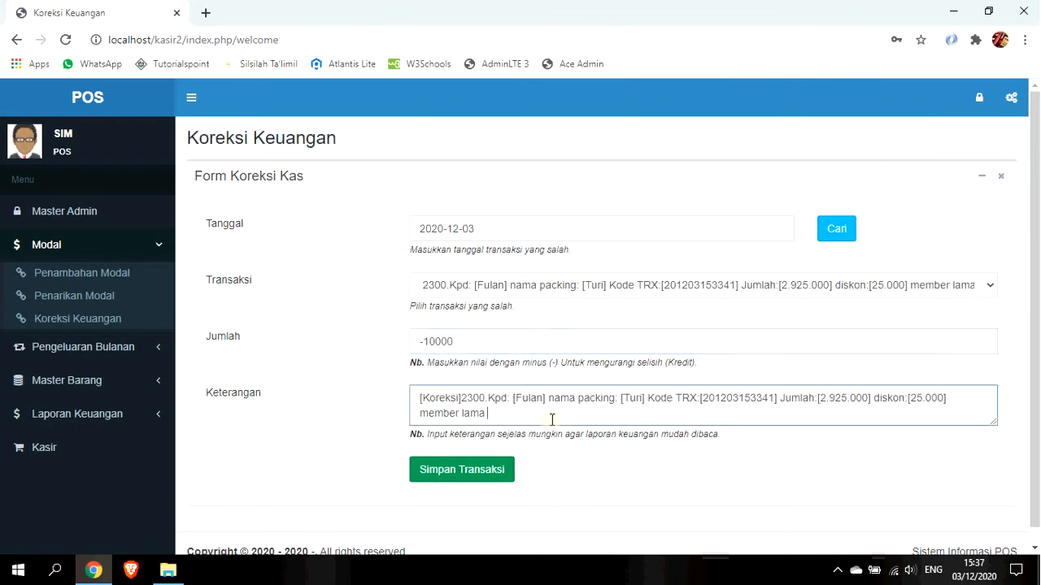
double_click(455, 399)
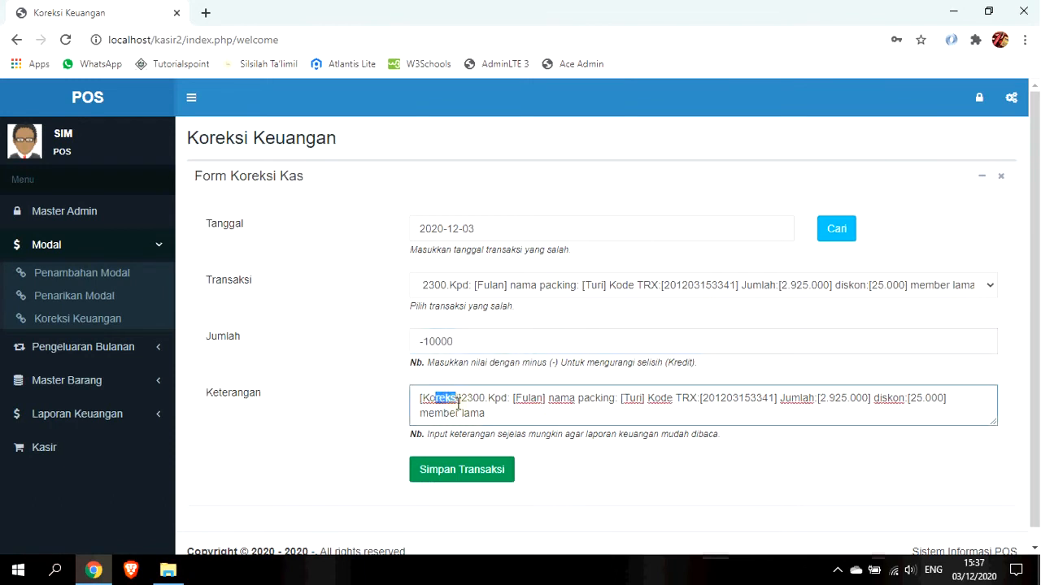
text(Koreksi)
click(472, 482)
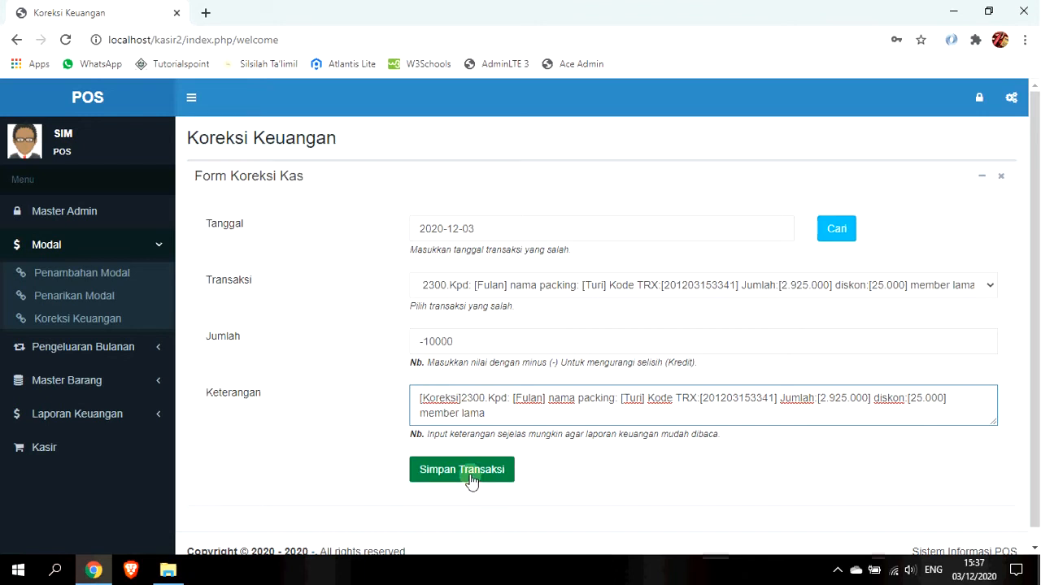
click(473, 481)
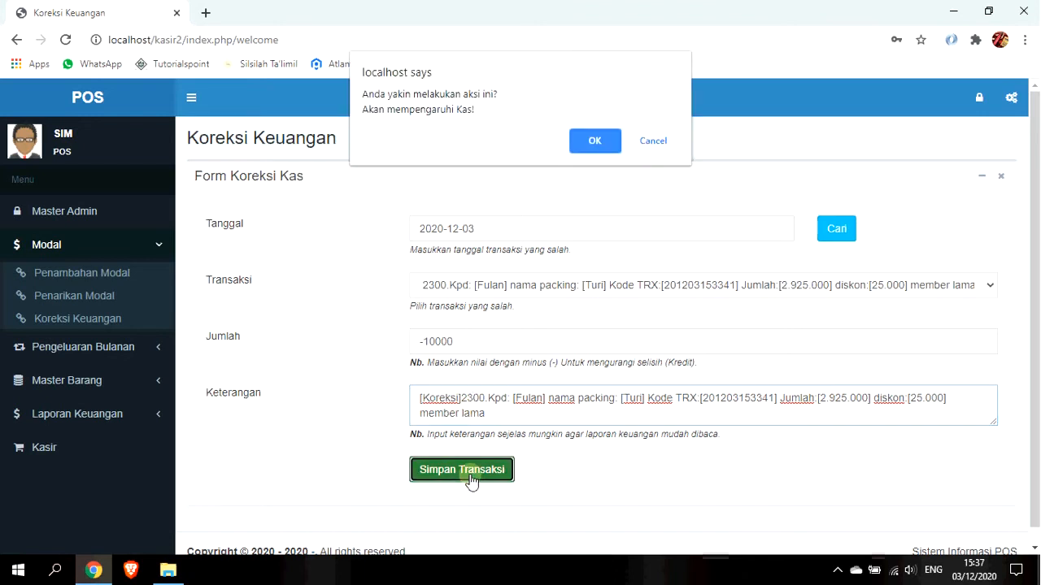
click(595, 141)
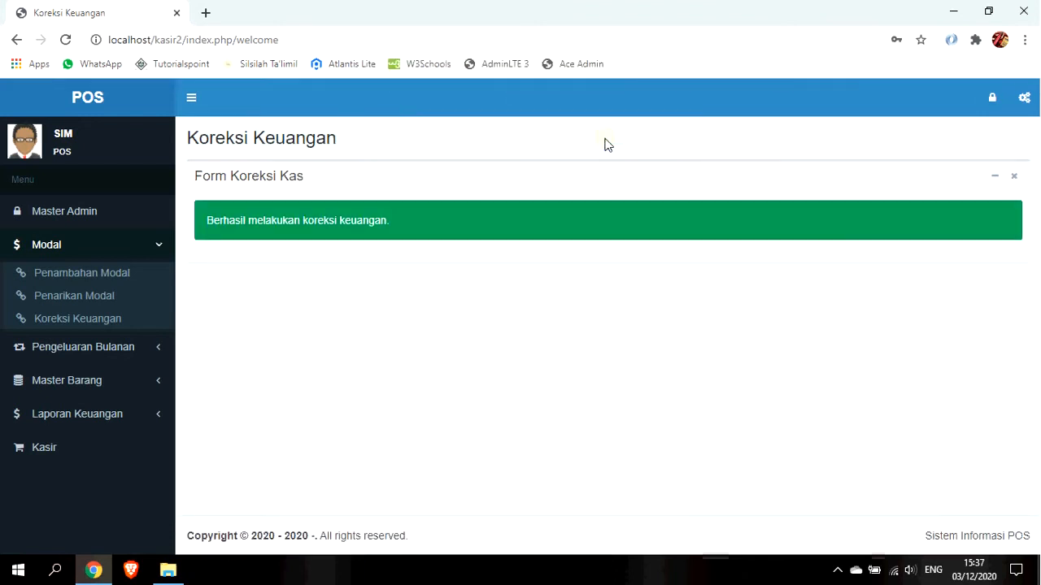
click(147, 414)
click(74, 422)
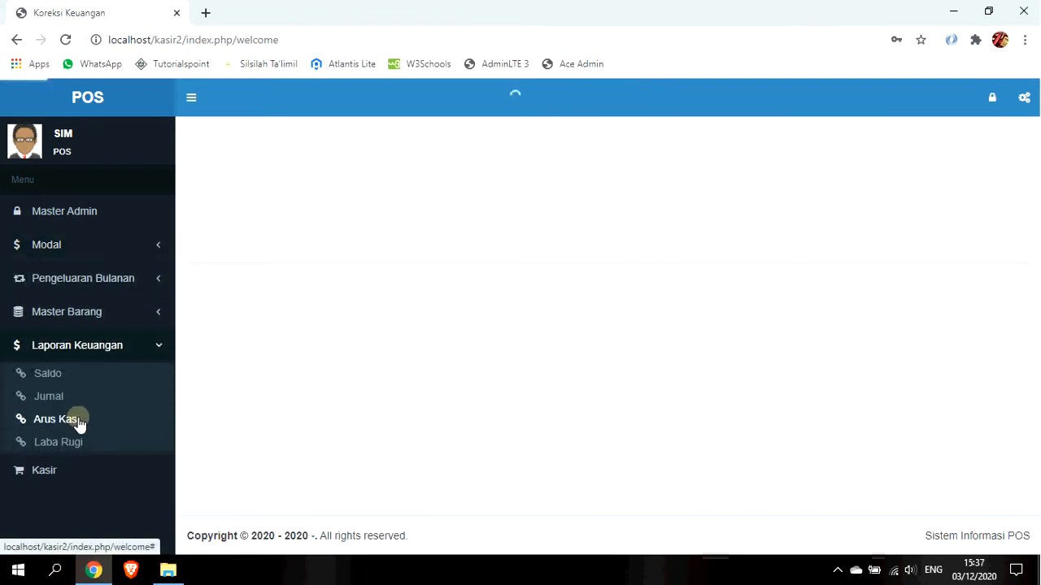
click(74, 404)
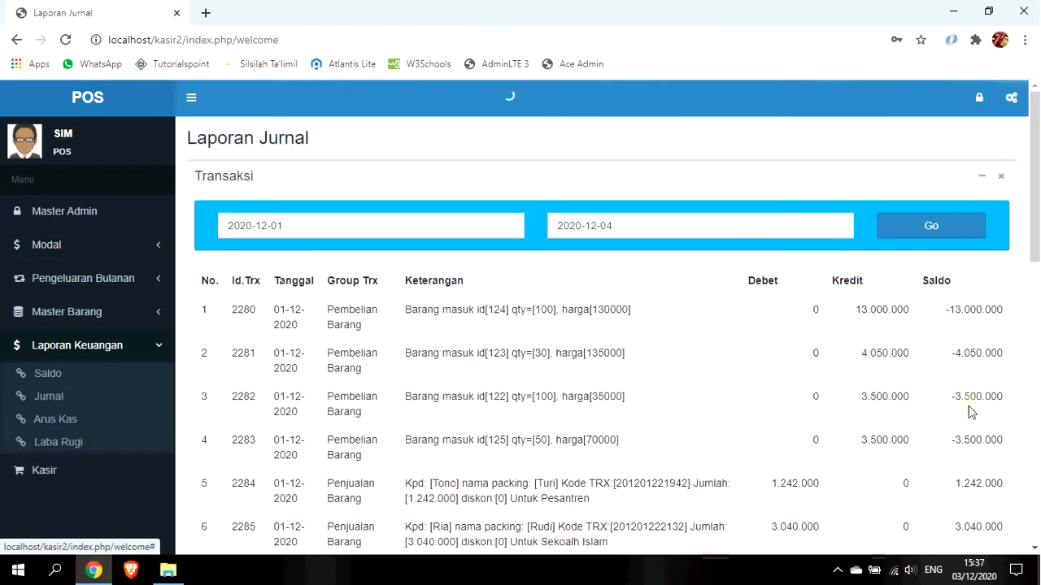
click(1036, 338)
drag(1036, 337, 1036, 473)
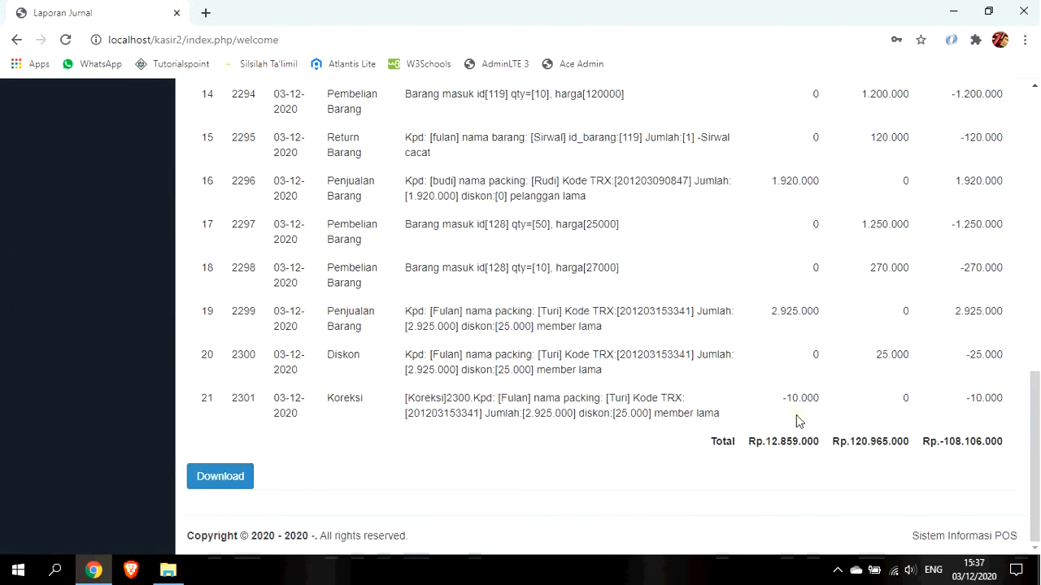
drag(777, 404, 829, 402)
drag(955, 403, 997, 398)
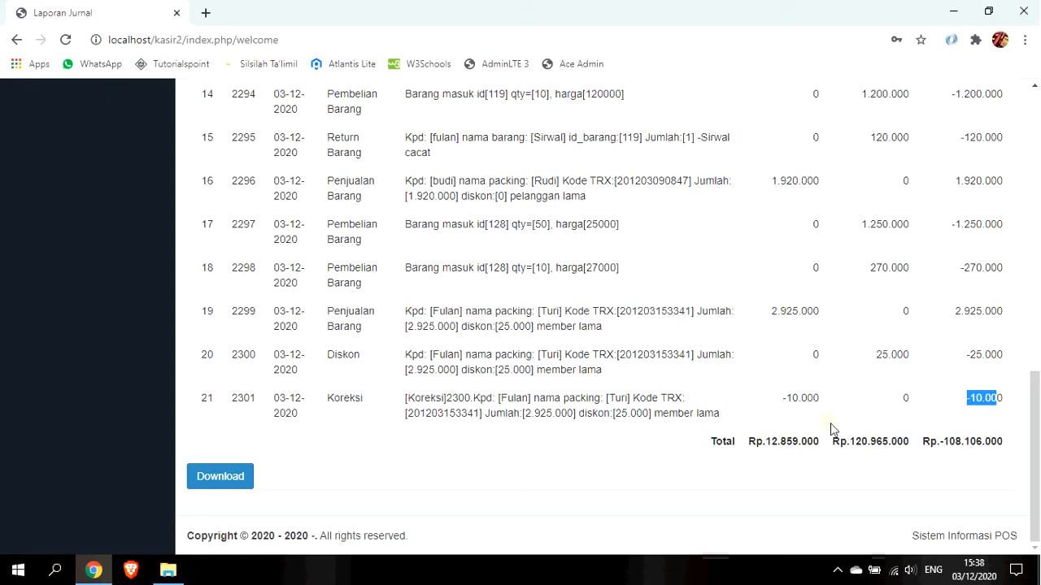
scroll(622, 429, up, 10)
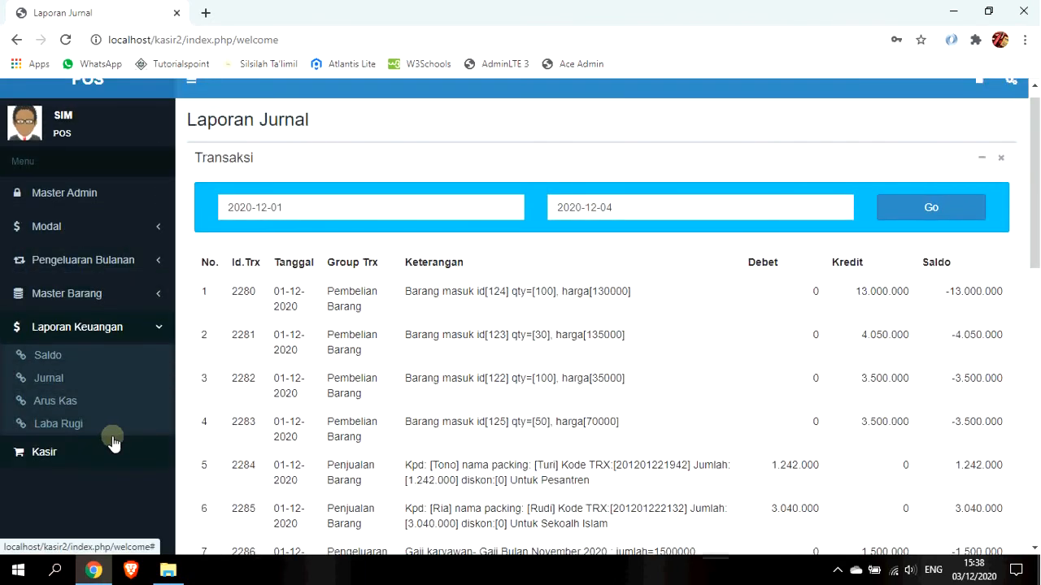
Open Arus Kas, show Penjualan Barang details, and set the start date to November 1.
click(74, 400)
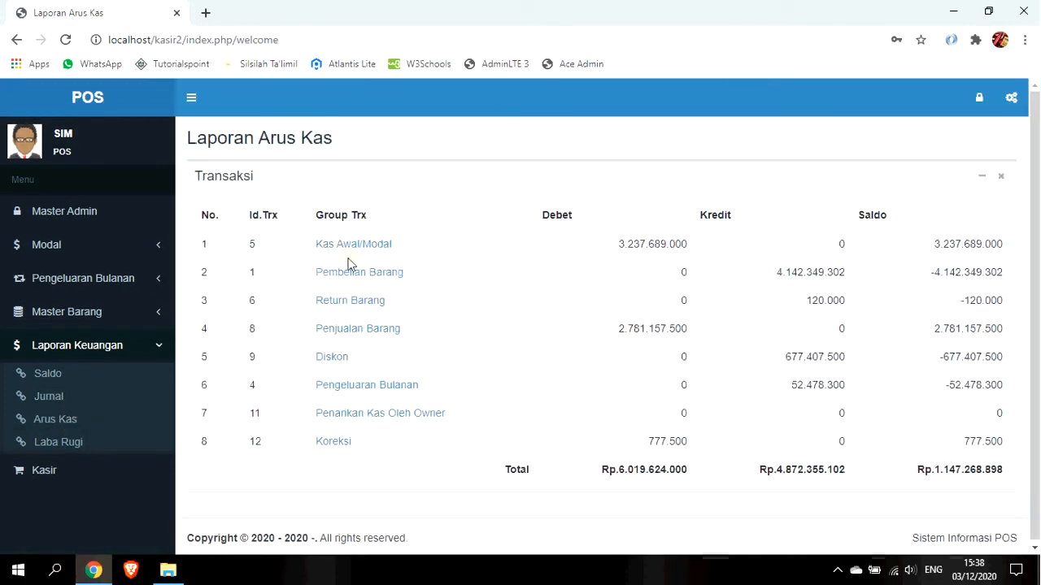
click(342, 329)
click(376, 122)
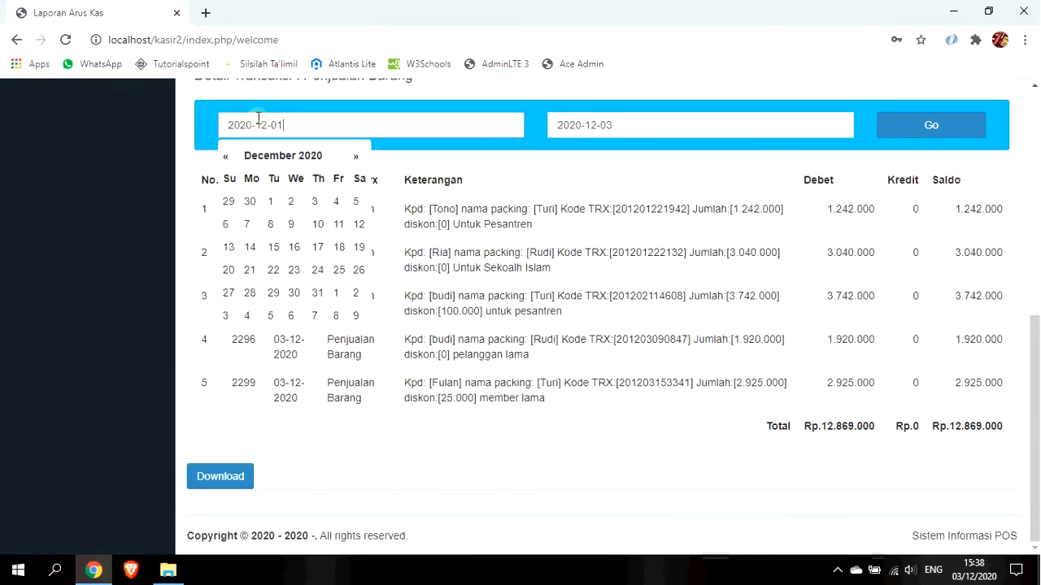
drag(258, 118, 162, 110)
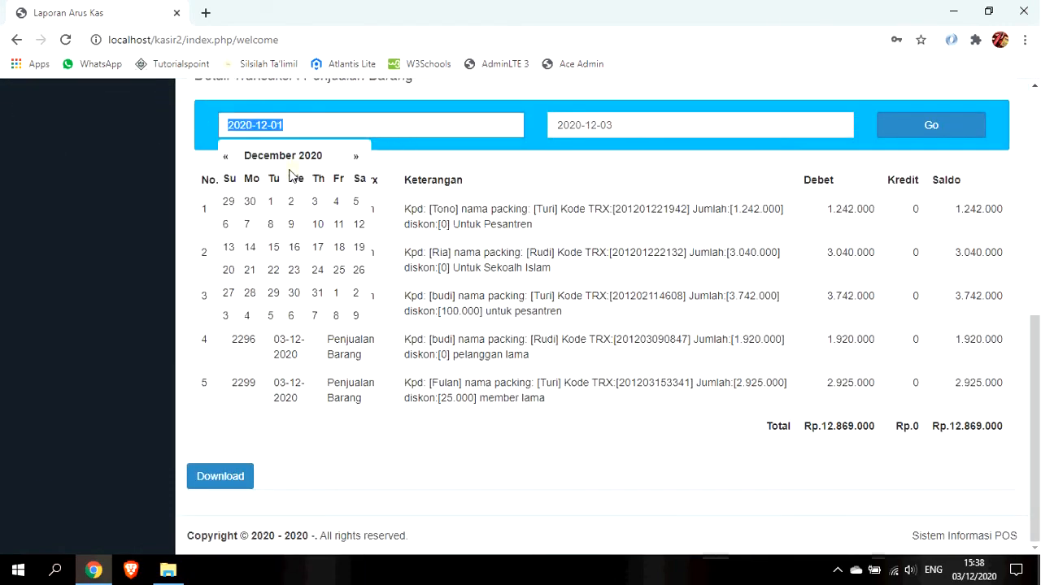
click(296, 126)
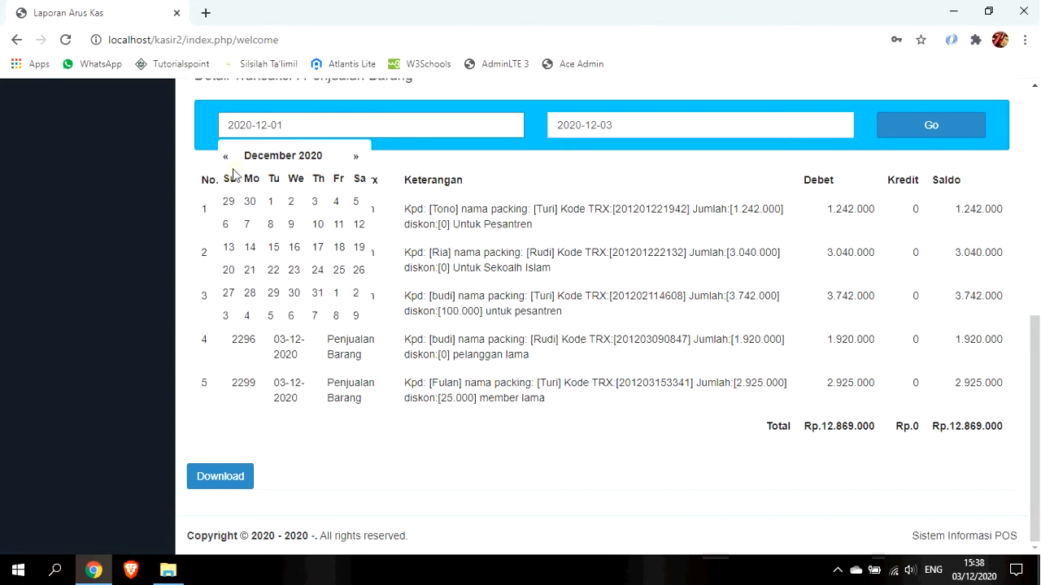
click(225, 158)
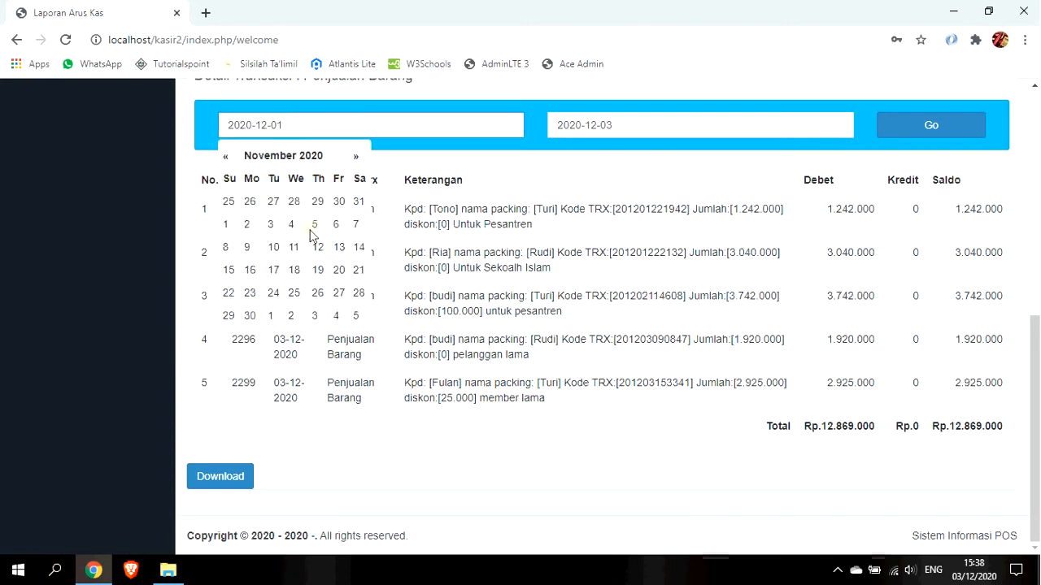
click(232, 231)
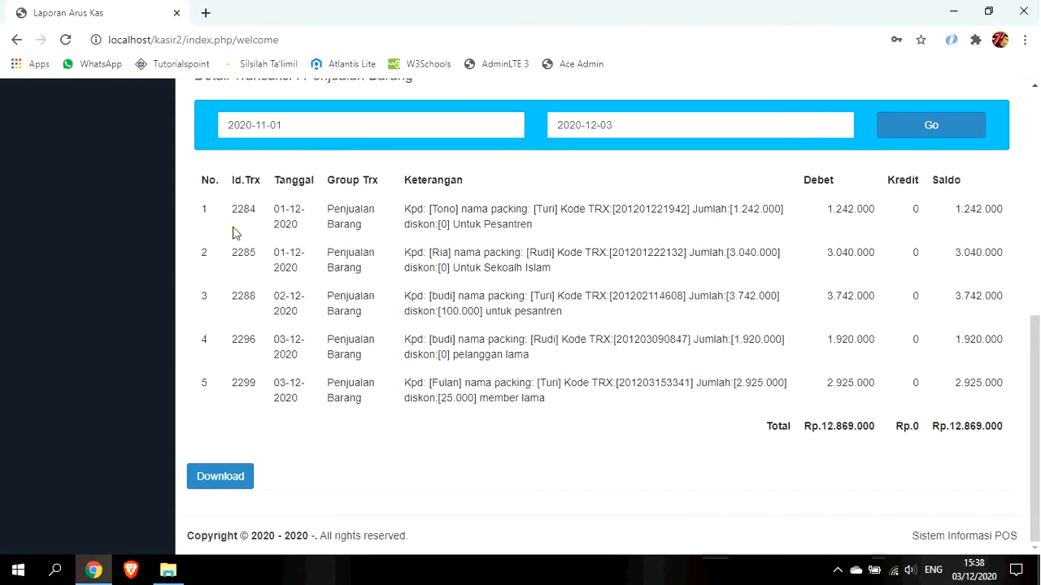
click(920, 133)
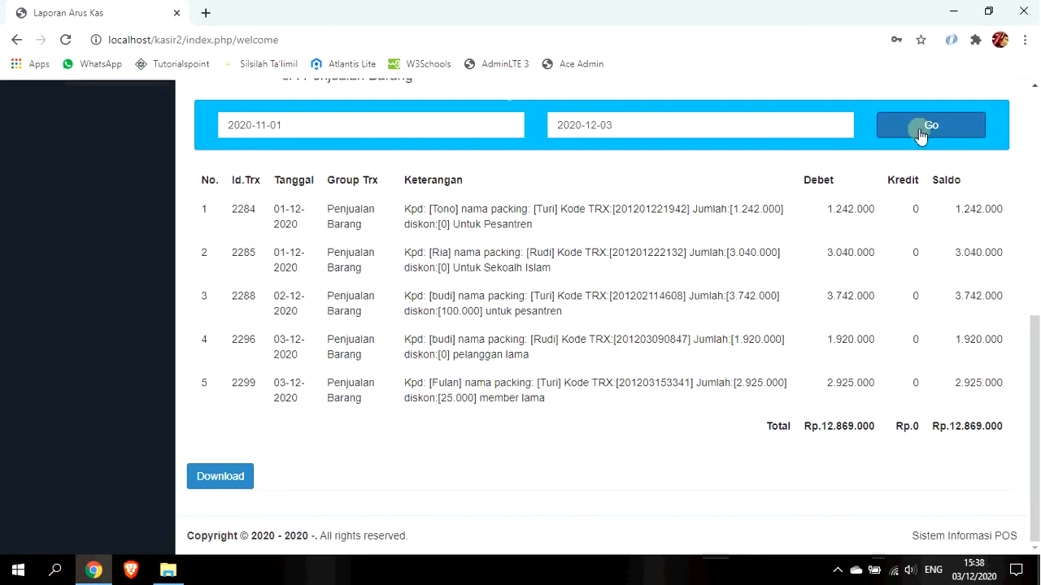
Change the start year to 2019 and reload details for 2019-11-01 to 2020-12-03.
click(443, 127)
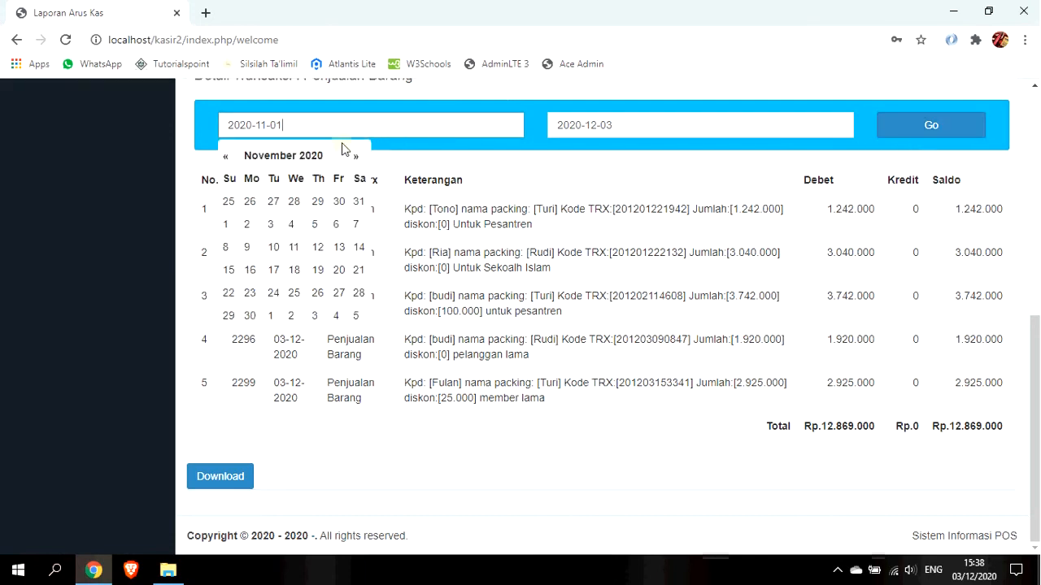
double_click(239, 125)
text(2019)
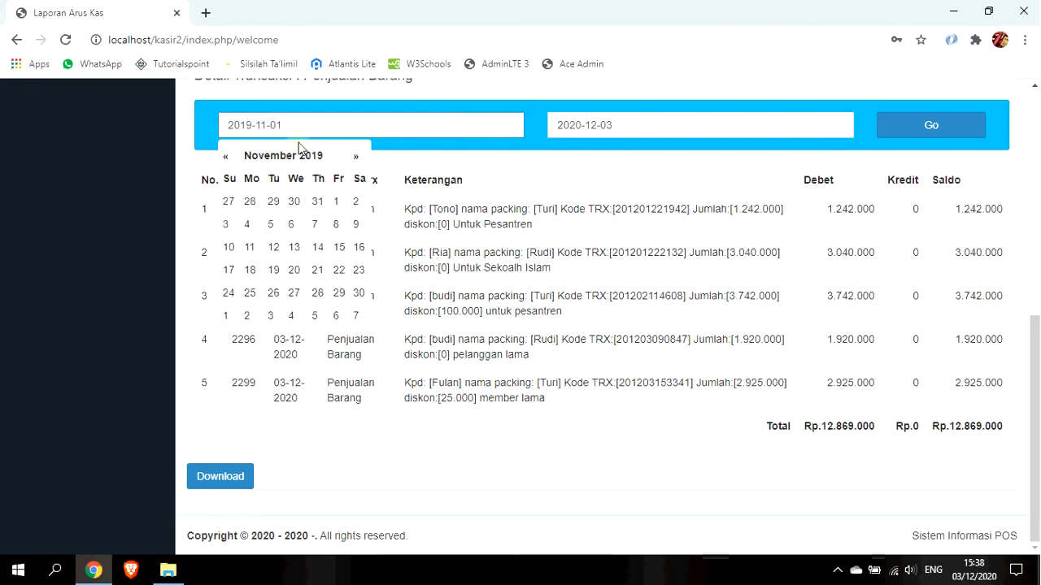
click(929, 126)
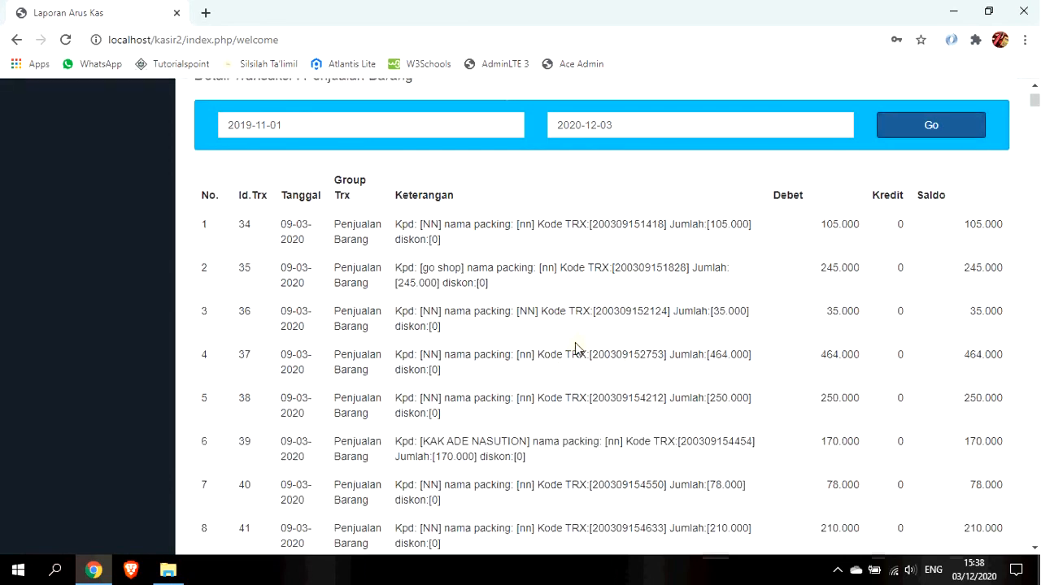
mouse_move(1033, 101)
mouse_down()
mouse_move(1038, 273)
mouse_move(1035, 96)
mouse_up()
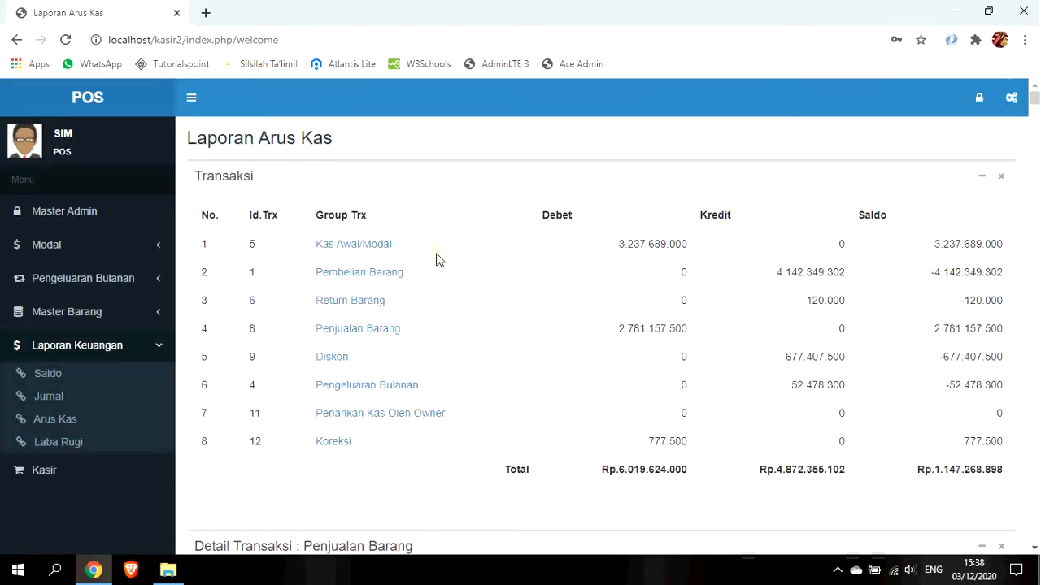
Show the Koreksi cash-flow details: entries 303 (787.500) and 2301 (-10.000), totalling Rp.777.500.
scroll(349, 276, down, 2)
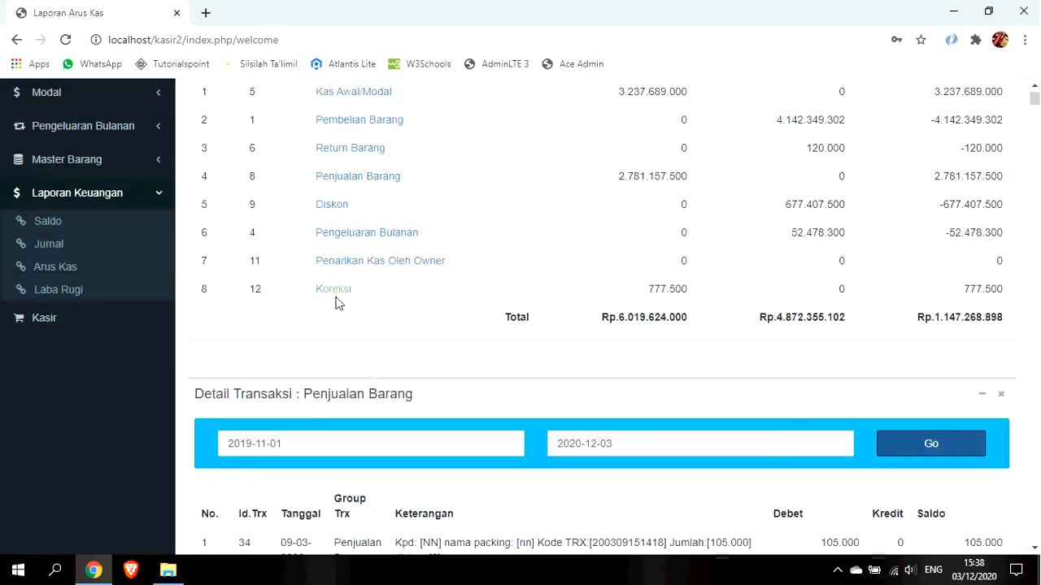
click(329, 289)
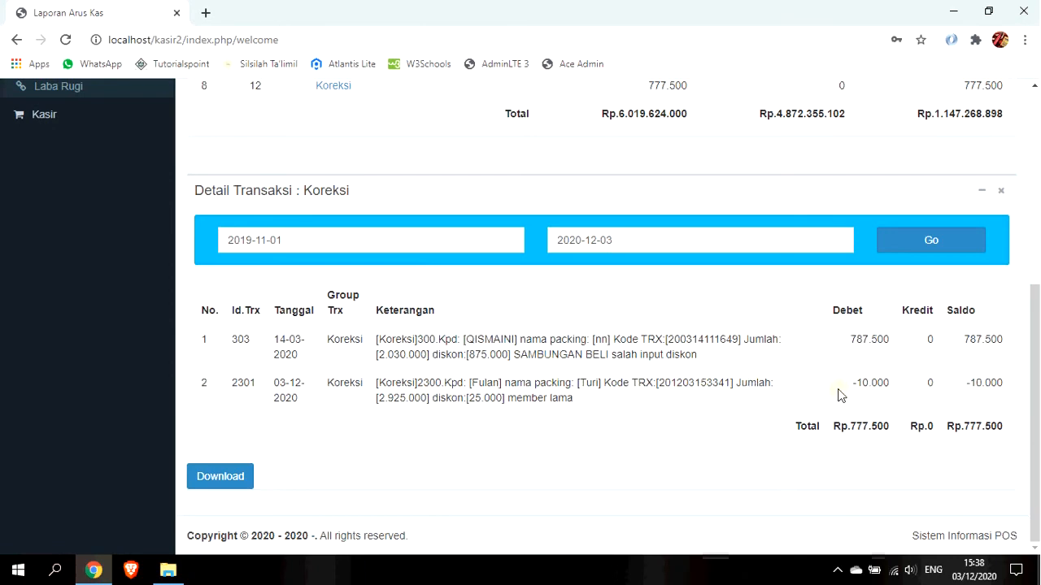
scroll(279, 391, up, 3)
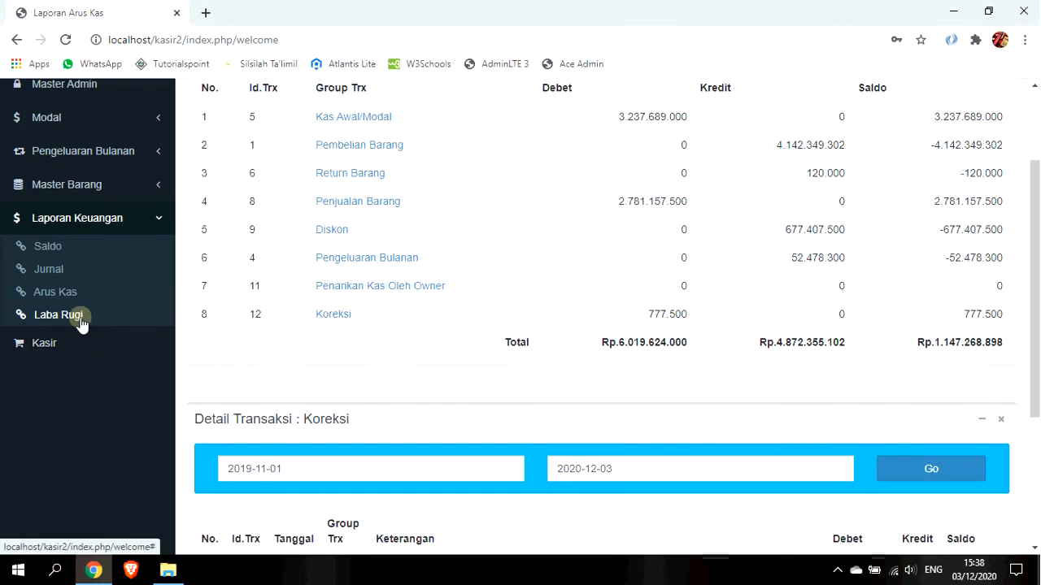
Open the Laba Rugi report for 2020-12-01 to 2020-12-04 and highlight row 1's formula text.
click(76, 315)
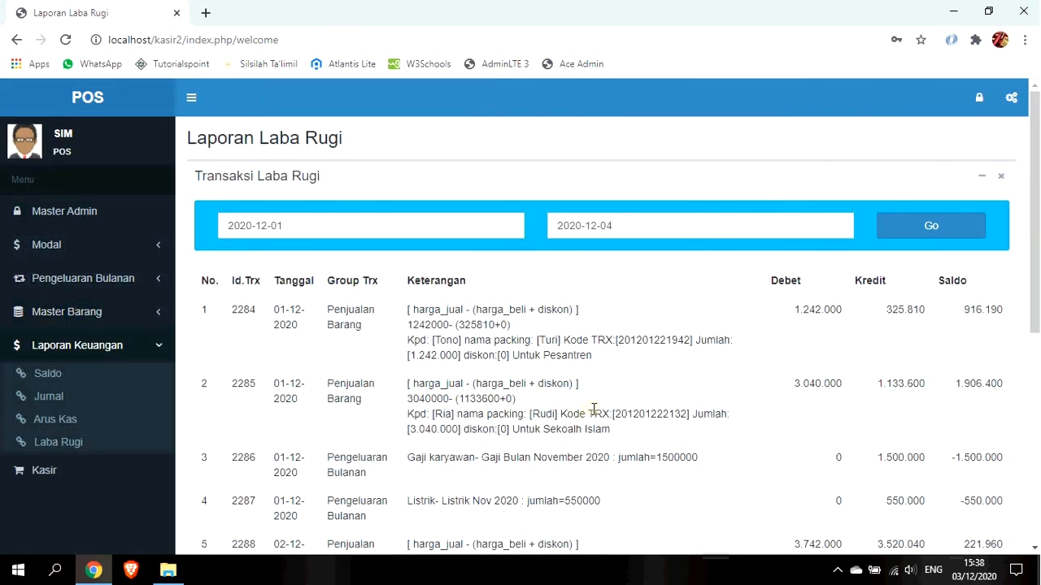
scroll(593, 409, down, 1)
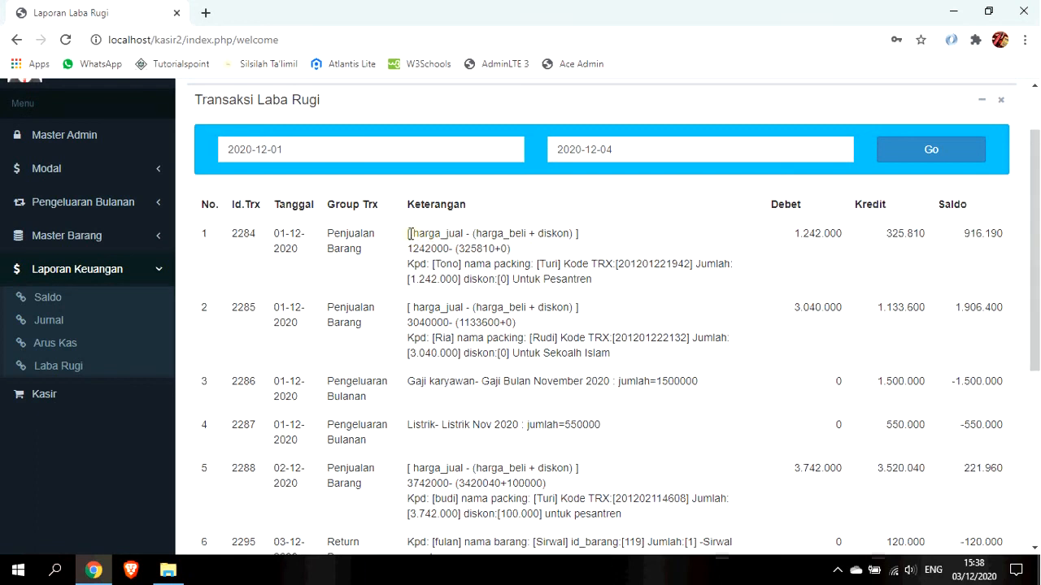
drag(407, 233, 563, 233)
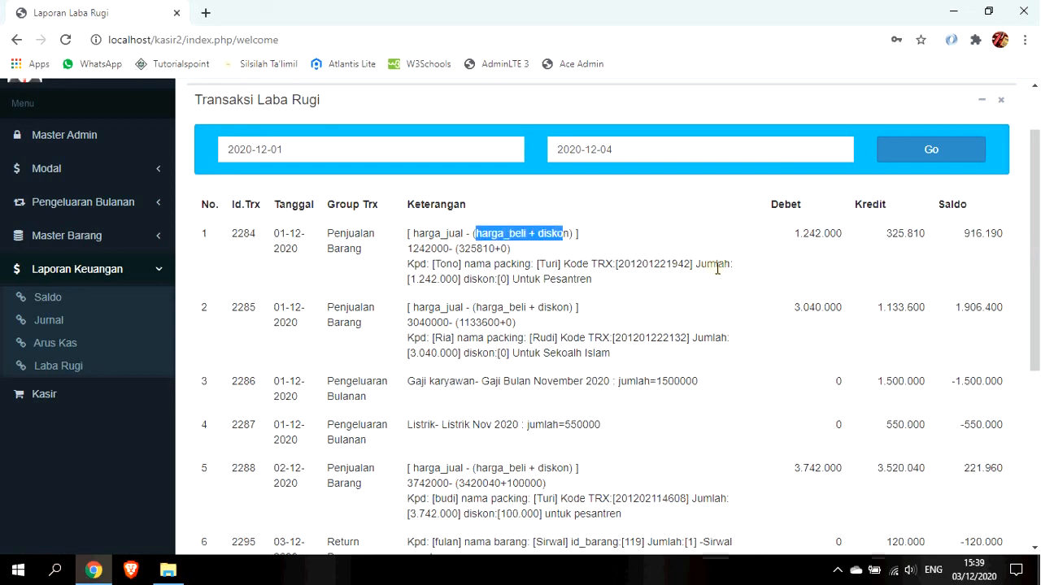
drag(1035, 305, 1035, 508)
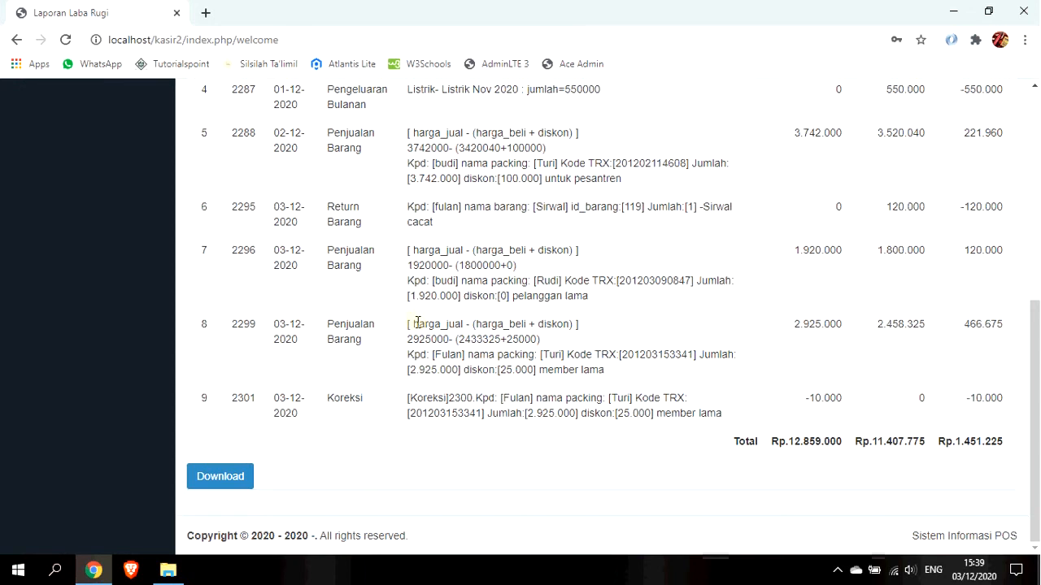
Highlight the purchase-plus-discount part of row 8 and the Koreksi label in row 9.
drag(419, 323, 564, 323)
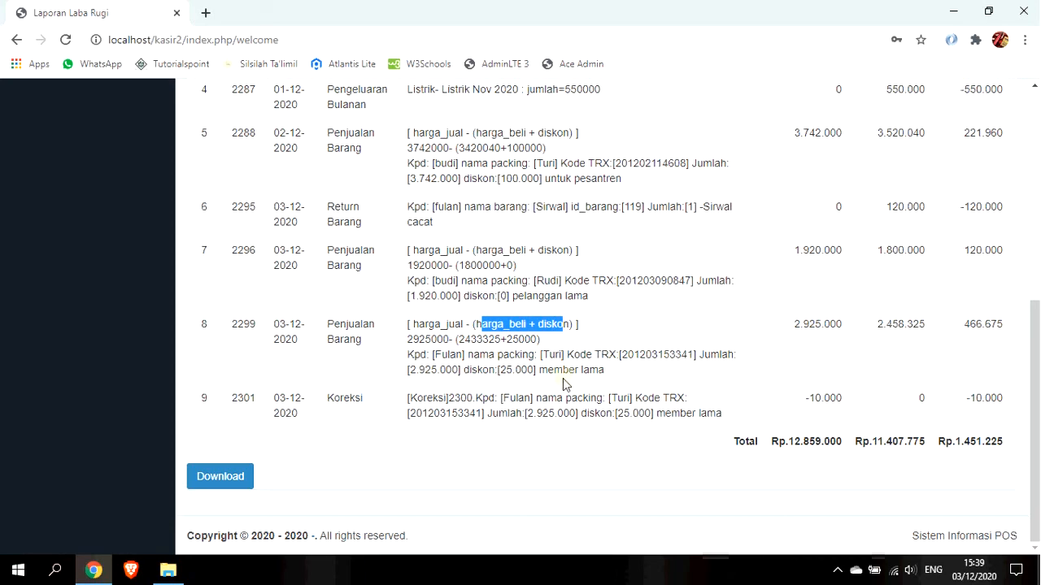
drag(416, 398, 461, 394)
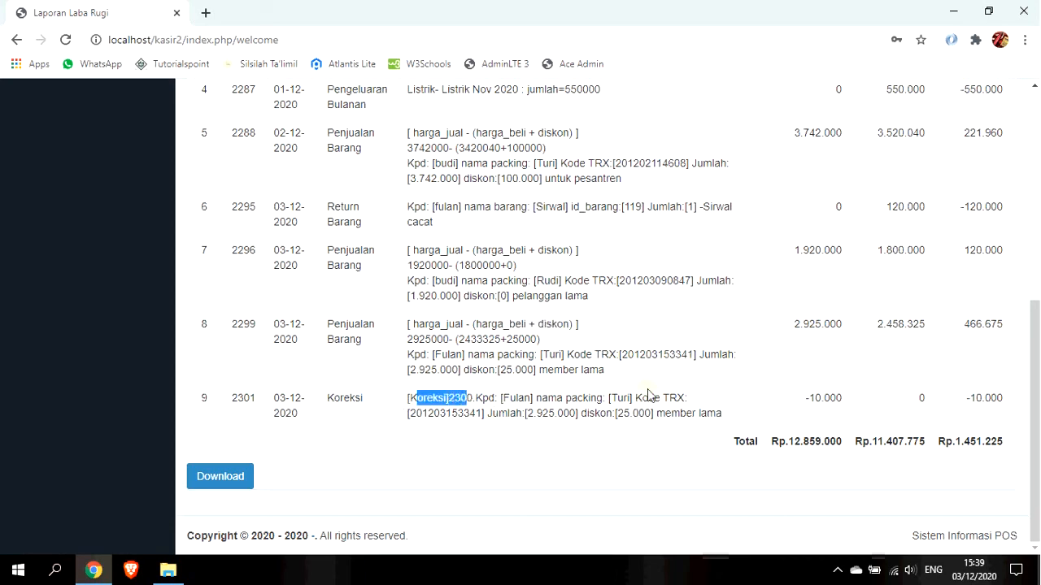
scroll(640, 391, up, 4)
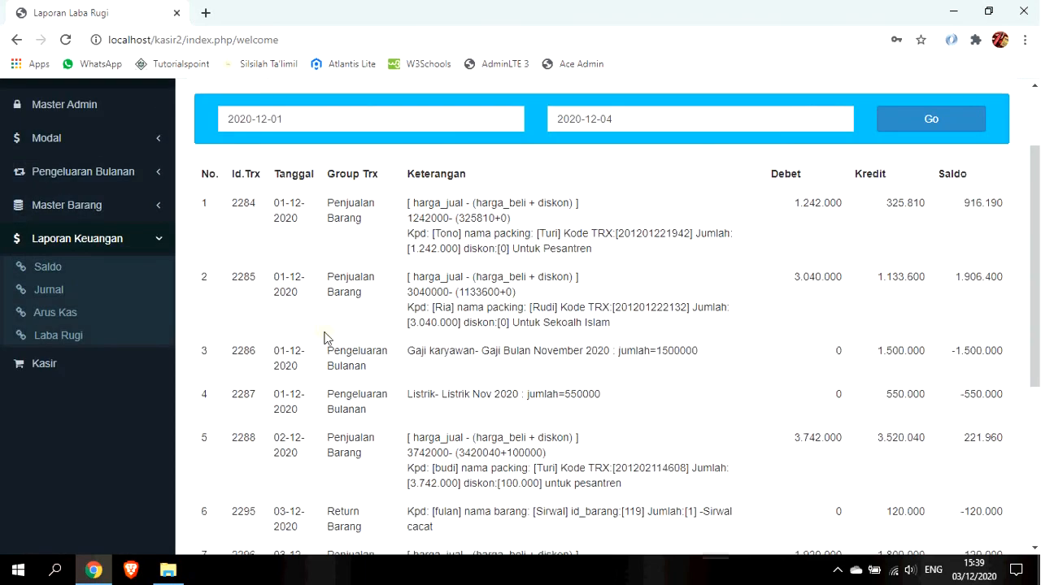
click(113, 298)
scroll(118, 309, up, 2)
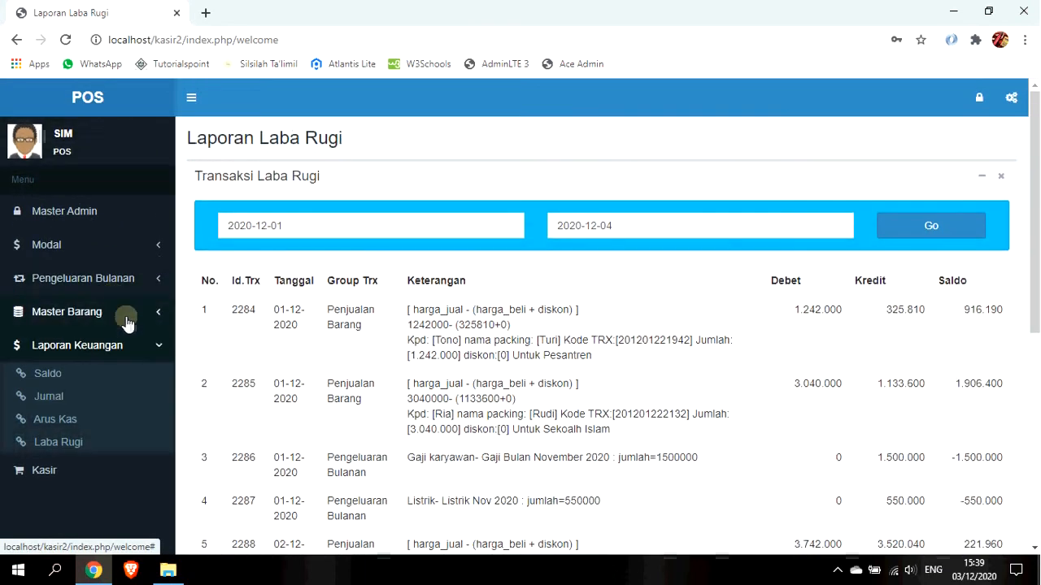